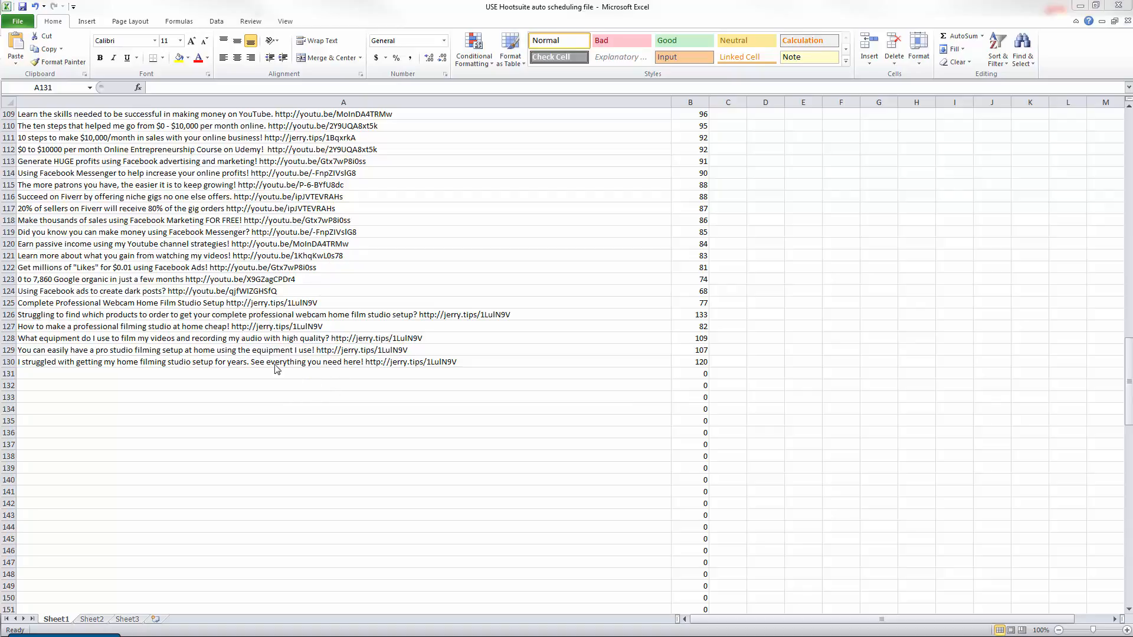
- Switch to the browser and look over the scheduled posts in Hootsuite and the shortened links in Bitly
{"action": "left_click", "coordinate": [219, 326]}
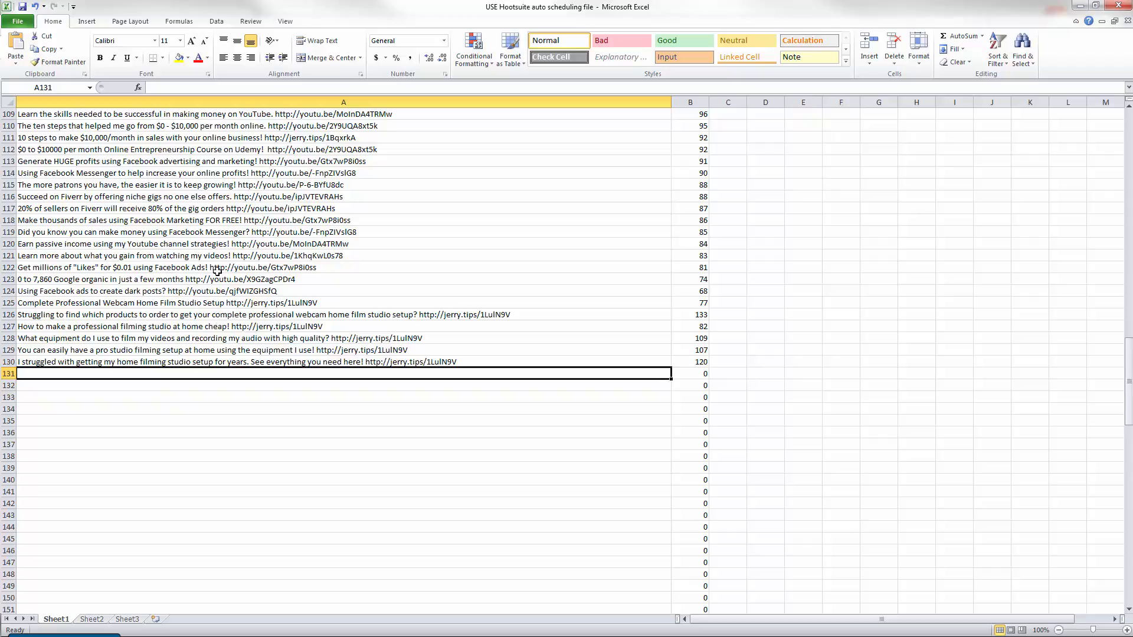
{"action": "left_click_drag", "start_coordinate": [230, 1], "coordinate": [273, 8]}
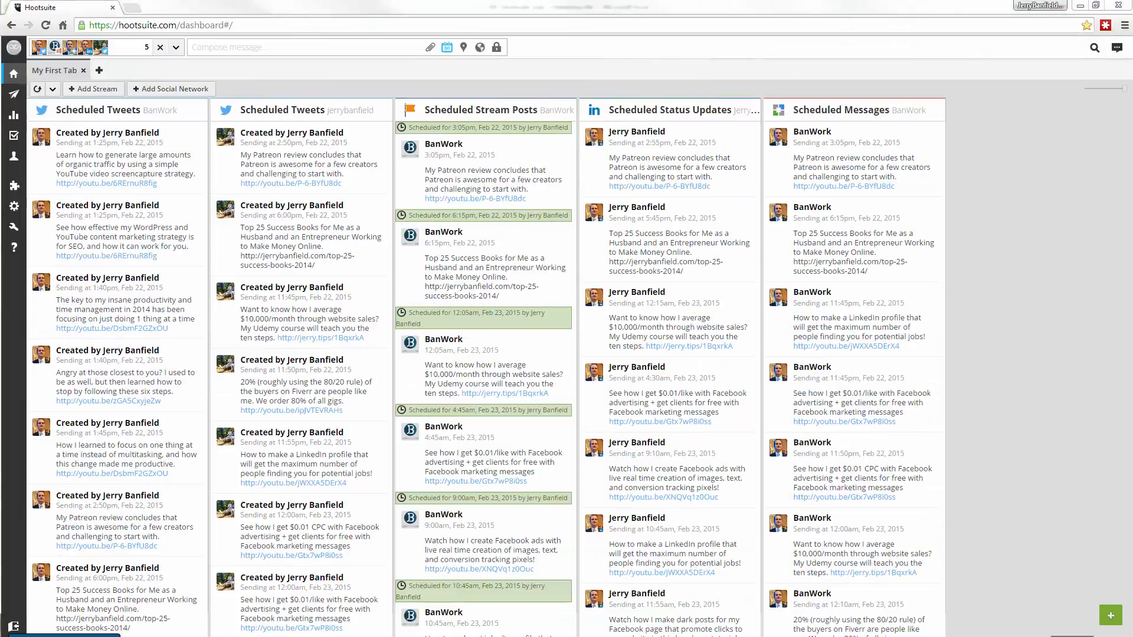
{"action": "left_click_drag", "start_coordinate": [183, 0], "coordinate": [187, 2]}
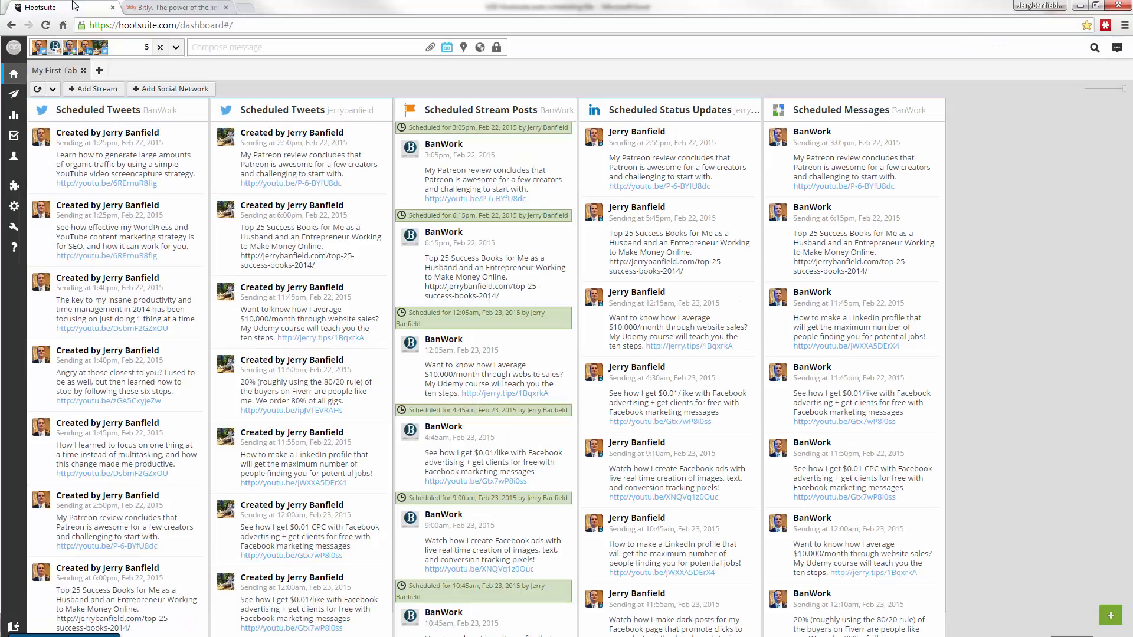
{"action": "left_click", "coordinate": [75, 5]}
{"action": "left_click", "coordinate": [95, 50]}
{"action": "left_click", "coordinate": [235, 242]}
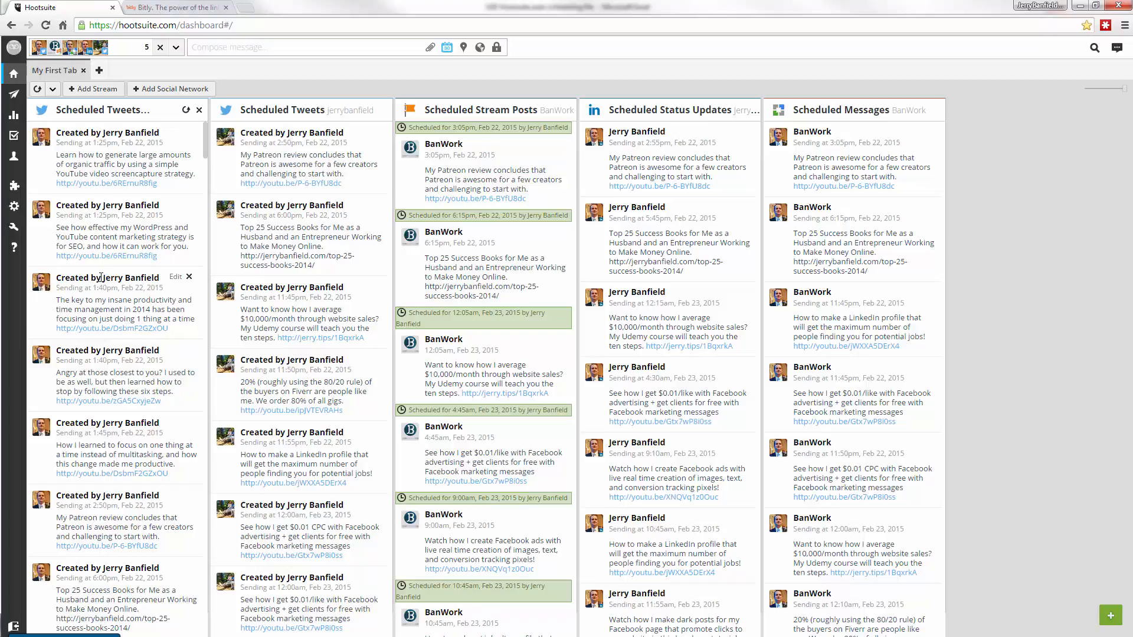
{"action": "left_click", "coordinate": [222, 47]}
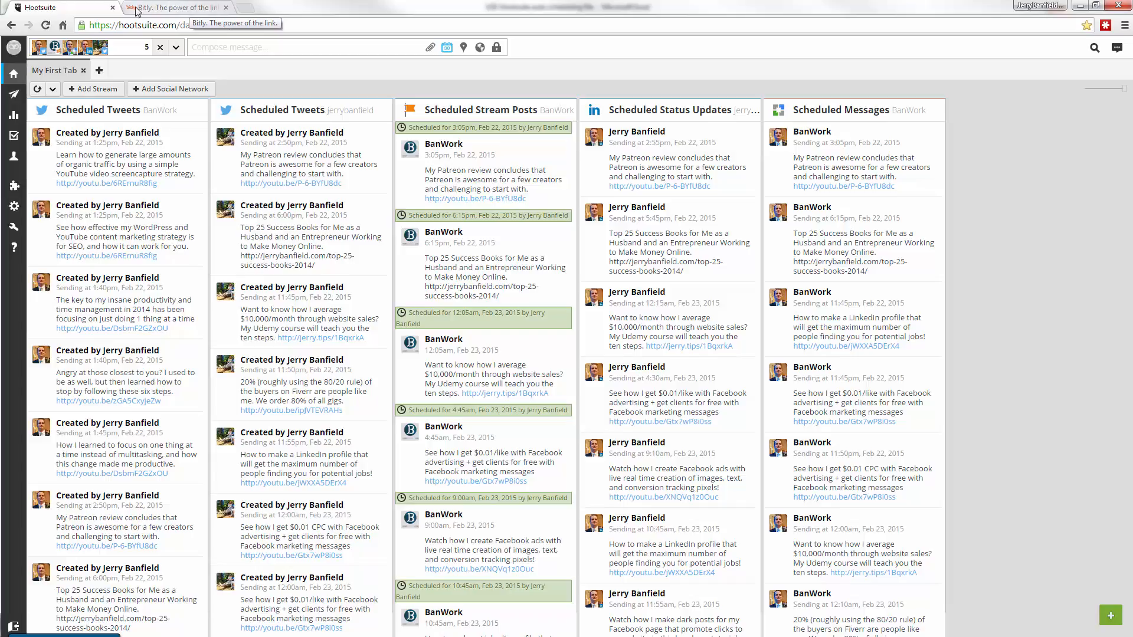
{"action": "left_click", "coordinate": [113, 7]}
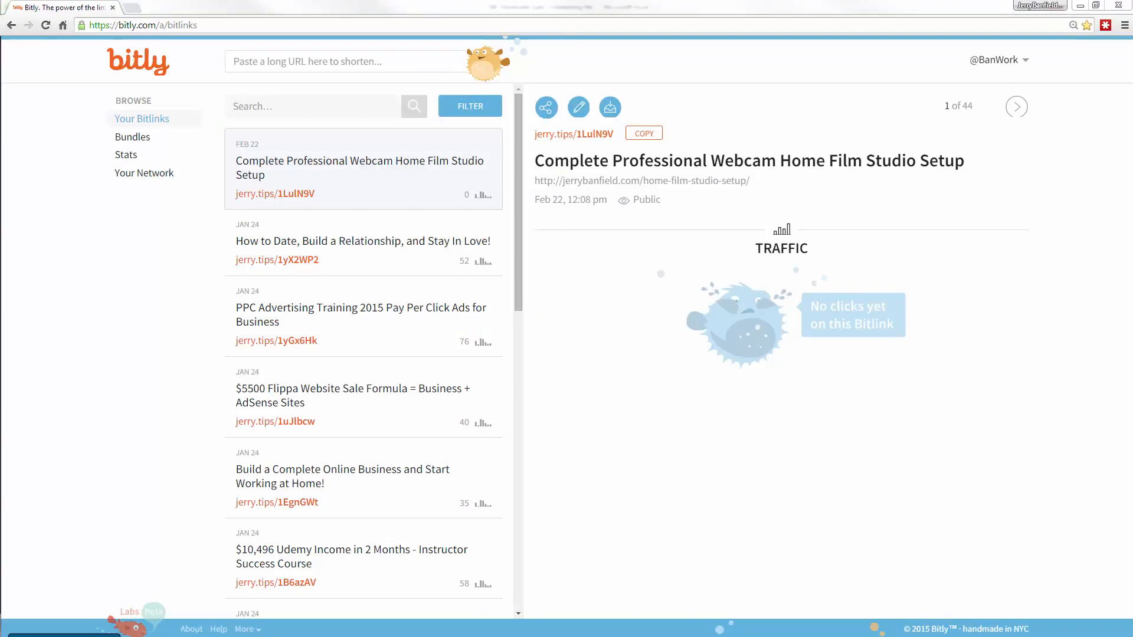
{"action": "left_click_drag", "start_coordinate": [89, 5], "coordinate": [0, 4]}
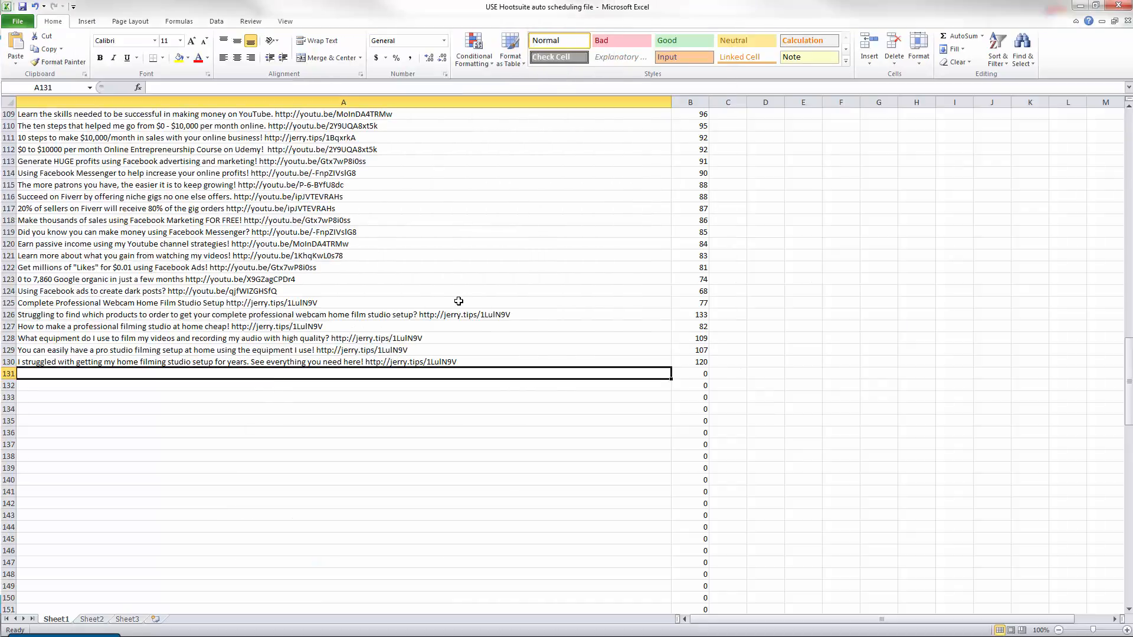
- Go back to the first post in the Excel list and inspect the character-count formula in cell B1
{"action": "scroll", "coordinate": [1130, 367], "scroll_direction": "up", "scroll_amount": 3}
{"action": "left_click_drag", "start_coordinate": [1130, 367], "coordinate": [1129, 126]}
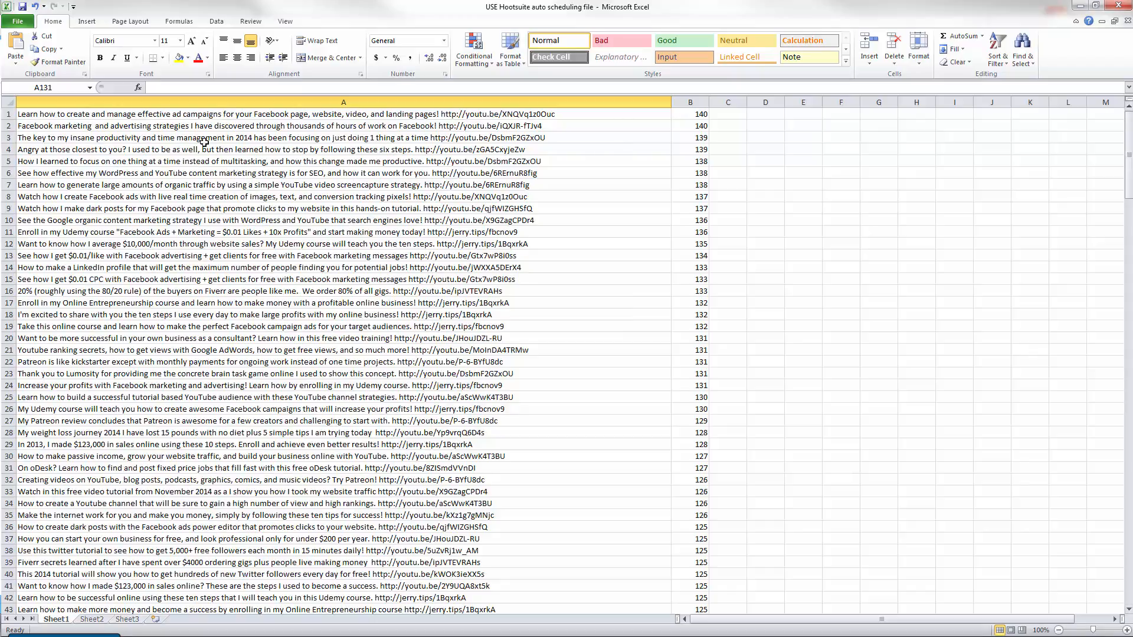
{"action": "left_click", "coordinate": [181, 114]}
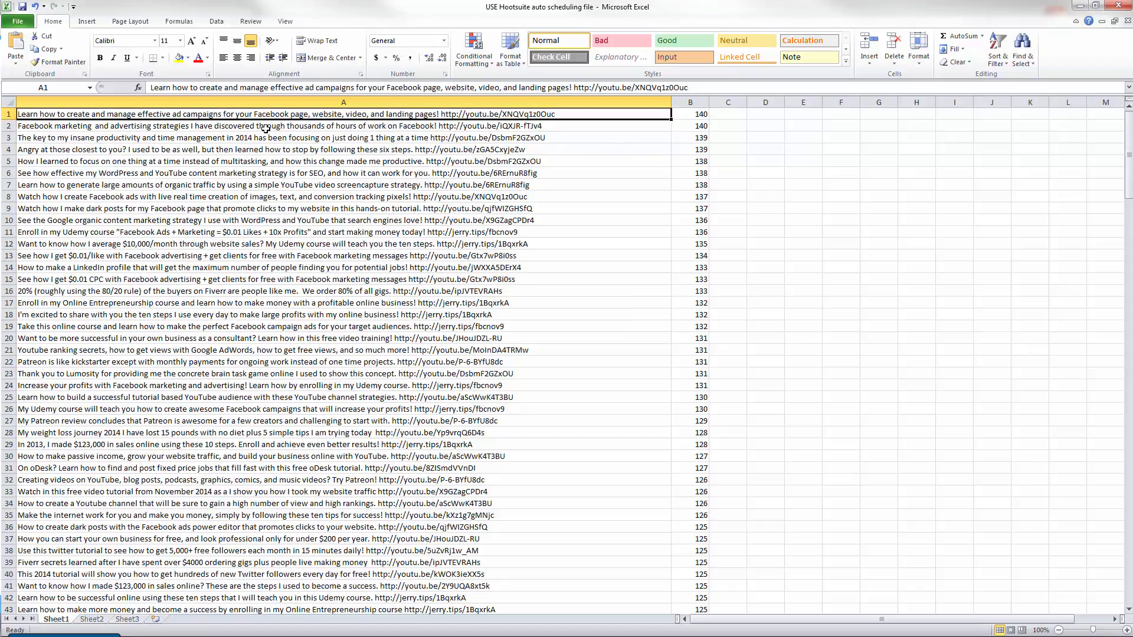
{"action": "left_click", "coordinate": [698, 118]}
{"action": "left_click", "coordinate": [594, 115]}
{"action": "left_click", "coordinate": [694, 115]}
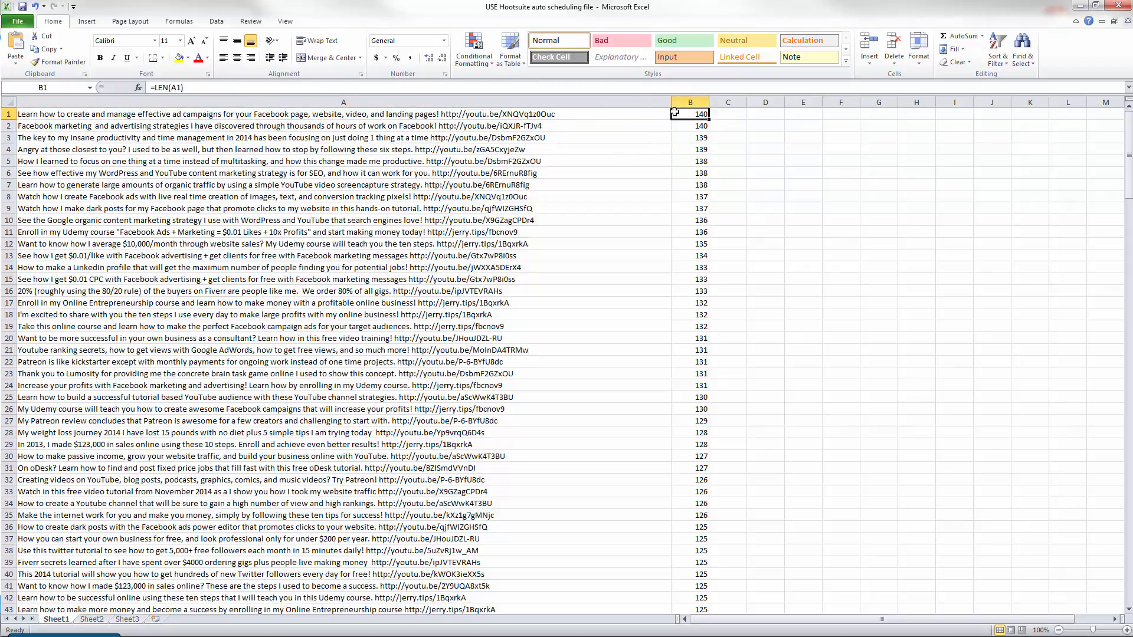
{"action": "left_click", "coordinate": [206, 88]}
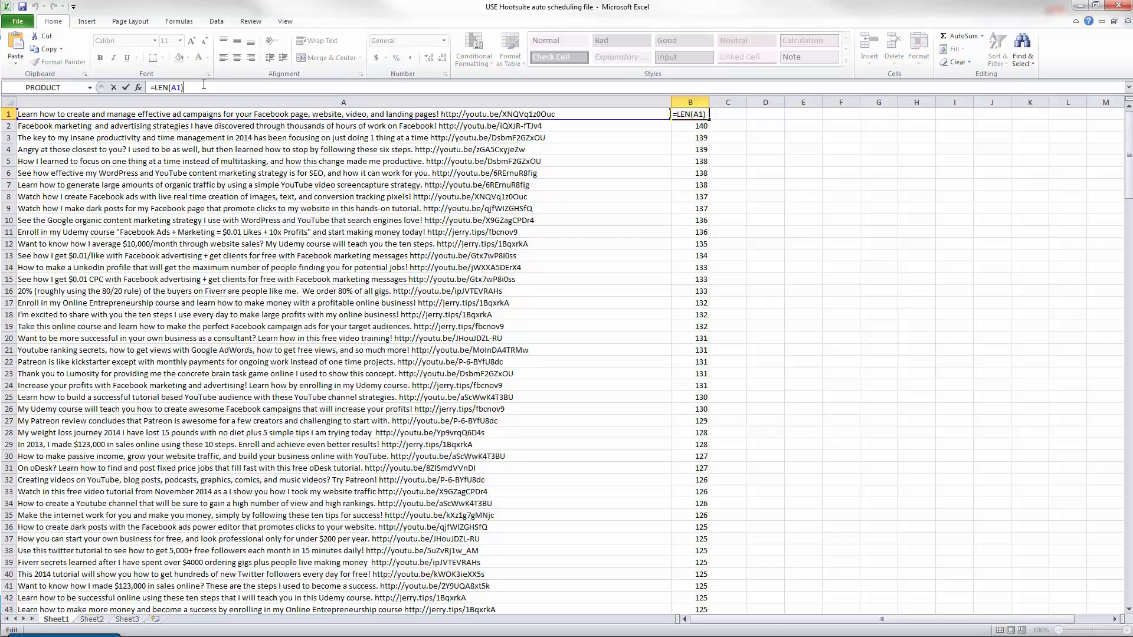
{"action": "left_click", "coordinate": [177, 146]}
- Enlarge the sheet and examine the LEN formulas in B4 and B1 alongside the post texts in column A
{"action": "scroll", "coordinate": [178, 146], "scroll_direction": "up", "scroll_amount": 8}
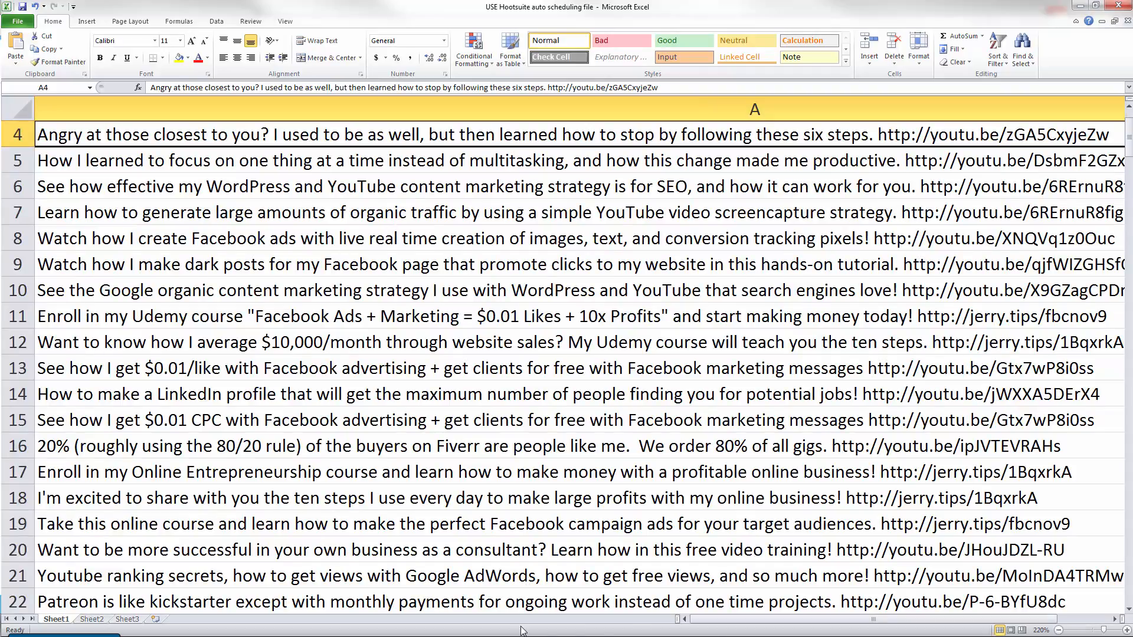
{"action": "left_click_drag", "start_coordinate": [716, 620], "coordinate": [898, 613]}
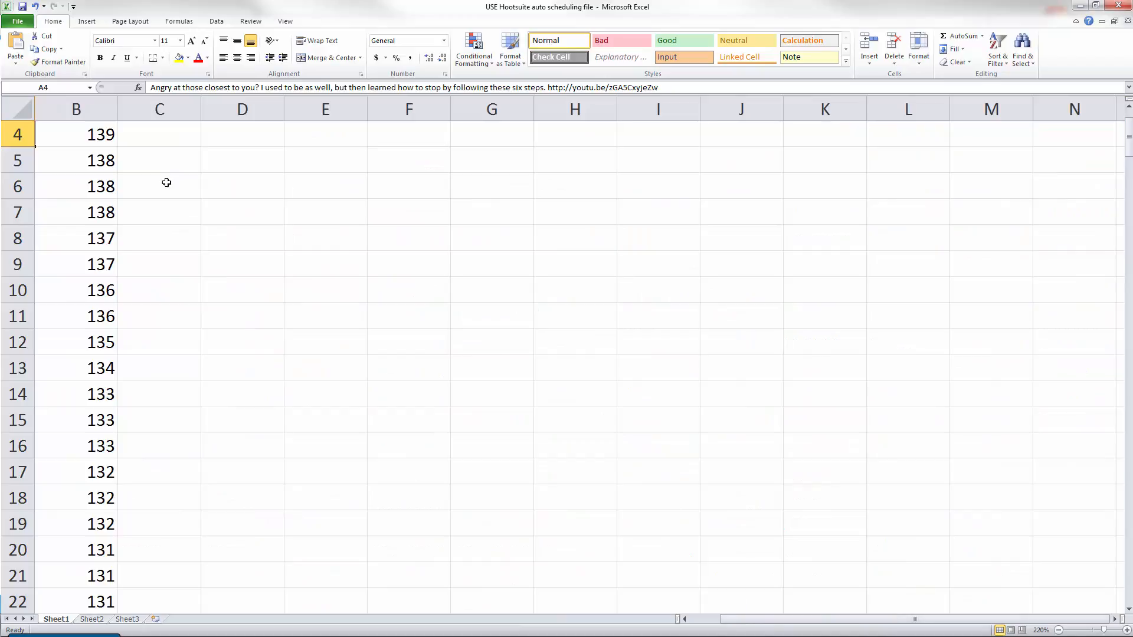
{"action": "left_click", "coordinate": [95, 134]}
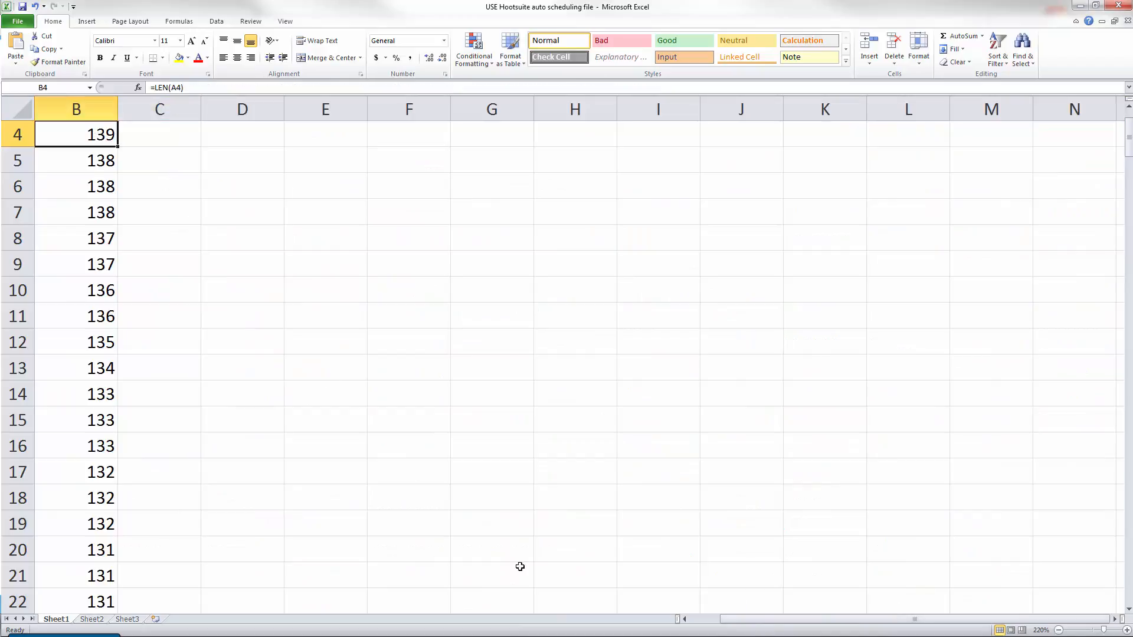
{"action": "scroll", "coordinate": [136, 323], "scroll_direction": "down", "scroll_amount": 8}
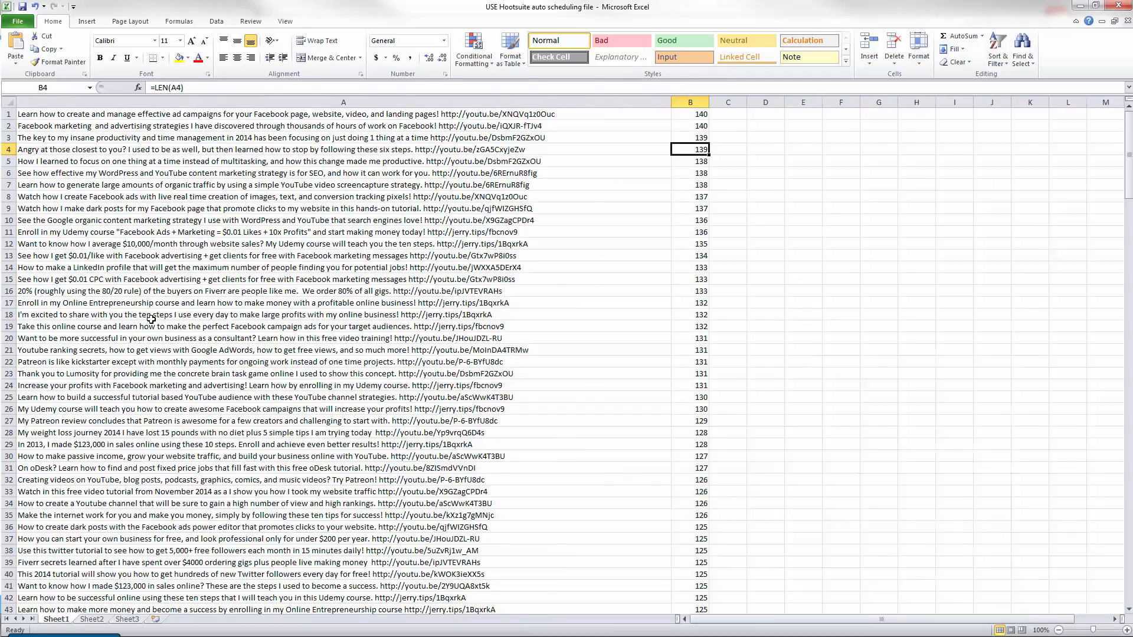
{"action": "scroll", "coordinate": [150, 319], "scroll_direction": "up", "scroll_amount": 3}
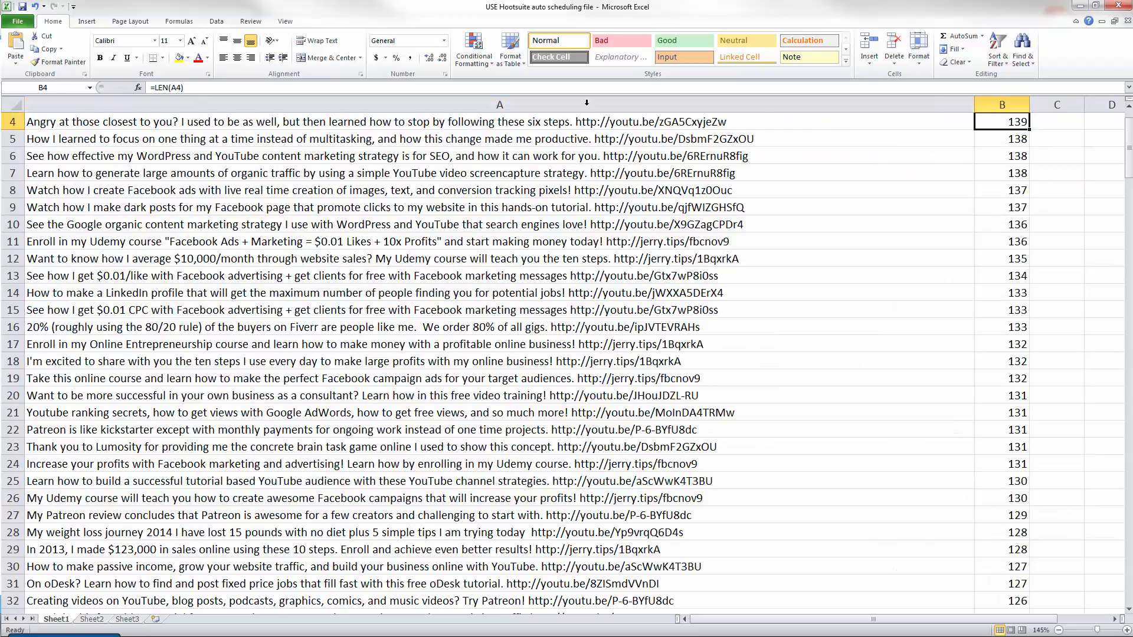
{"action": "scroll", "coordinate": [843, 148], "scroll_direction": "up", "scroll_amount": 1}
{"action": "left_click", "coordinate": [1003, 121]}
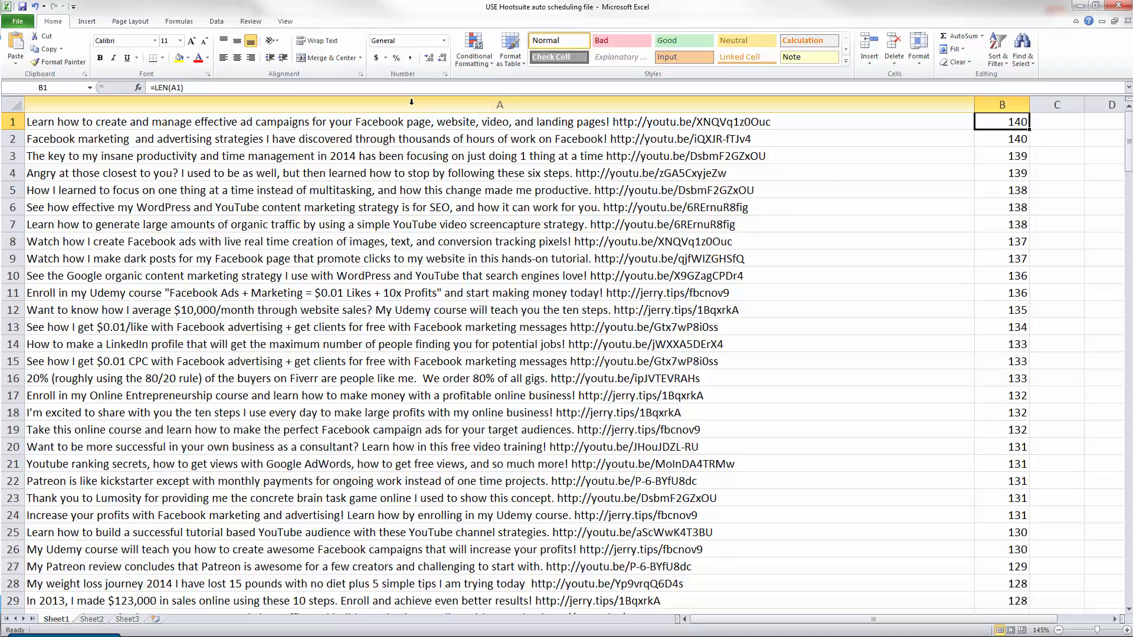
{"action": "left_click", "coordinate": [397, 121]}
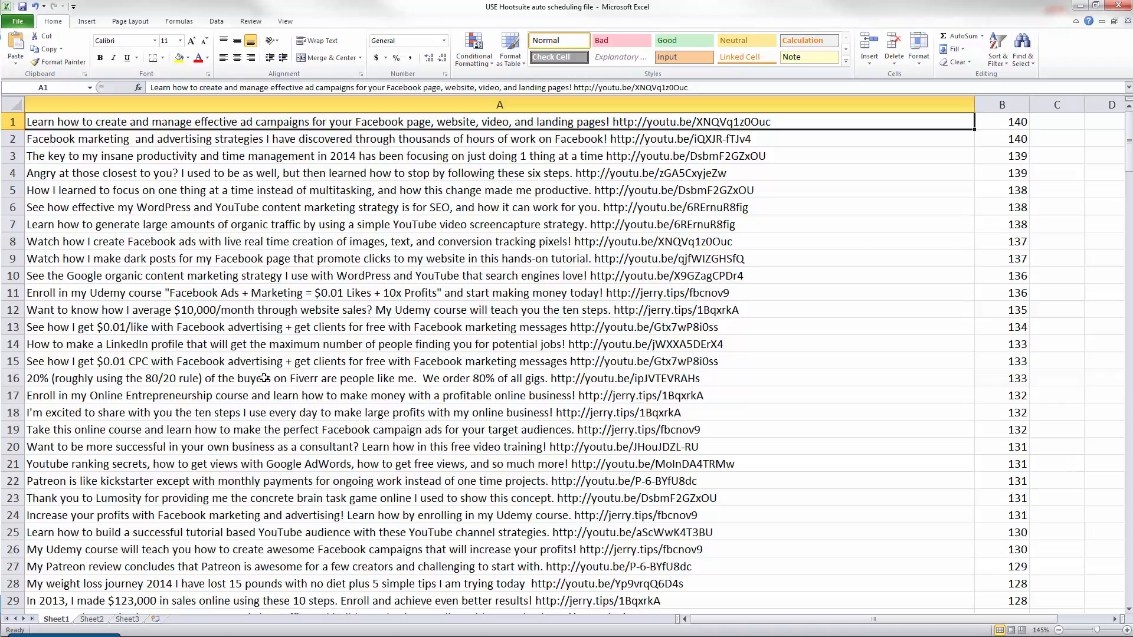
- Browse further down the list of prepared posts in column A
{"action": "key", "text": "alt+Tab"}
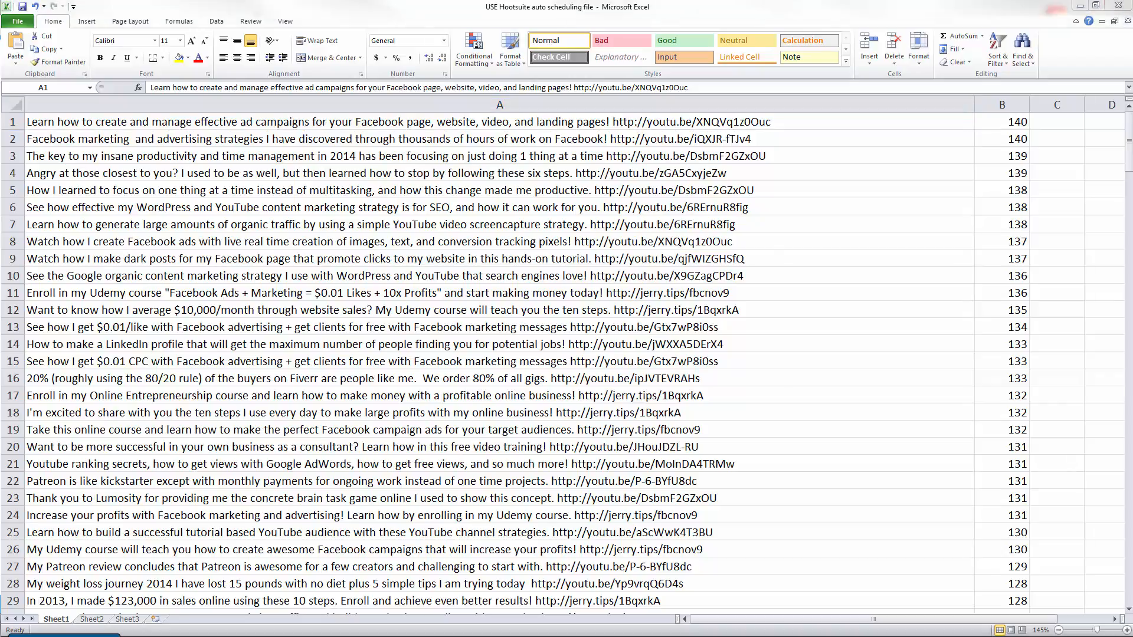
{"action": "key", "text": "alt+Tab"}
{"action": "left_click", "coordinate": [239, 258]}
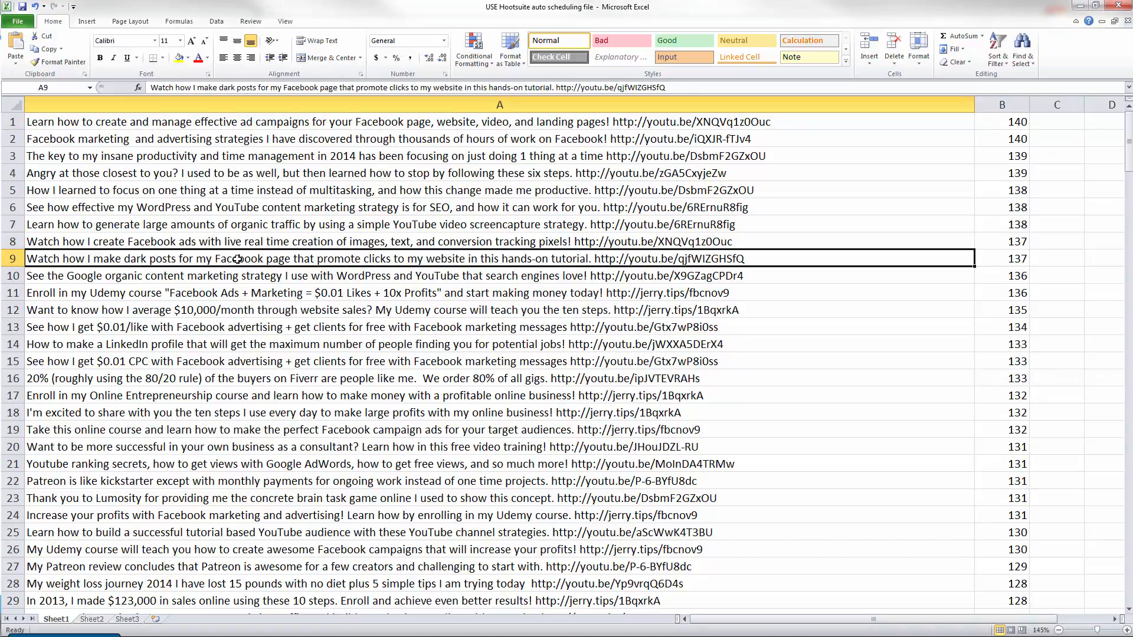
{"action": "scroll", "coordinate": [239, 260], "scroll_direction": "down", "scroll_amount": 11}
- Switch to Hootsuite and look through the upcoming posts in the second Scheduled Tweets stream
{"action": "key", "text": "alt+Tab"}
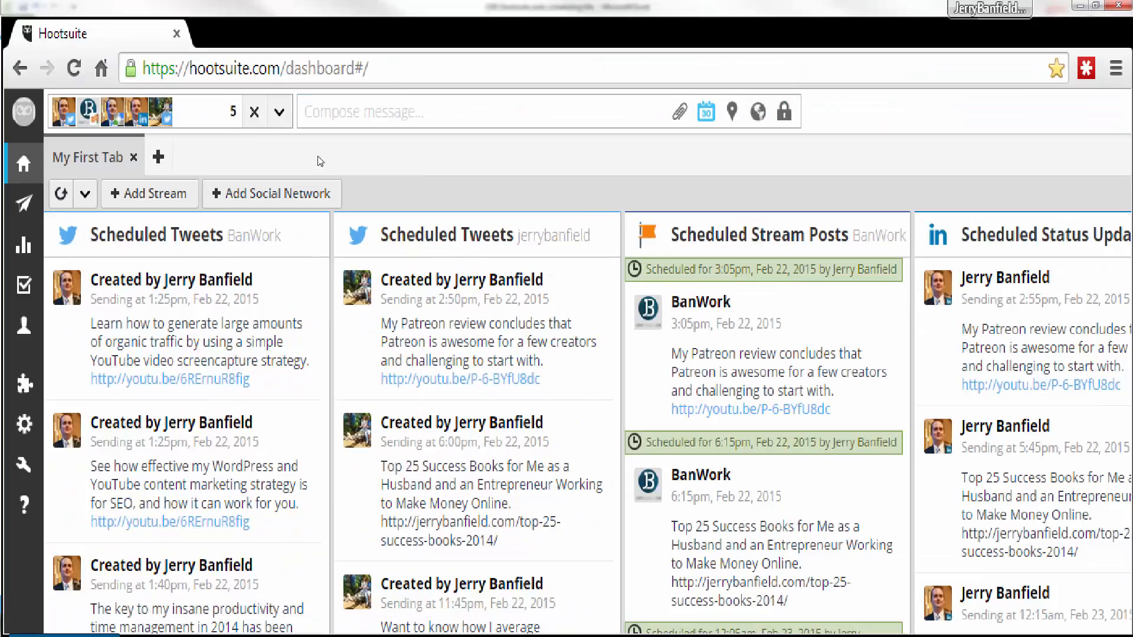
{"action": "scroll", "coordinate": [329, 482], "scroll_direction": "down", "scroll_amount": 10}
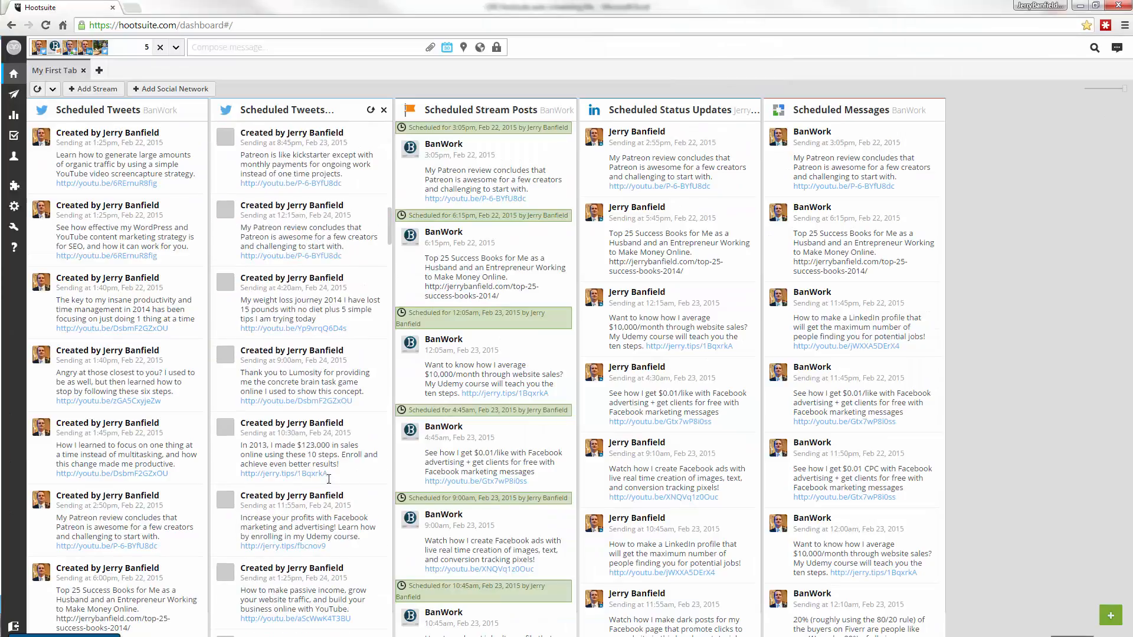
{"action": "scroll", "coordinate": [329, 481], "scroll_direction": "down", "scroll_amount": 10}
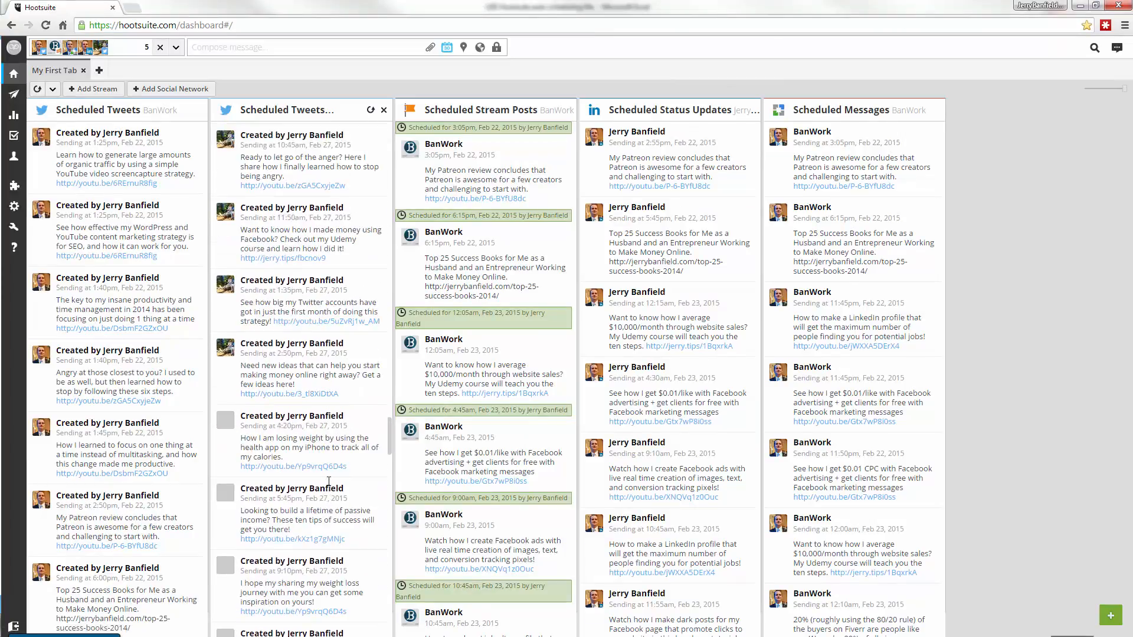
{"action": "scroll", "coordinate": [329, 482], "scroll_direction": "down", "scroll_amount": 10}
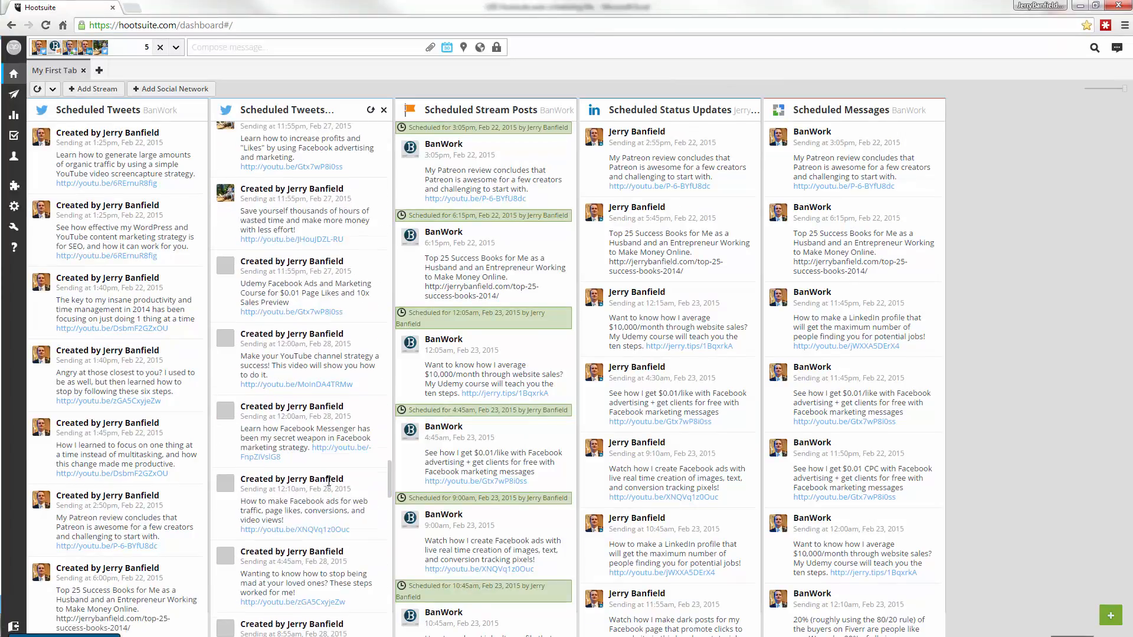
{"action": "scroll", "coordinate": [329, 482], "scroll_direction": "down", "scroll_amount": 8}
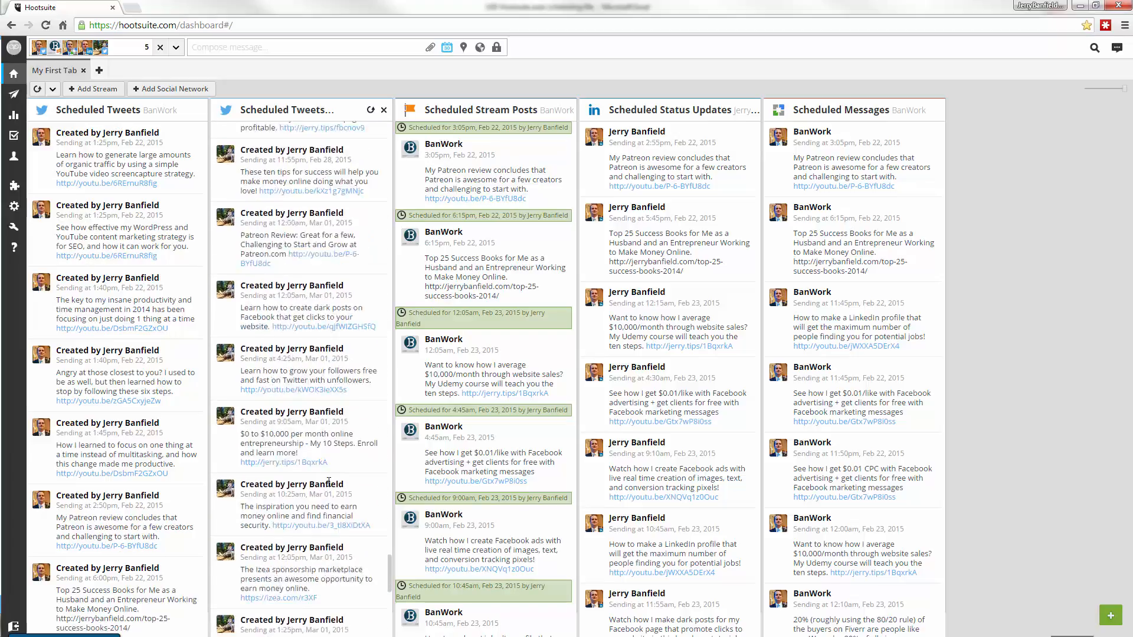
{"action": "scroll", "coordinate": [328, 482], "scroll_direction": "down", "scroll_amount": 10}
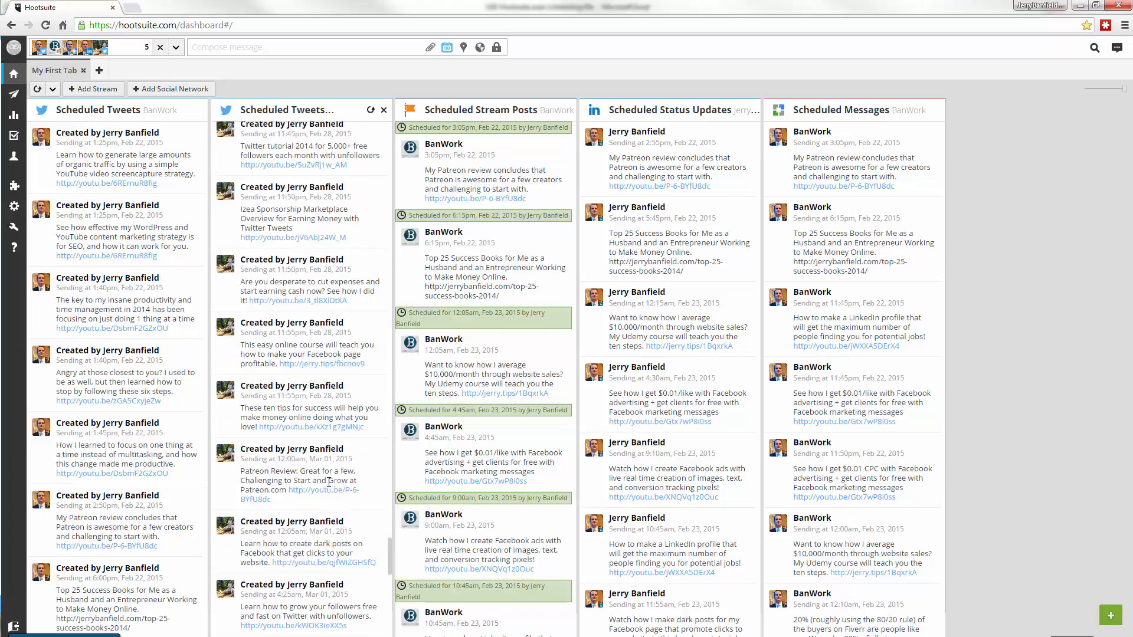
{"action": "left_click_drag", "start_coordinate": [390, 511], "coordinate": [383, 131]}
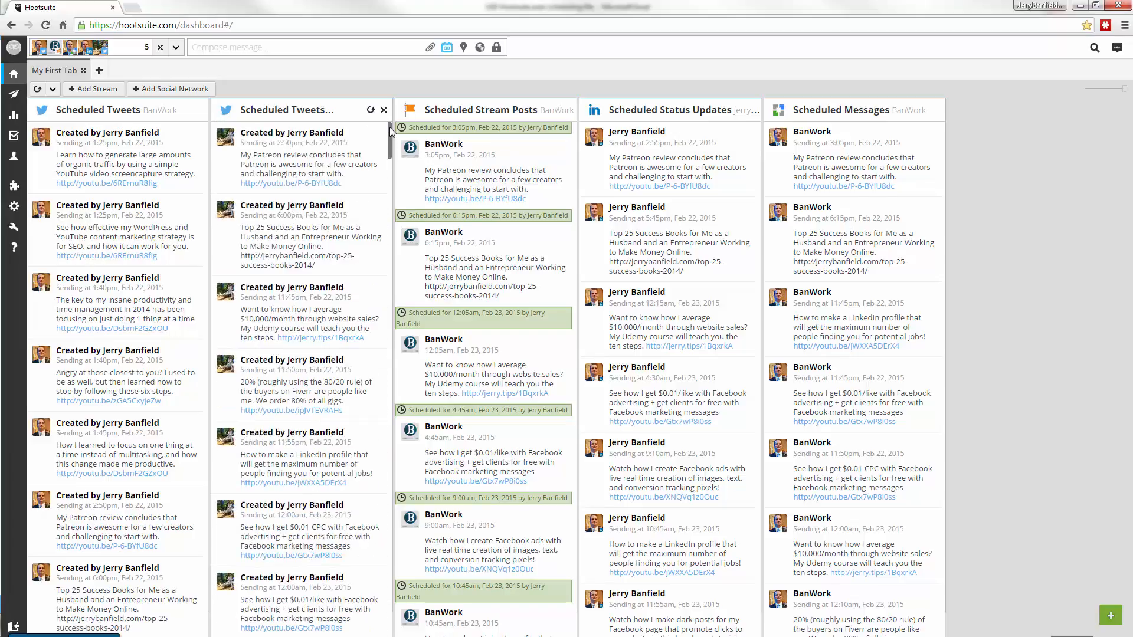
- Return to the Excel post list and select A131, the first empty cell below the last post
{"action": "left_click_drag", "start_coordinate": [46, 3], "coordinate": [0, 1]}
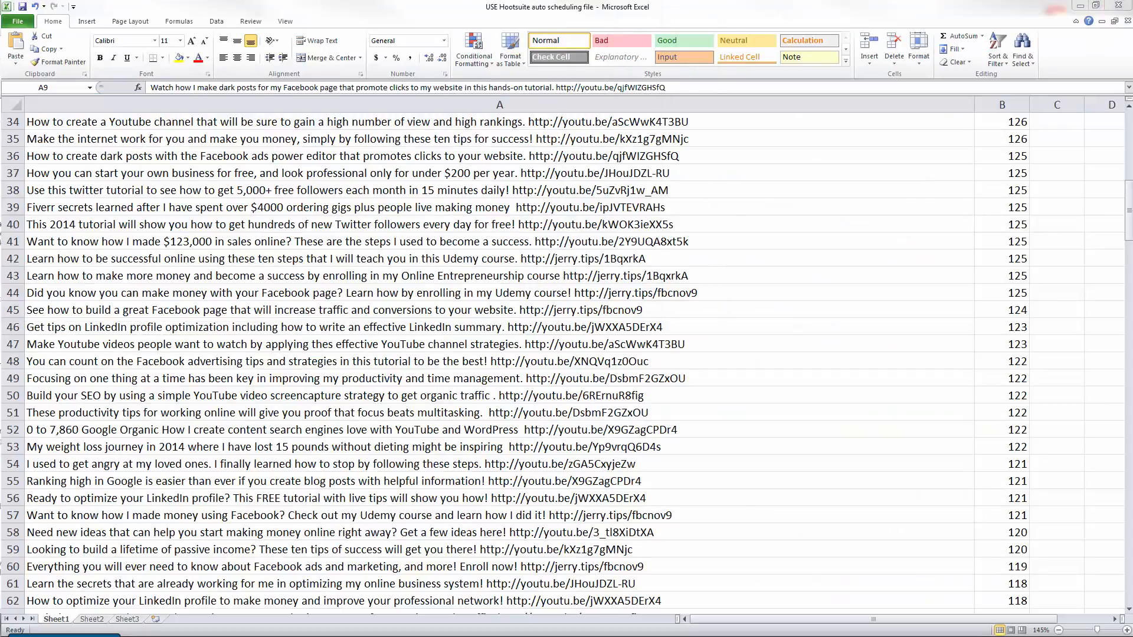
{"action": "scroll", "coordinate": [442, 295], "scroll_direction": "down", "scroll_amount": 9}
{"action": "scroll", "coordinate": [441, 295], "scroll_direction": "down", "scroll_amount": 19}
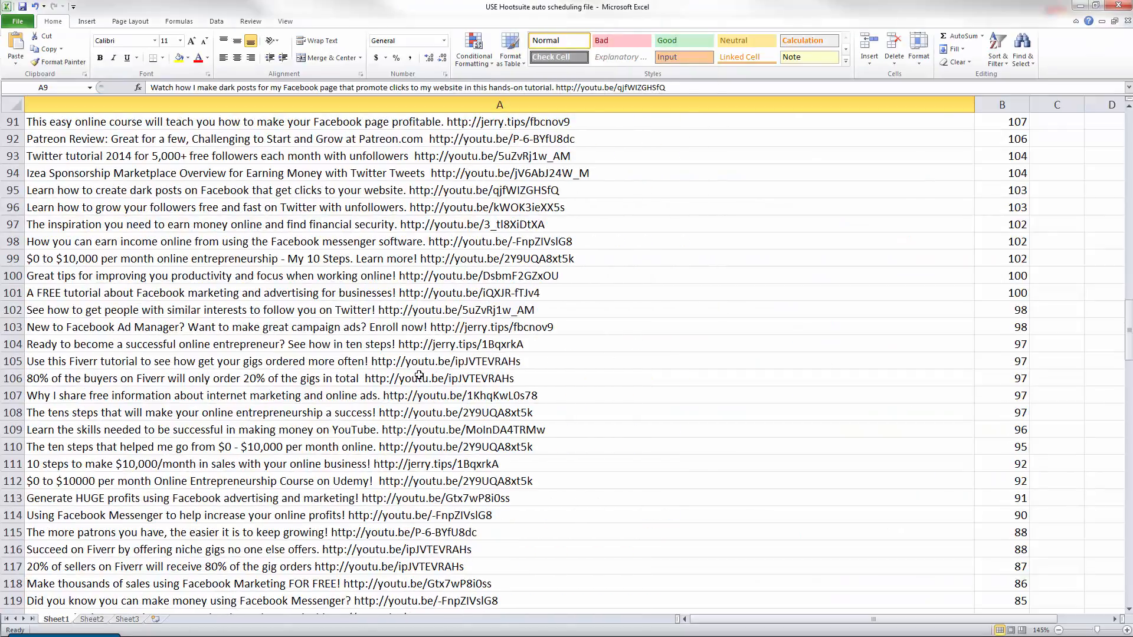
{"action": "left_click", "coordinate": [127, 346]}
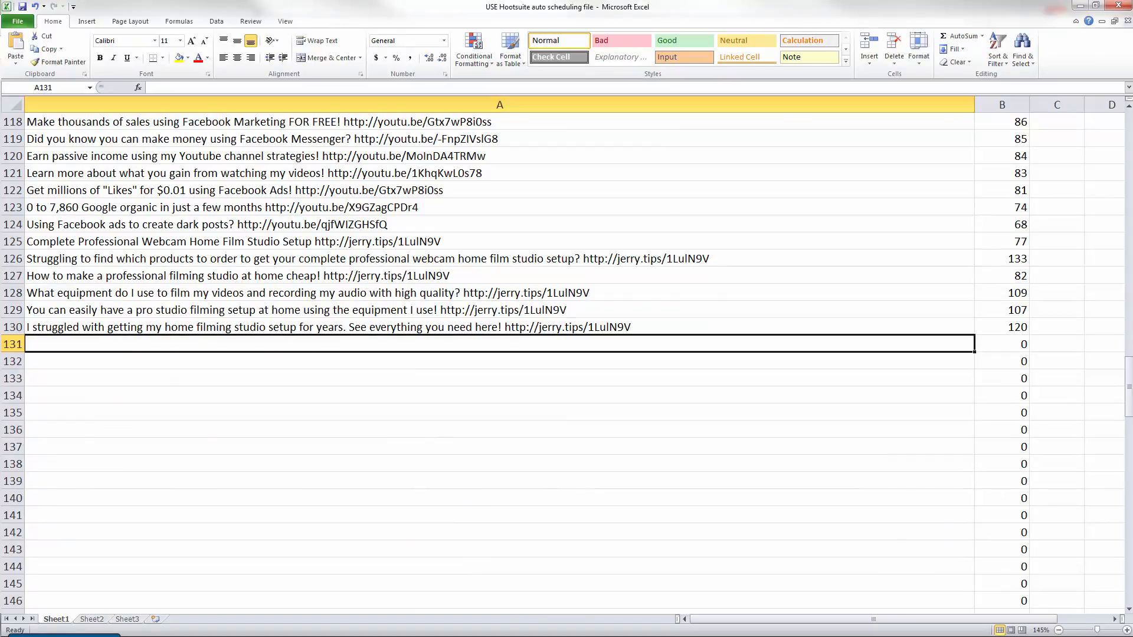
- Copy the jerrybanfield.com home page address from the browser and return to cell A131 in the Excel list
{"action": "key", "text": "alt+Tab"}
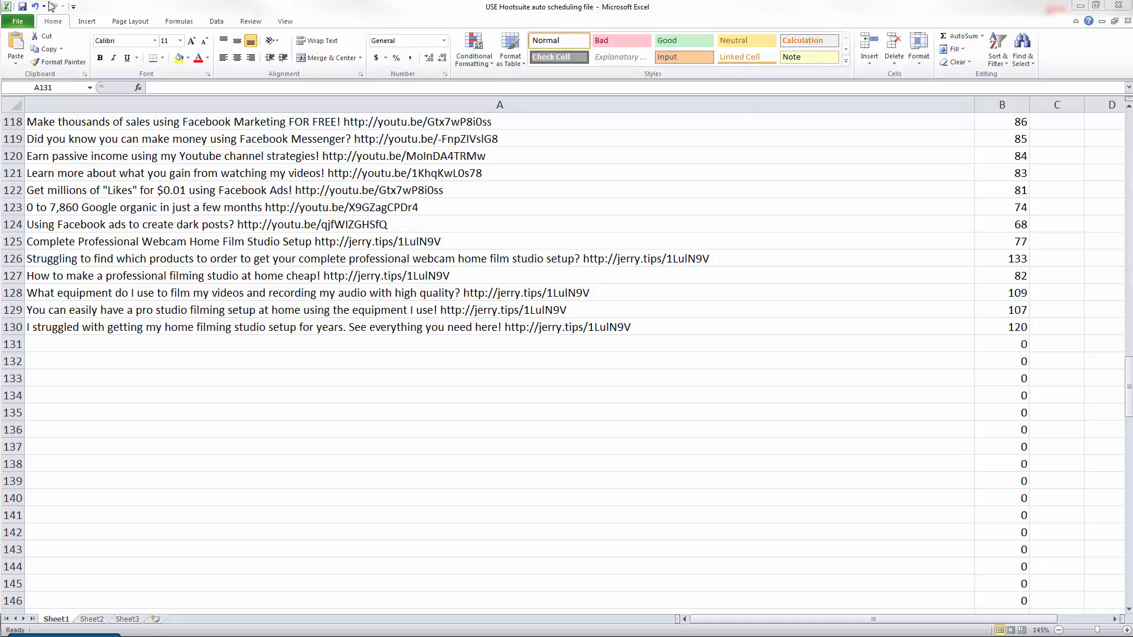
{"action": "left_click_drag", "start_coordinate": [51, 5], "coordinate": [177, 1]}
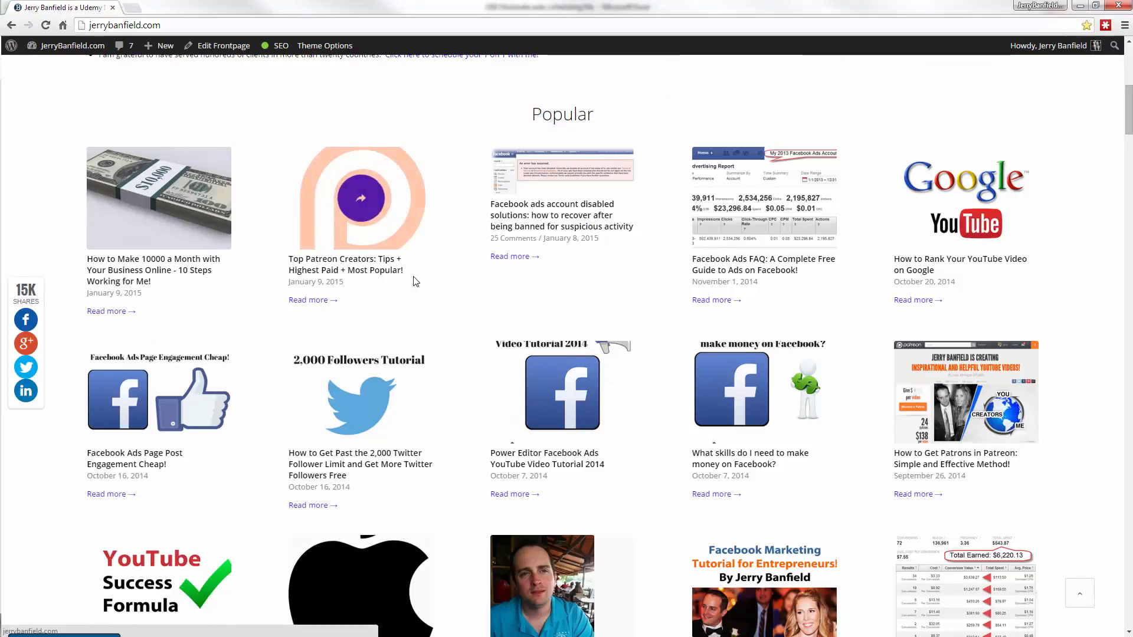
{"action": "scroll", "coordinate": [412, 277], "scroll_direction": "up", "scroll_amount": 4}
{"action": "scroll", "coordinate": [403, 276], "scroll_direction": "down", "scroll_amount": 2}
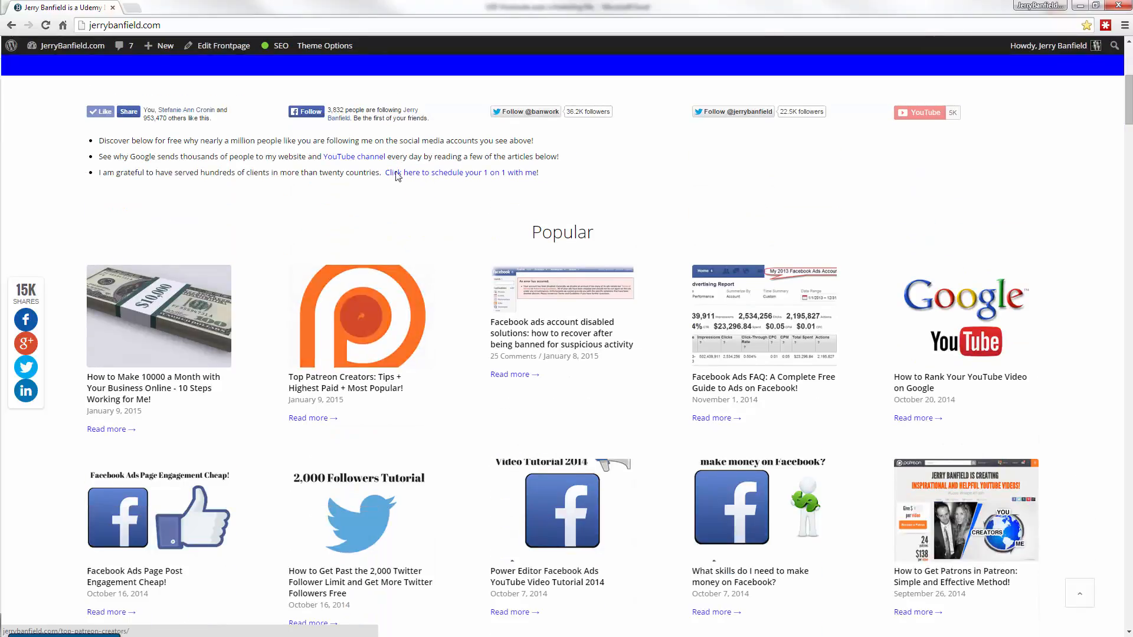
{"action": "left_click", "coordinate": [166, 25]}
{"action": "key", "text": "ctrl+c"}
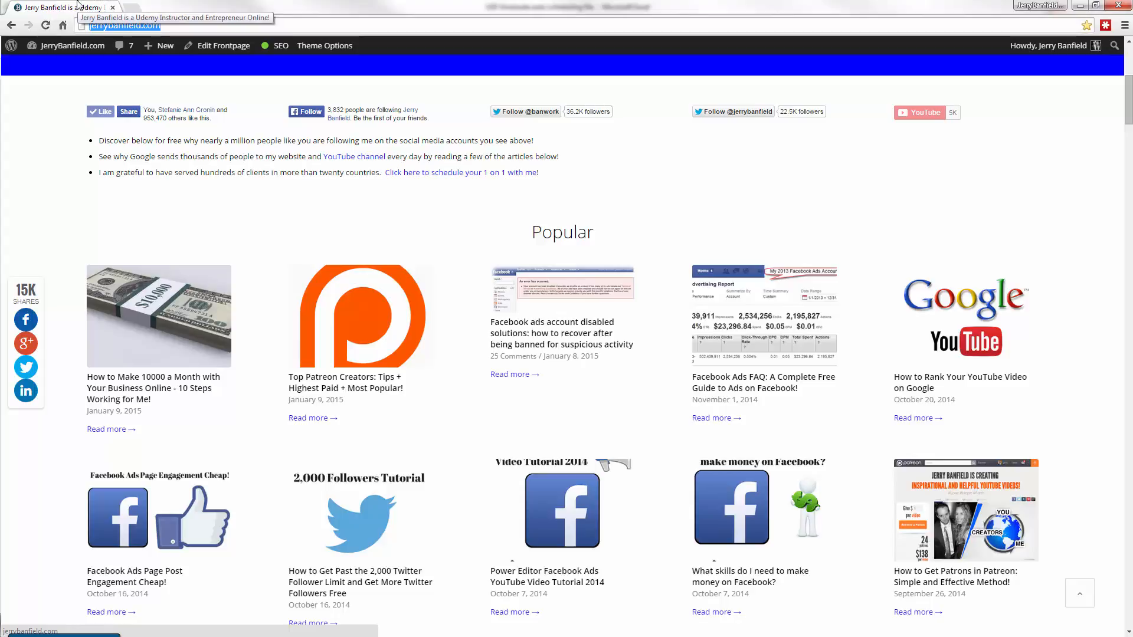
{"action": "key", "text": "alt+Tab"}
{"action": "left_click", "coordinate": [86, 343]}
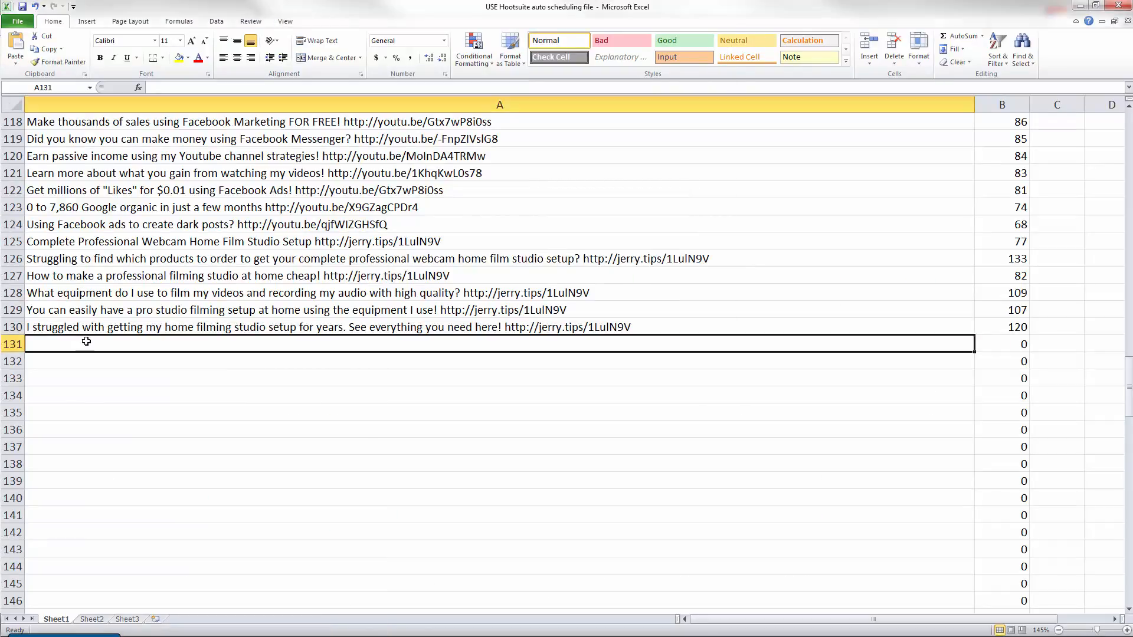
- Paste the copied home page address into cell A131
{"action": "key", "text": "ctrl+v"}
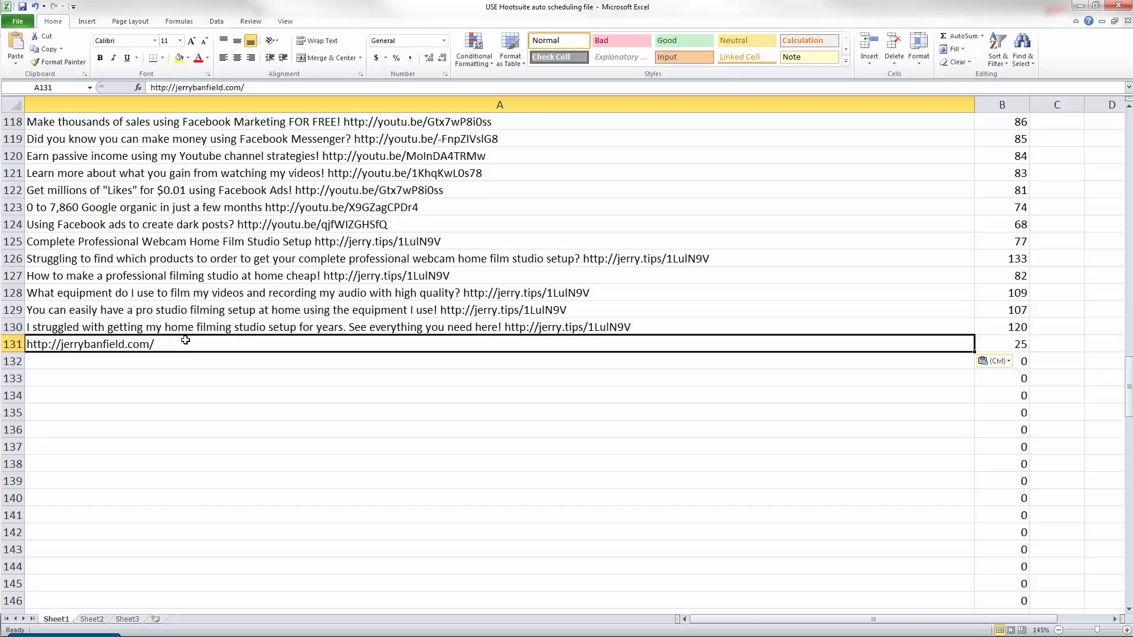
- Try to paste the home page address into the whole range A131:A140 at once
{"action": "key", "text": "shift+Down"}
{"action": "key", "text": "shift+Down"}
{"action": "key", "text": "shift+Down"}
{"action": "key", "text": "shift+Down"}
{"action": "key", "text": "shift+Down"}
{"action": "key", "text": "shift+Down"}
{"action": "key", "text": "shift+Down"}
{"action": "key", "text": "shift+Down"}
{"action": "key", "text": "shift+Down"}
{"action": "key", "text": "shift+Down"}
{"action": "key", "text": "ctrl+c"}
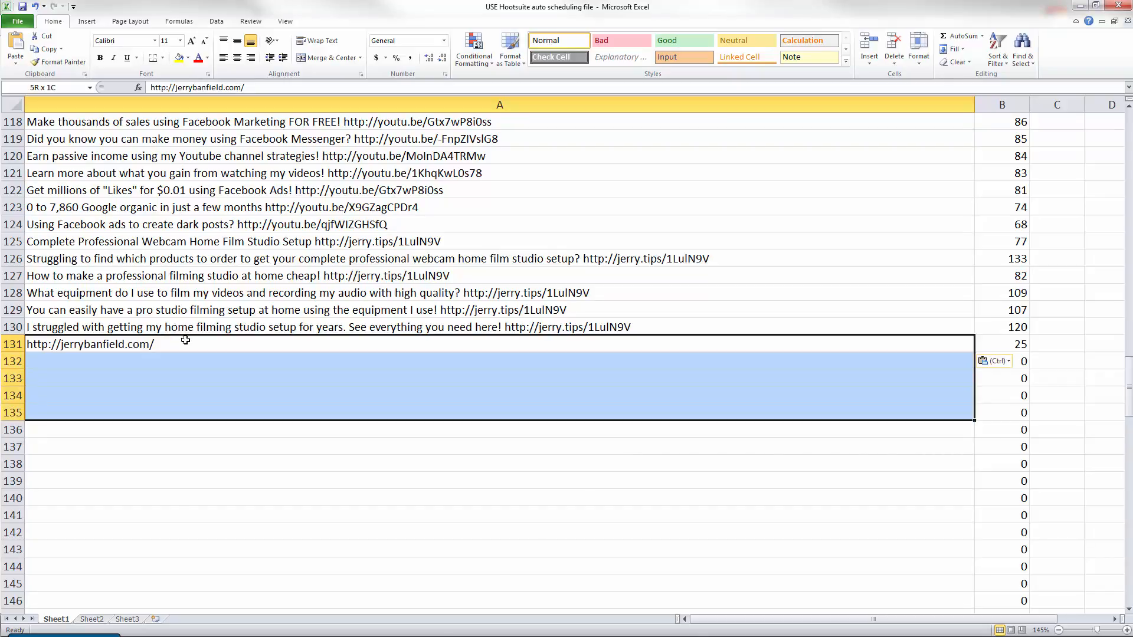
{"action": "key", "text": "shift+Down"}
{"action": "key", "text": "shift+Down"}
{"action": "key", "text": "shift+Down"}
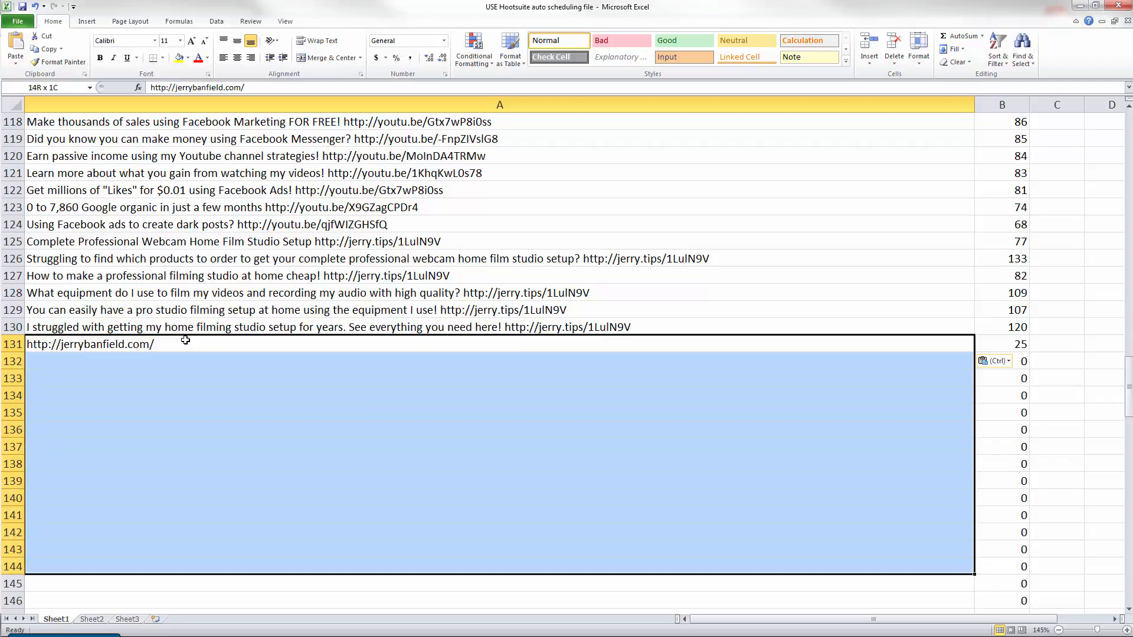
{"action": "key", "text": "shift+Up"}
{"action": "key", "text": "shift+Up"}
{"action": "key", "text": "shift+Up"}
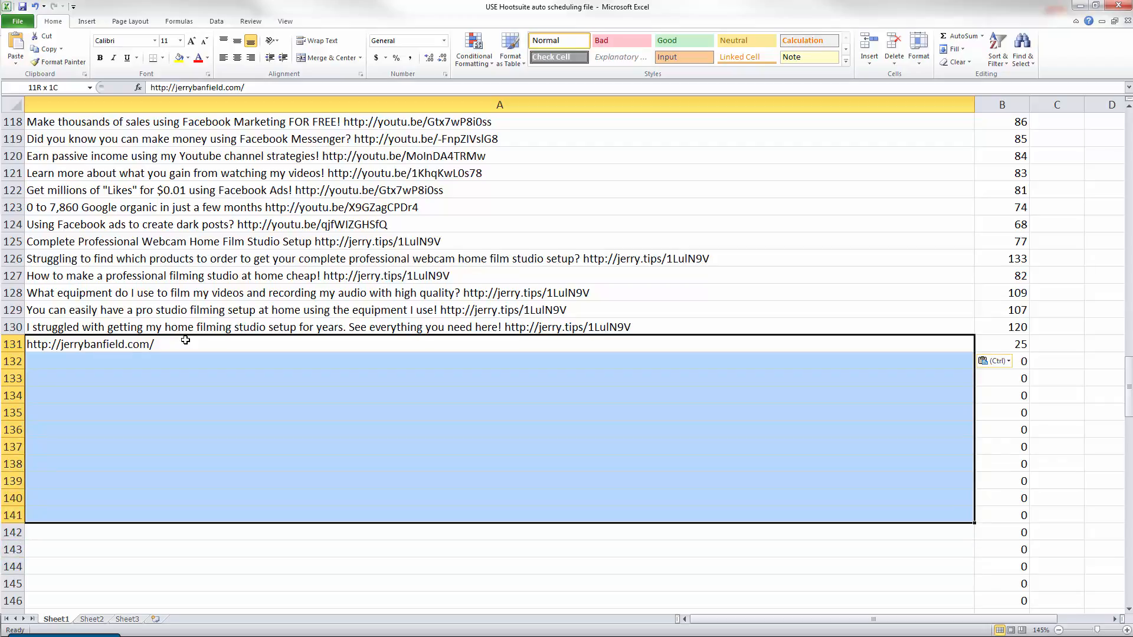
{"action": "key", "text": "shift+Up"}
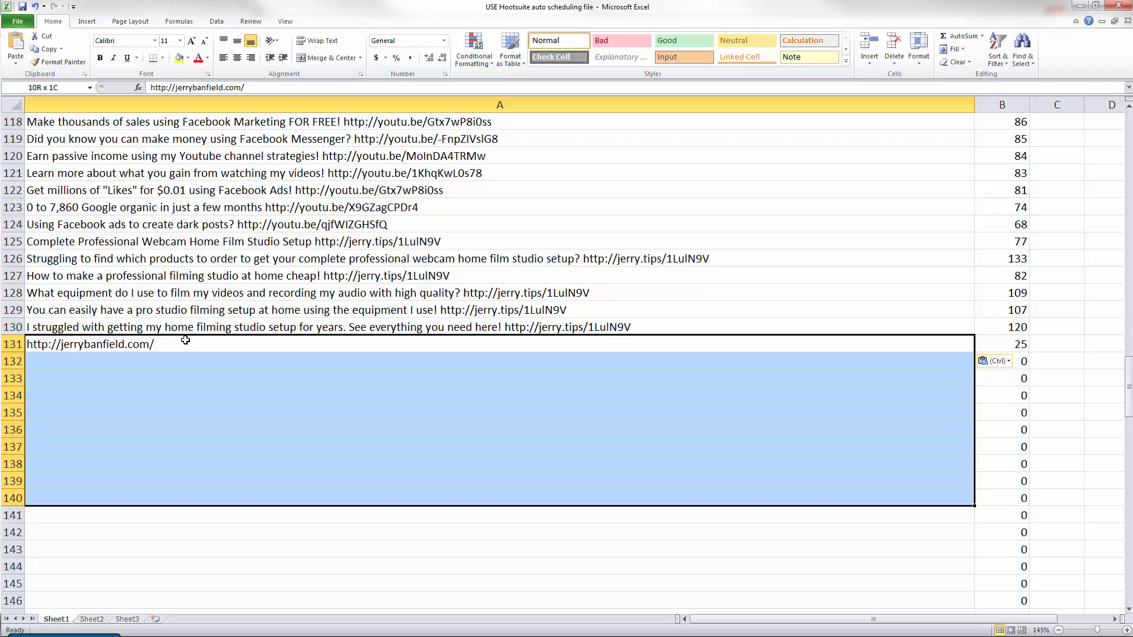
{"action": "key", "text": "ctrl+v"}
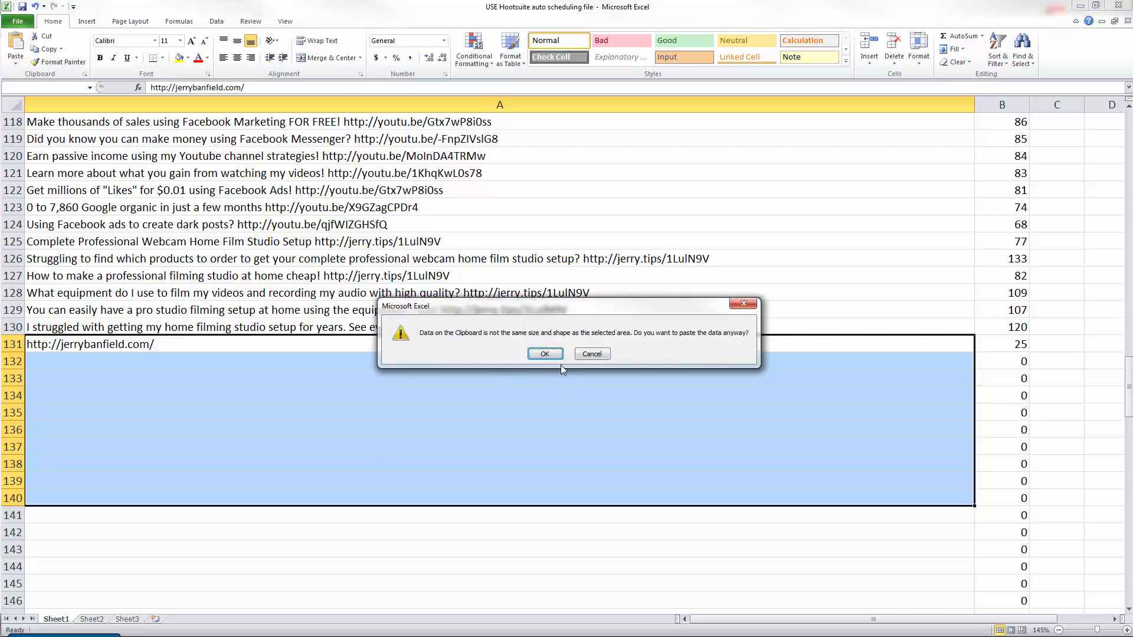
{"action": "left_click", "coordinate": [544, 354]}
{"action": "left_click", "coordinate": [172, 356]}
{"action": "key", "text": "ctrl+v"}
{"action": "left_click", "coordinate": [158, 384]}
{"action": "key", "text": "ctrl+v"}
{"action": "key", "text": "Down"}
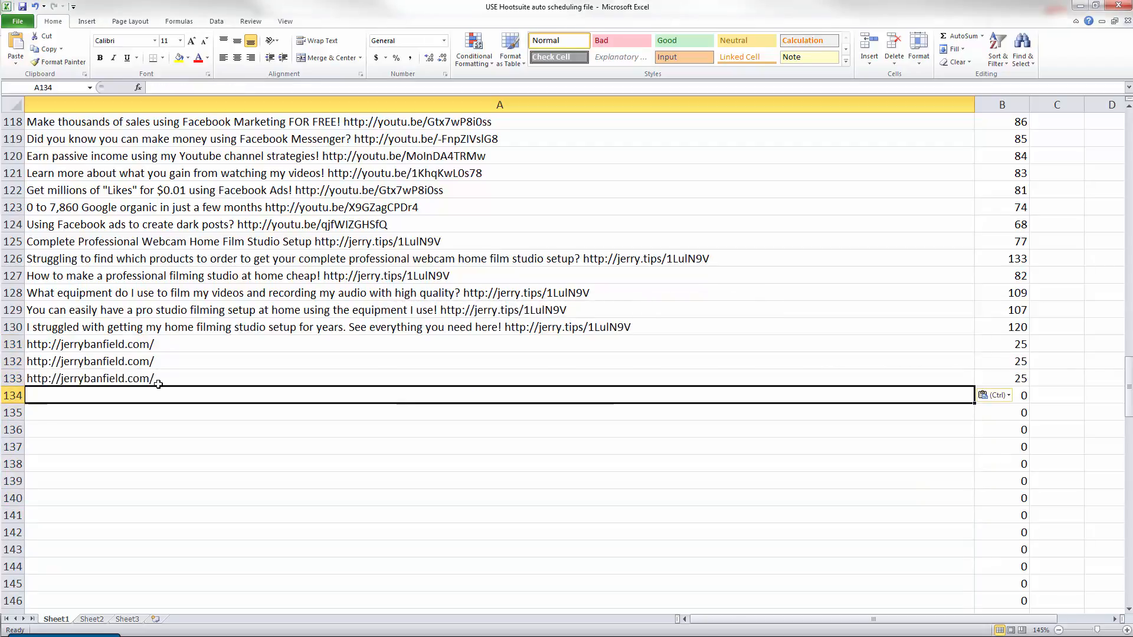
{"action": "key", "text": "ctrl+v"}
{"action": "key", "text": "Down"}
{"action": "key", "text": "ctrl+v"}
{"action": "key", "text": "Down"}
{"action": "key", "text": "ctrl+v"}
{"action": "key", "text": "Down"}
{"action": "key", "text": "ctrl+v"}
{"action": "key", "text": "Down"}
{"action": "key", "text": "ctrl+v"}
{"action": "key", "text": "Down"}
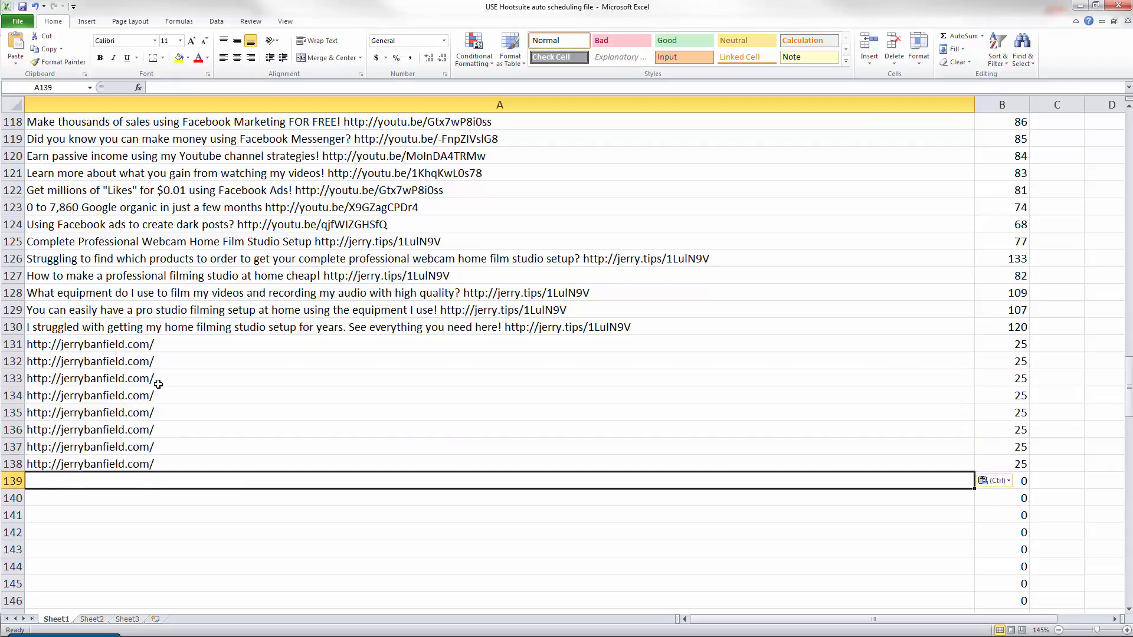
{"action": "key", "text": "ctrl+v"}
{"action": "key", "text": "Down"}
{"action": "key", "text": "ctrl+v"}
{"action": "left_click", "coordinate": [135, 346]}
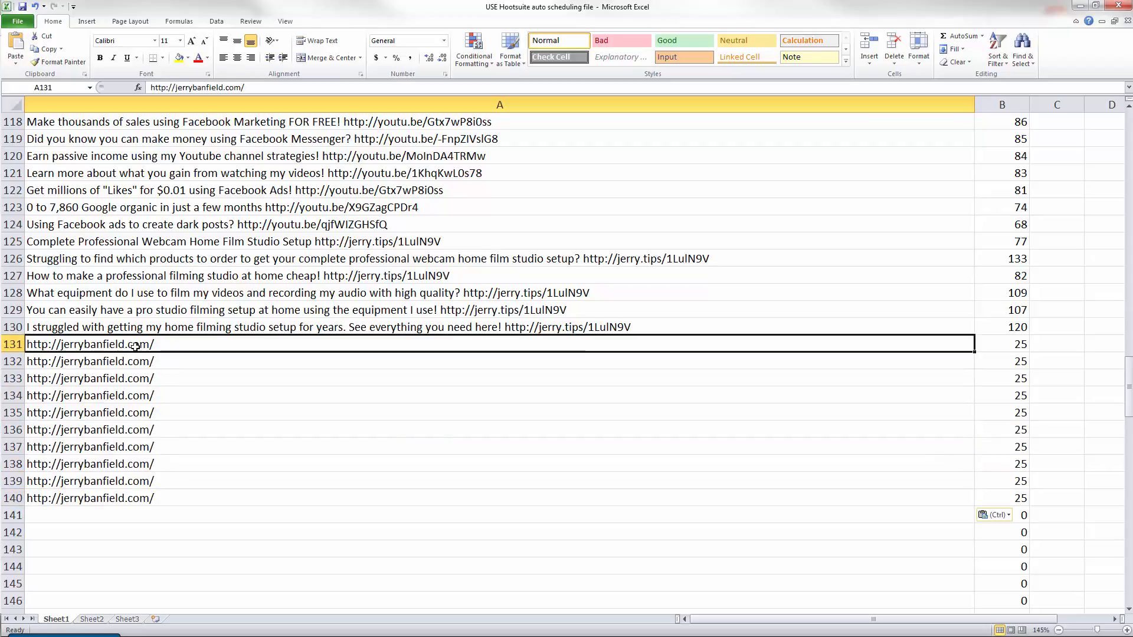
{"action": "left_click", "coordinate": [152, 88]}
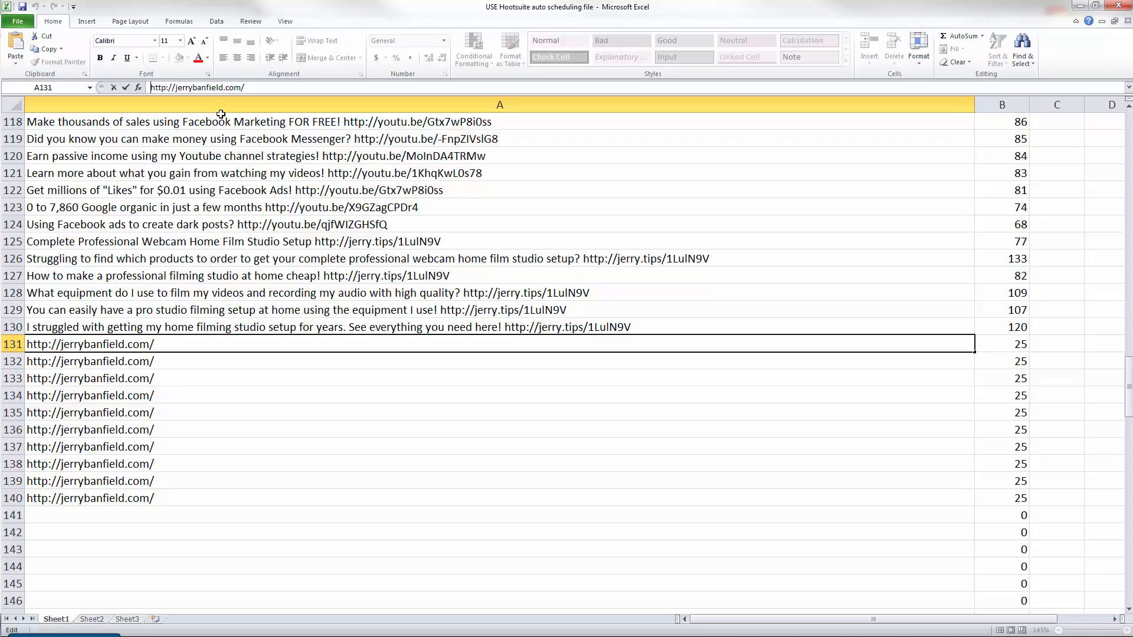
{"action": "type", "text": "ow "}
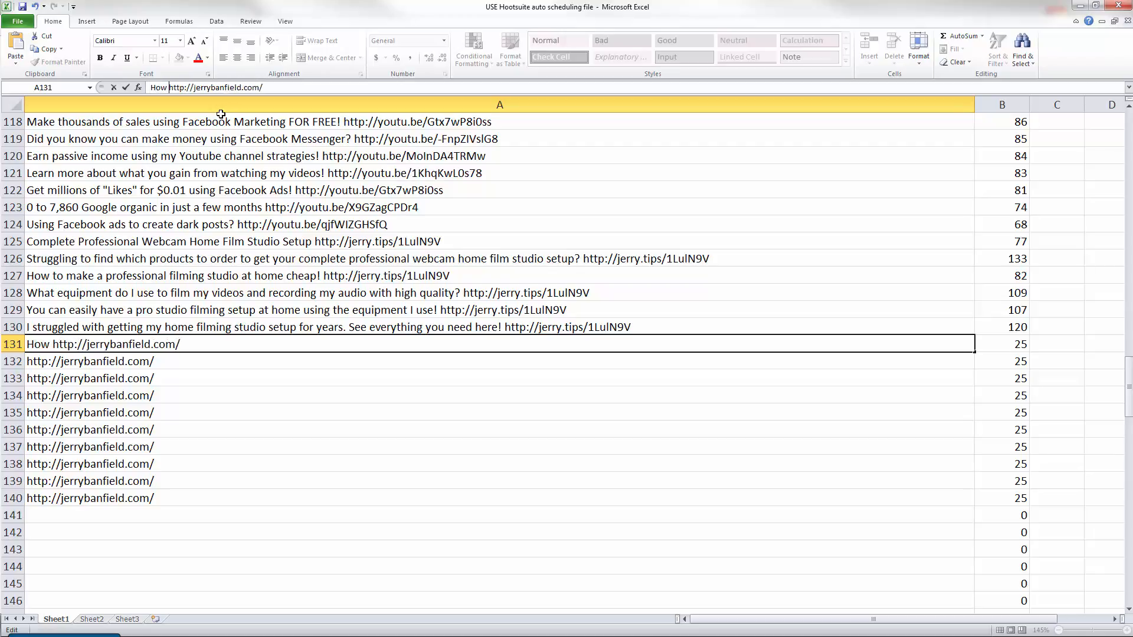
{"action": "type", "text": "have I written "}
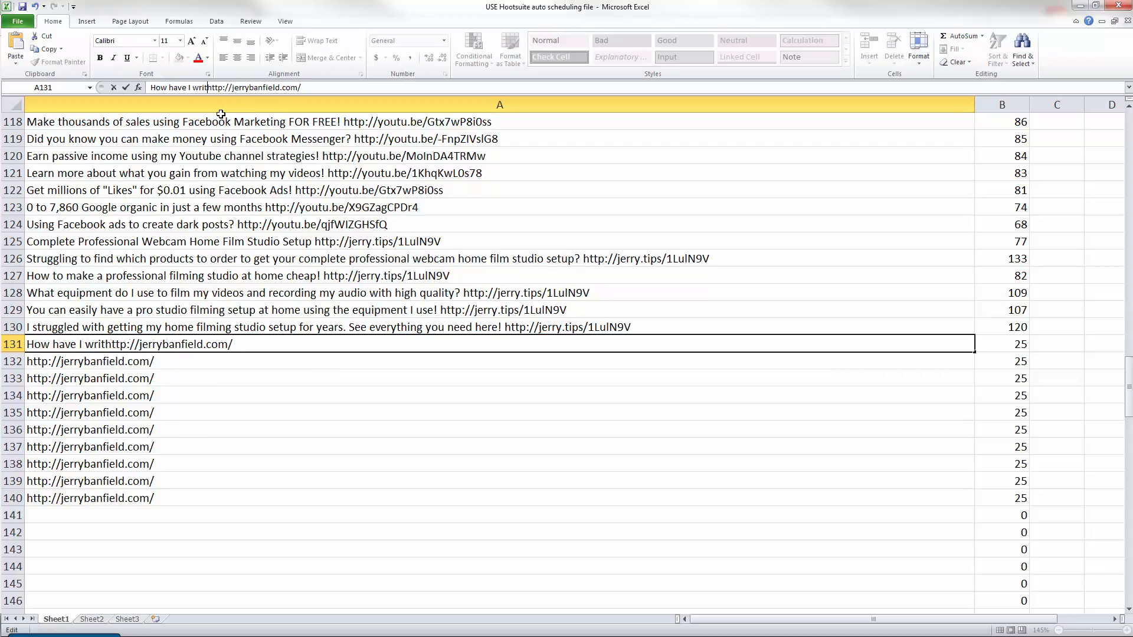
{"action": "type", "text": "so many "}
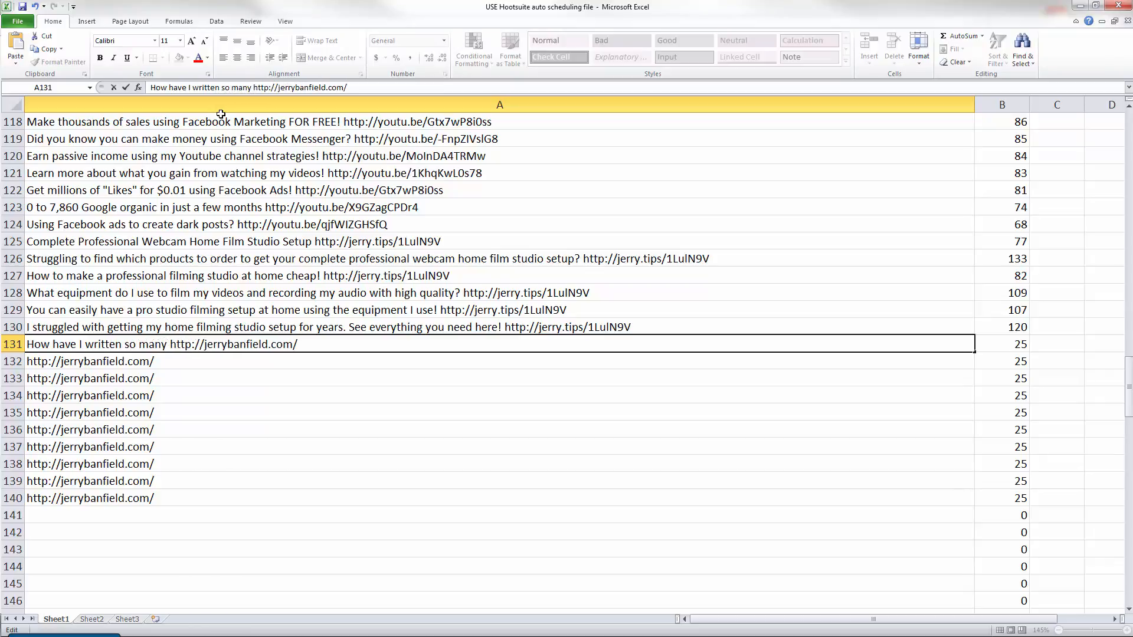
{"action": "type", "text": "blog posts in "}
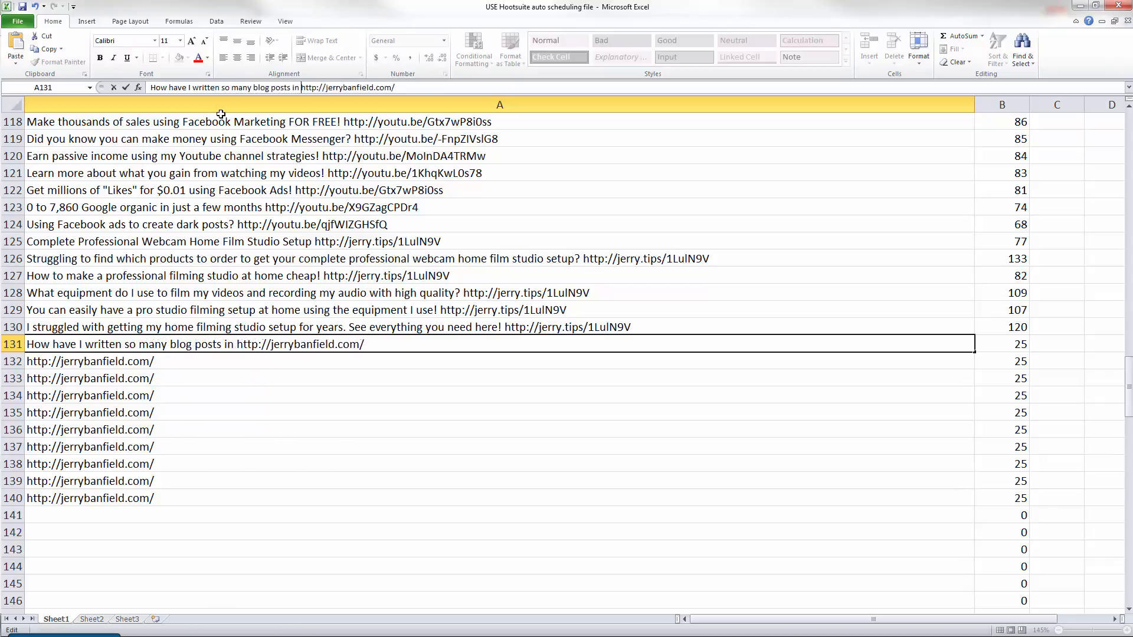
{"action": "type", "text": "such a short period of time on"}
{"action": "key", "text": "End"}
{"action": "type", "text": "?"}
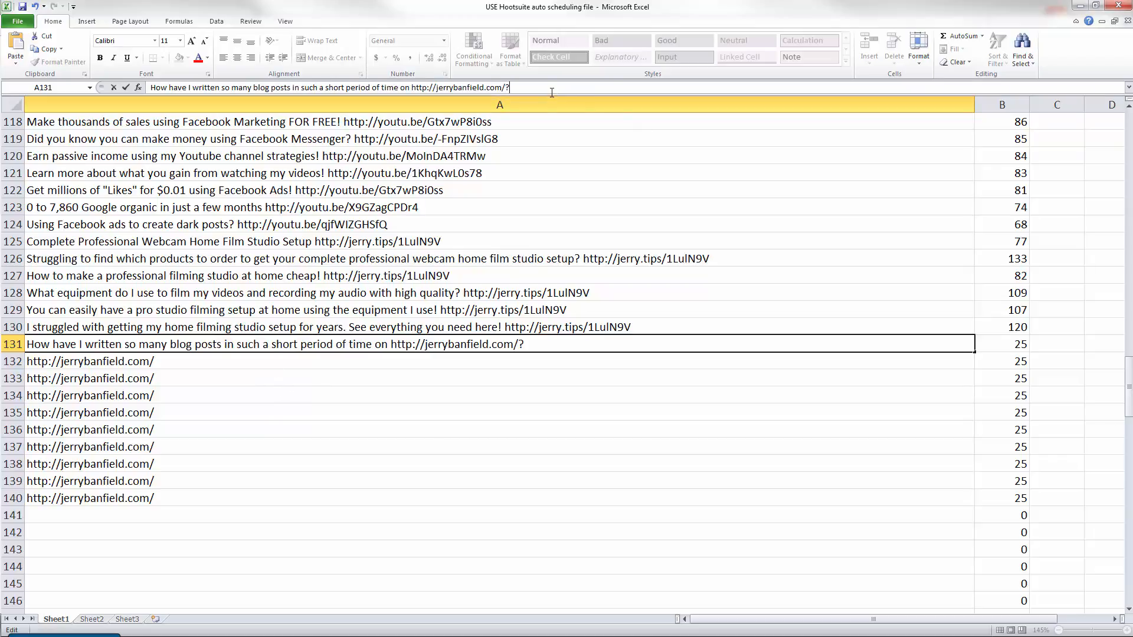
{"action": "key", "text": "Return"}
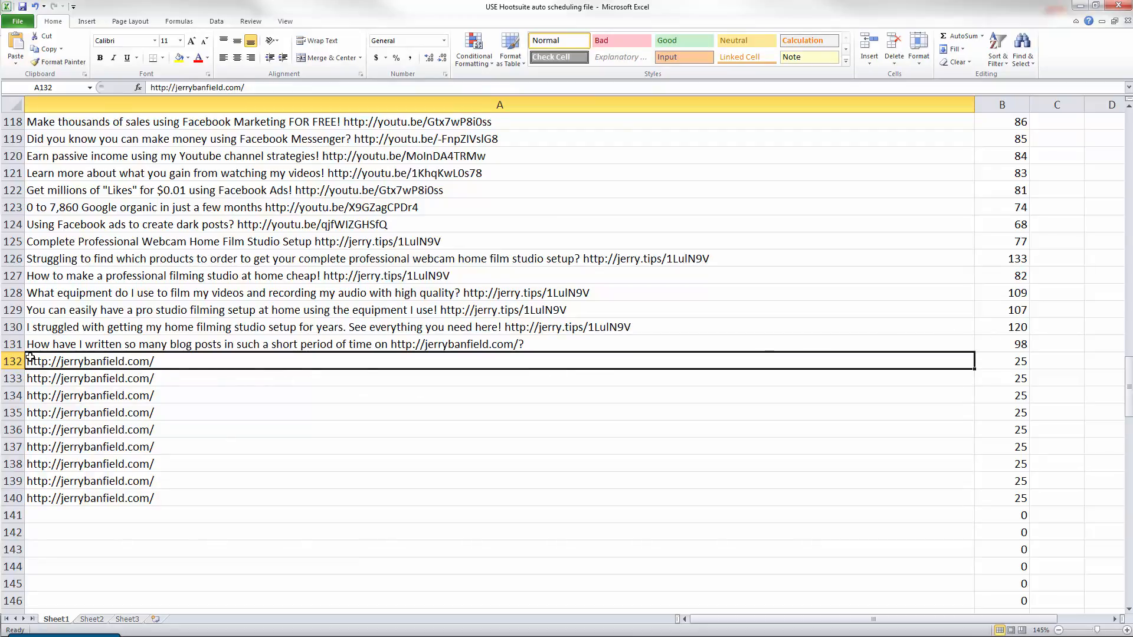
{"action": "left_click", "coordinate": [150, 87]}
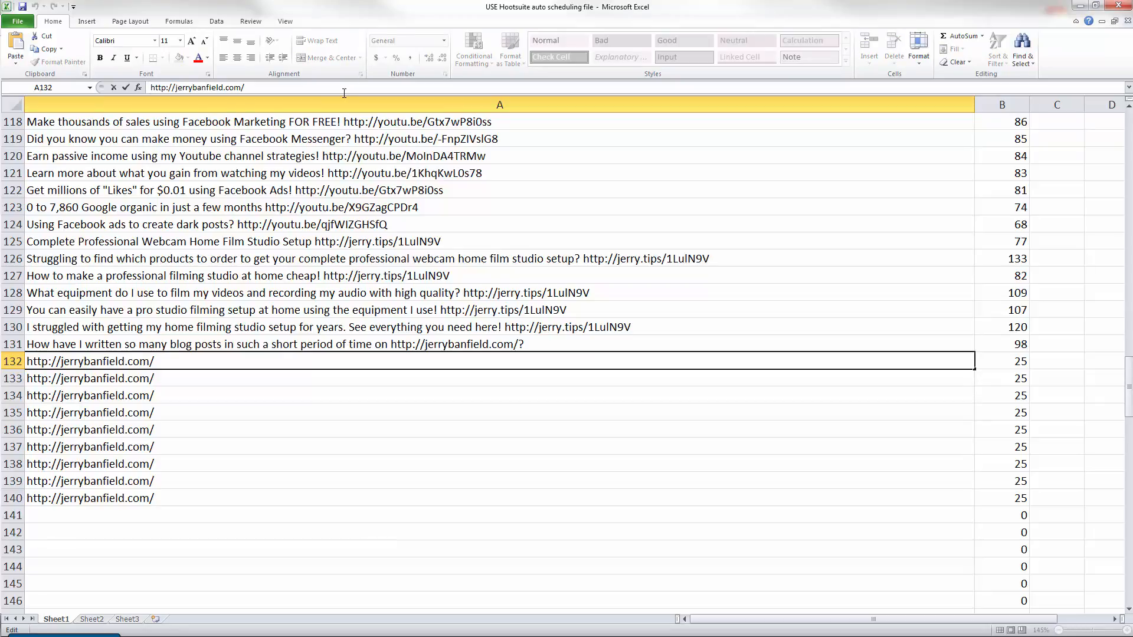
{"action": "type", "text": "Have you been to"}
{"action": "key", "text": "End"}
{"action": "type", "text": "?"}
{"action": "key", "text": "Return"}
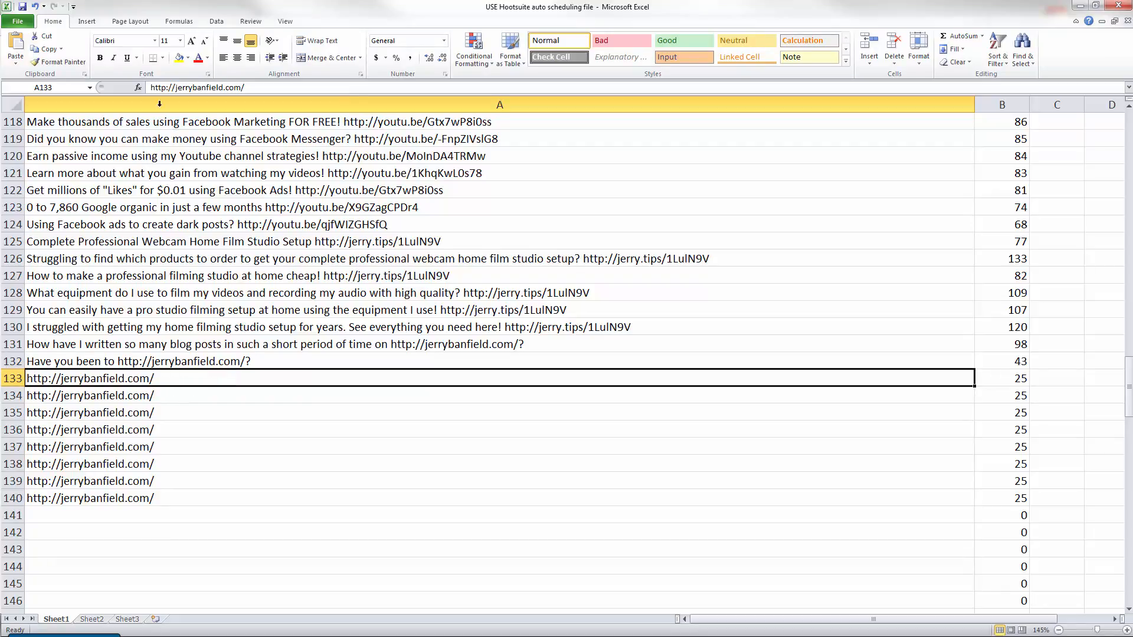
- Add the text "You will not believe how cool my website is!" before the address in A133
{"action": "left_click", "coordinate": [184, 88]}
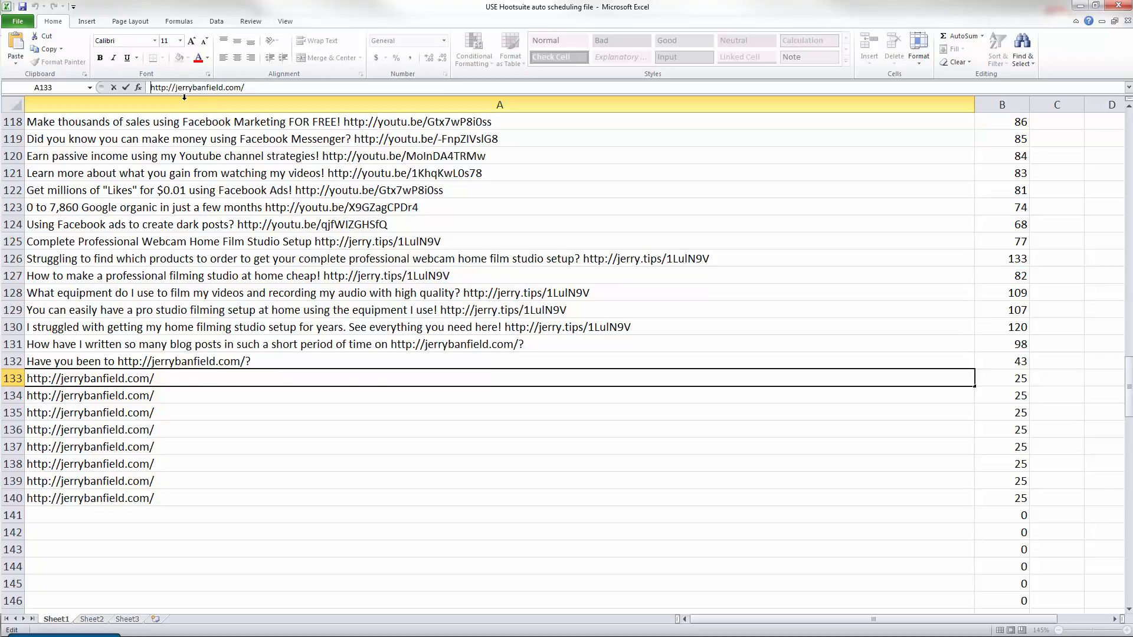
{"action": "type", "text": "You will not believe how cool my website is!"}
{"action": "key", "text": "Return"}
- Prefix the address in A134 with "What do you think of my updated website format?" and A135 with "Get hundreds of free articles about Facebook ads at"
{"action": "left_click", "coordinate": [152, 88]}
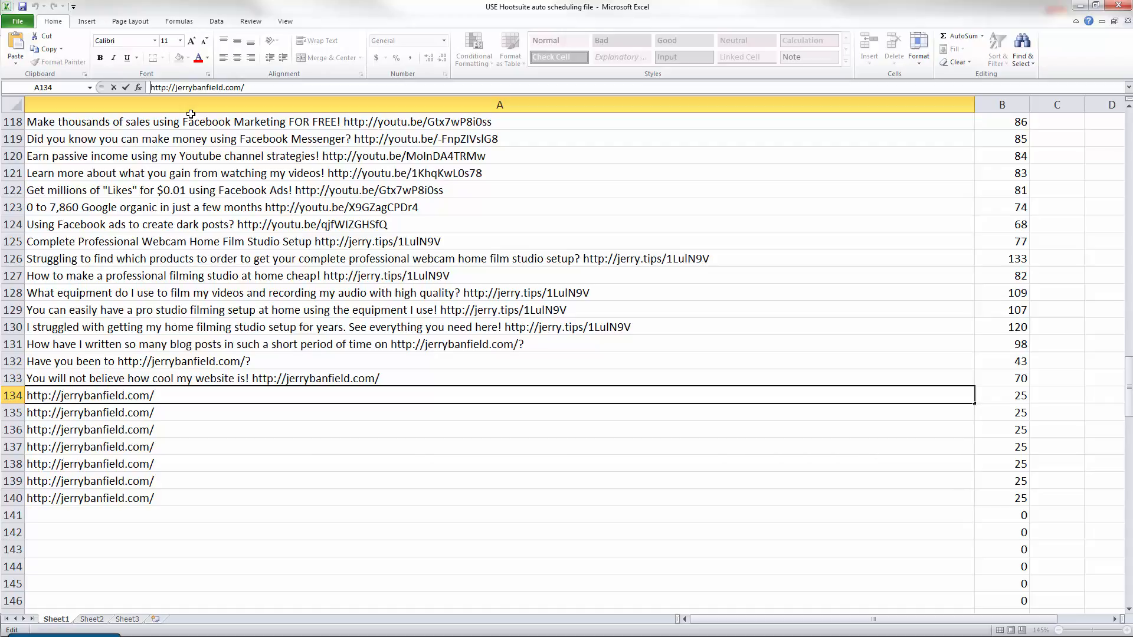
{"action": "type", "text": "What do you think of my updated website format?"}
{"action": "key", "text": "Return"}
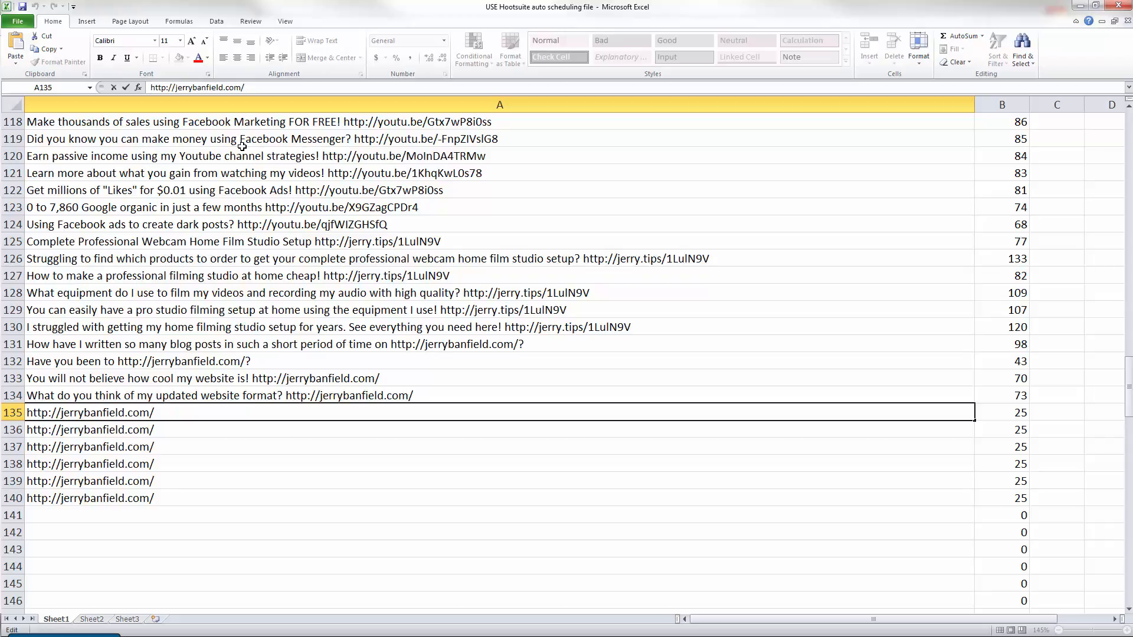
{"action": "type", "text": "Get hundreds of free articles about Facebook ads at"}
{"action": "key", "text": "Return"}
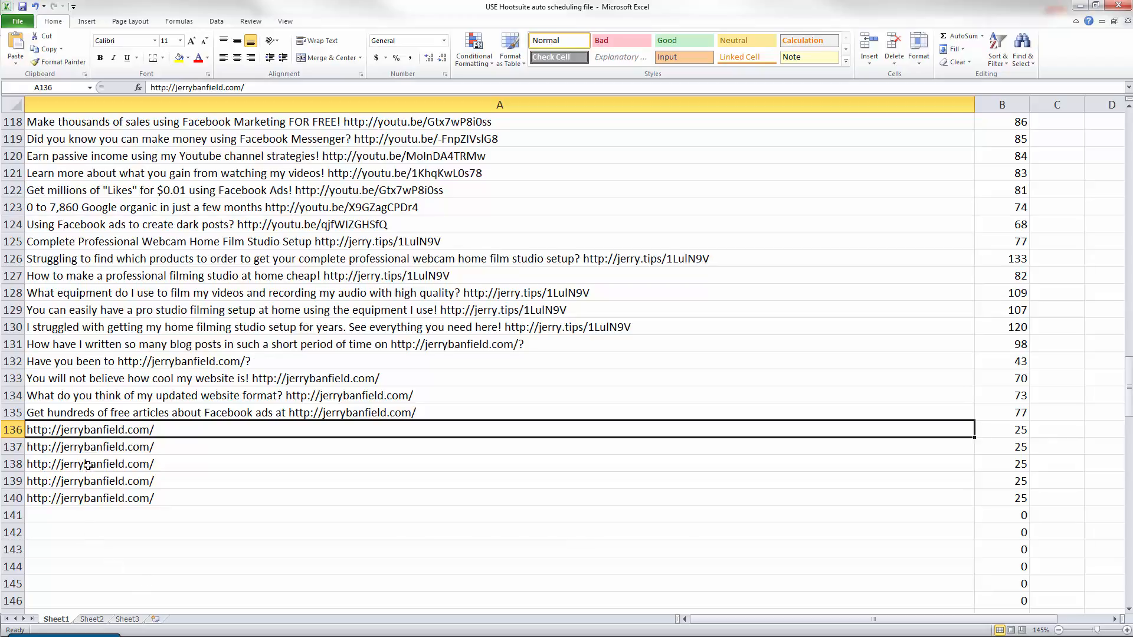
{"action": "left_click", "coordinate": [152, 86]}
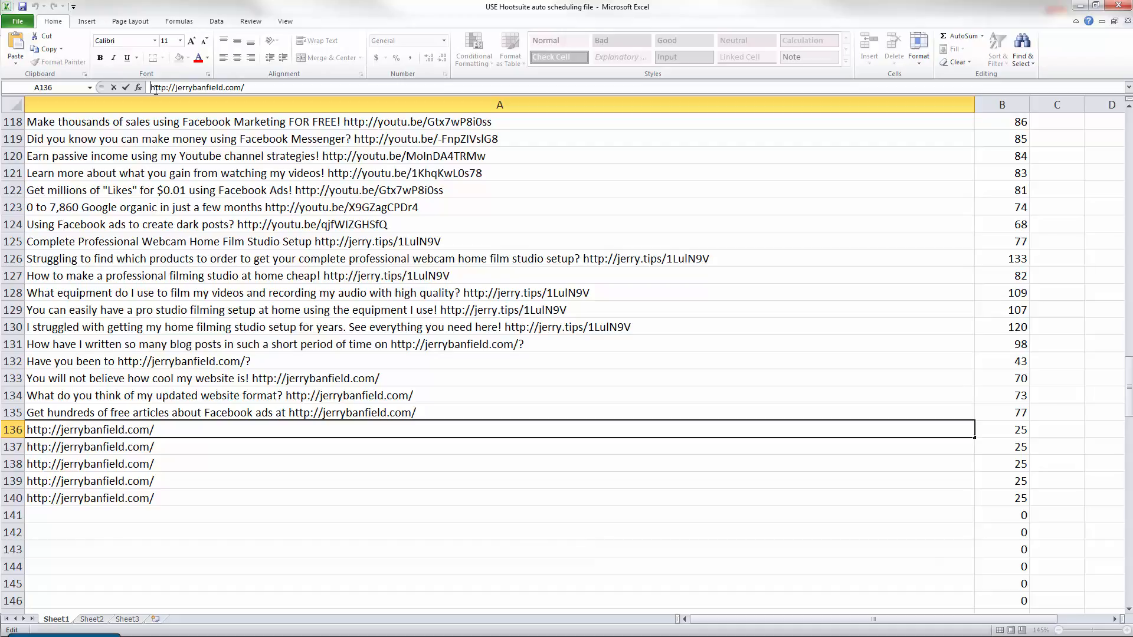
{"action": "type", "text": "You will not believe how helpful http://jerrybanfield.com/ is for sharing free tips on making money online!"}
{"action": "key", "text": "Return"}
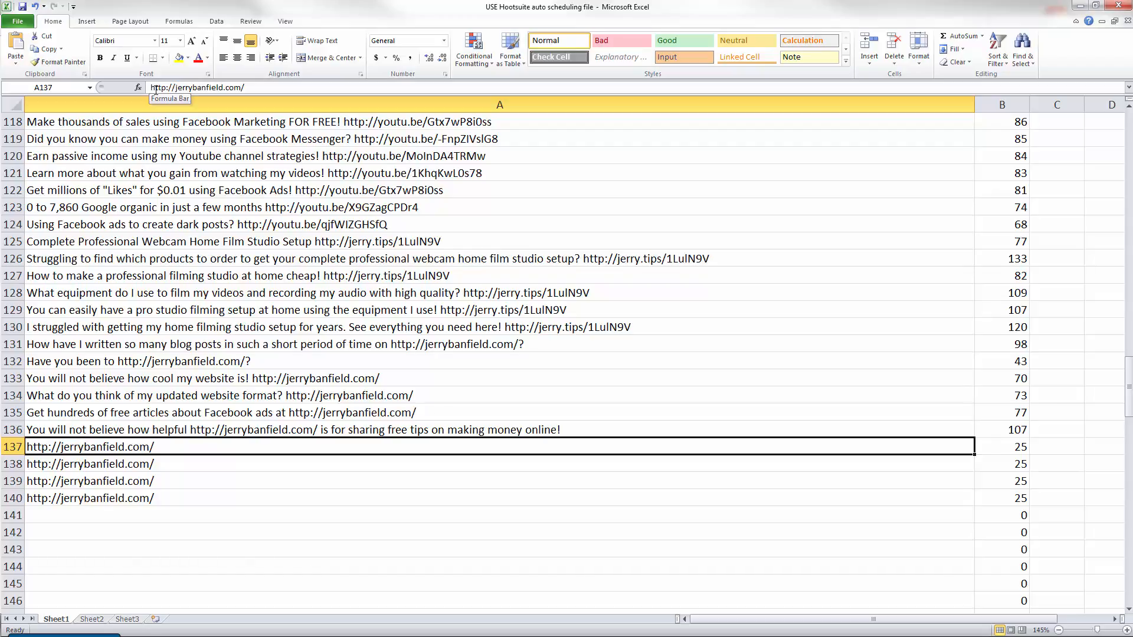
{"action": "left_click", "coordinate": [152, 88]}
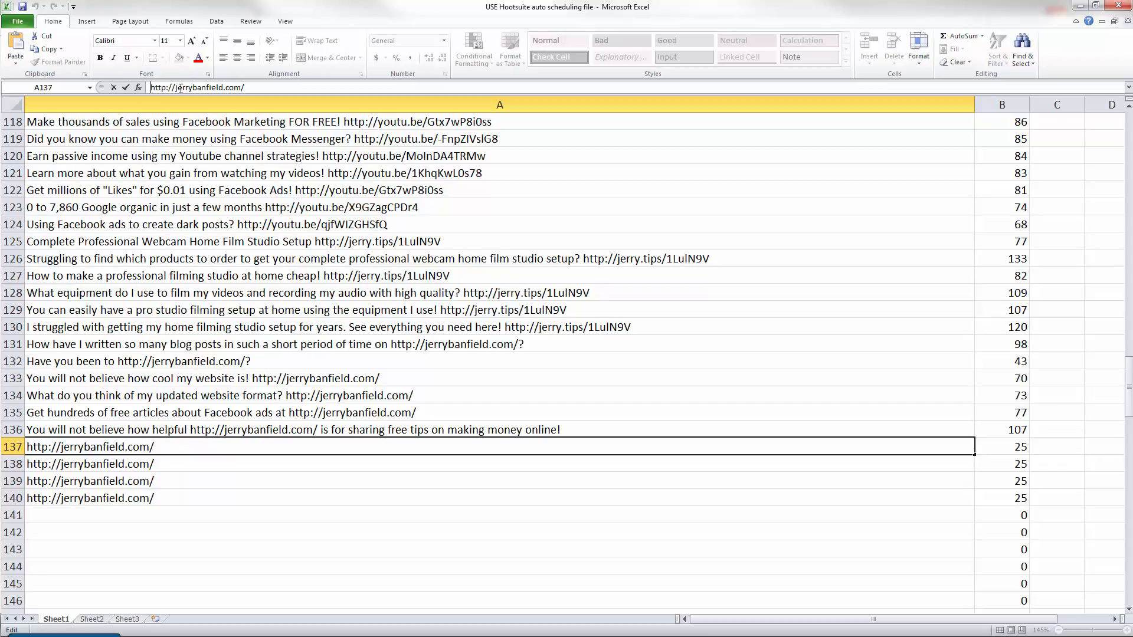
{"action": "left_click", "coordinate": [331, 312]}
{"action": "scroll", "coordinate": [340, 331], "scroll_direction": "up", "scroll_amount": 17}
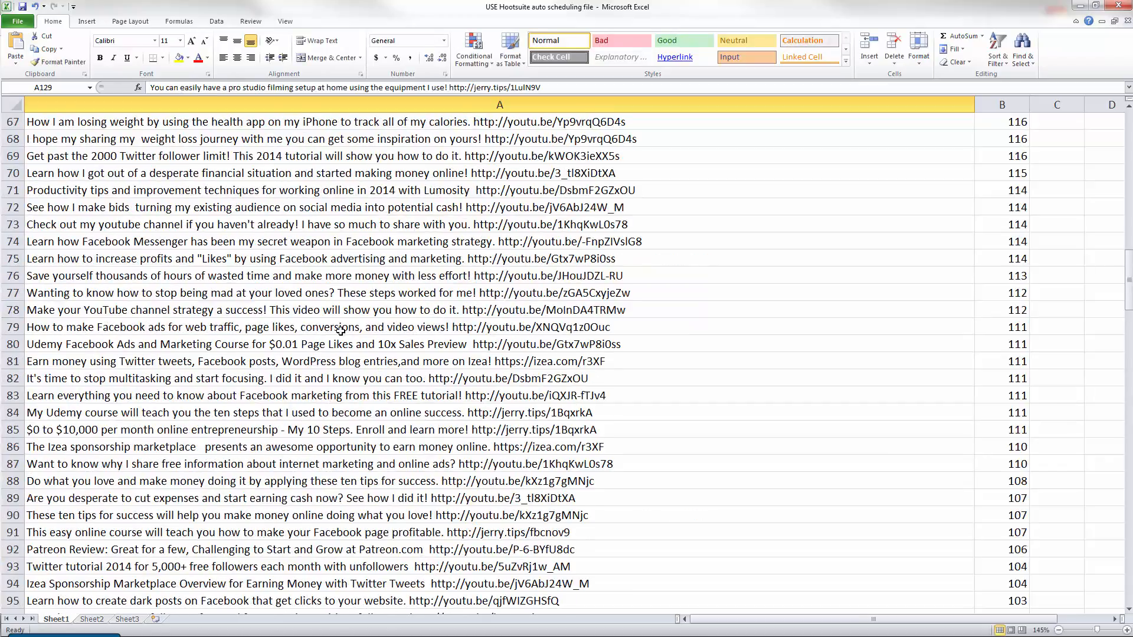
{"action": "scroll", "coordinate": [341, 331], "scroll_direction": "down", "scroll_amount": 19}
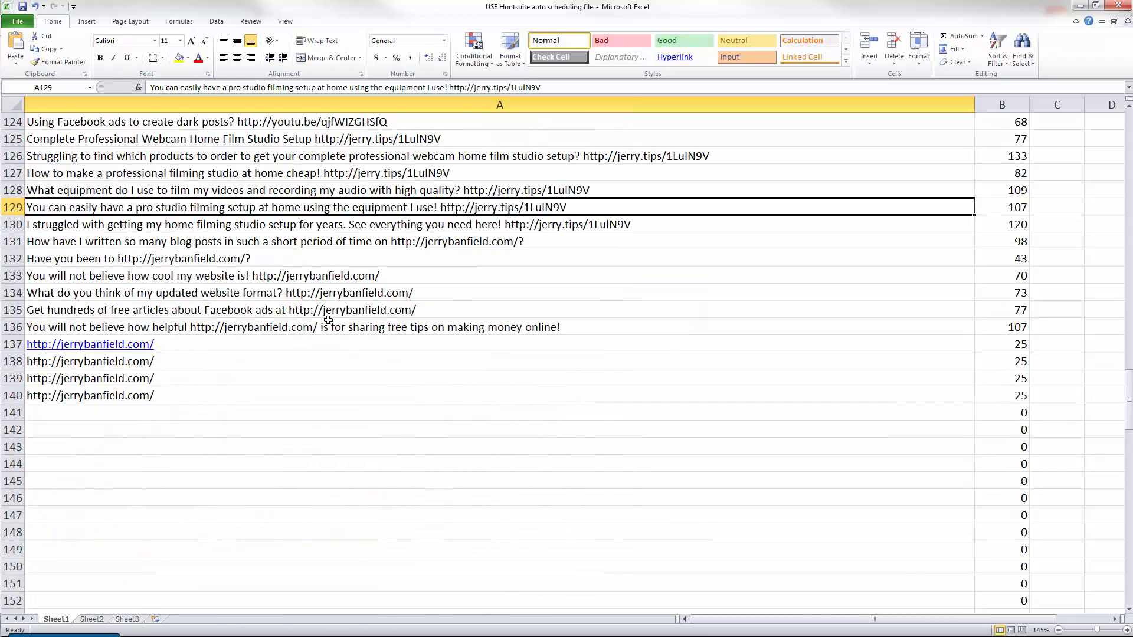
{"action": "left_click", "coordinate": [188, 349]}
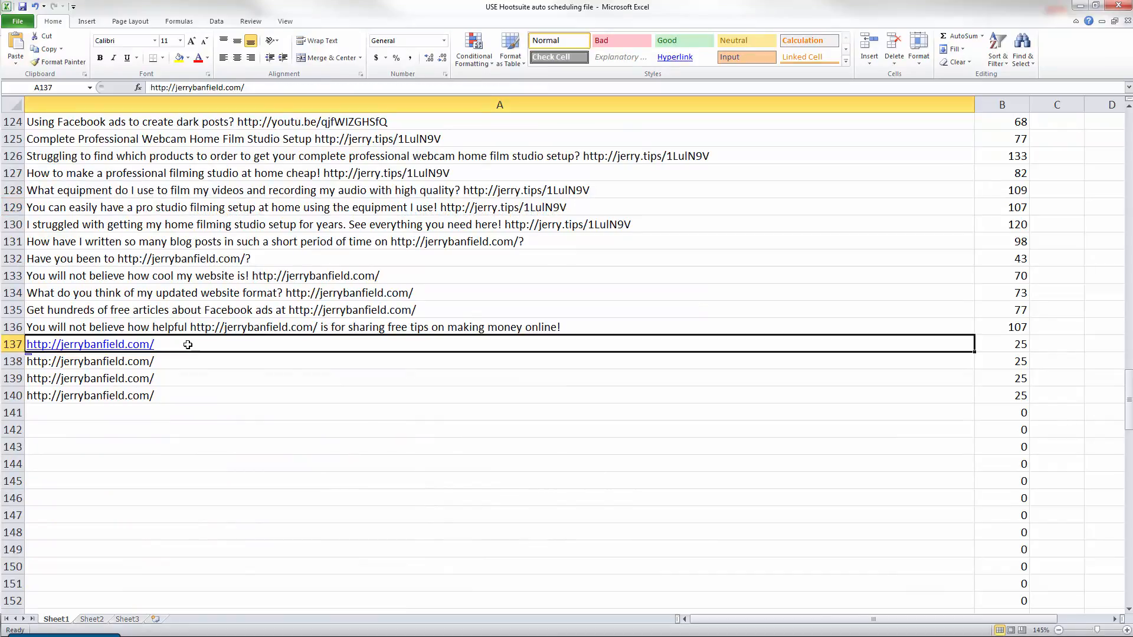
{"action": "left_click", "coordinate": [154, 89]}
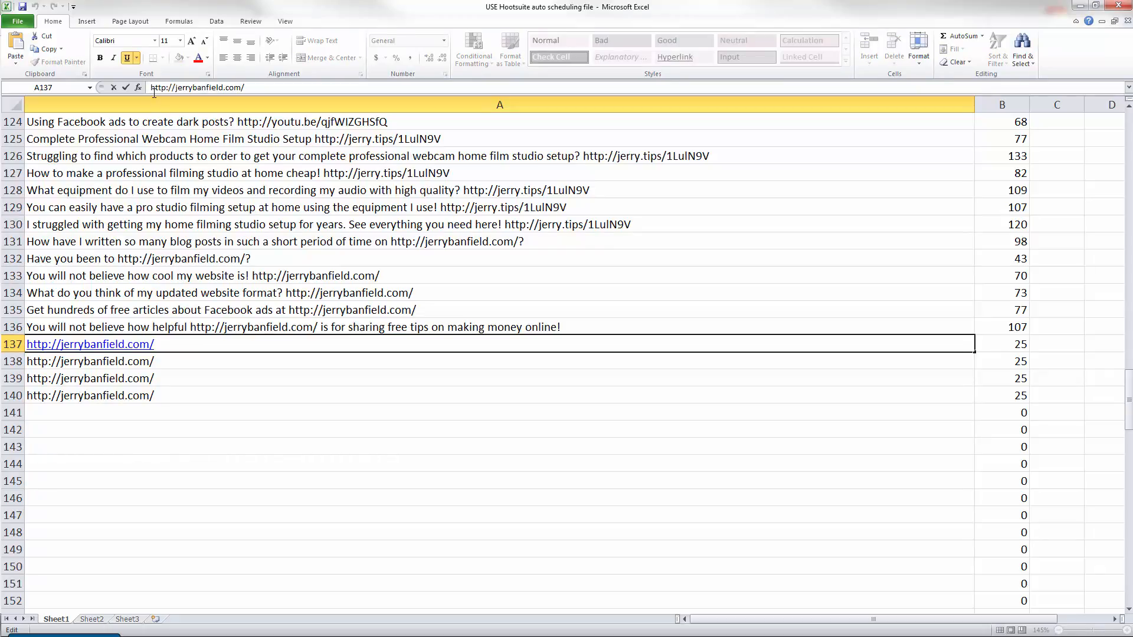
- Clear the unused home page addresses from cells A137:A140 below the last finished post
{"action": "left_click", "coordinate": [209, 382]}
{"action": "left_click_drag", "start_coordinate": [204, 394], "coordinate": [191, 346]}
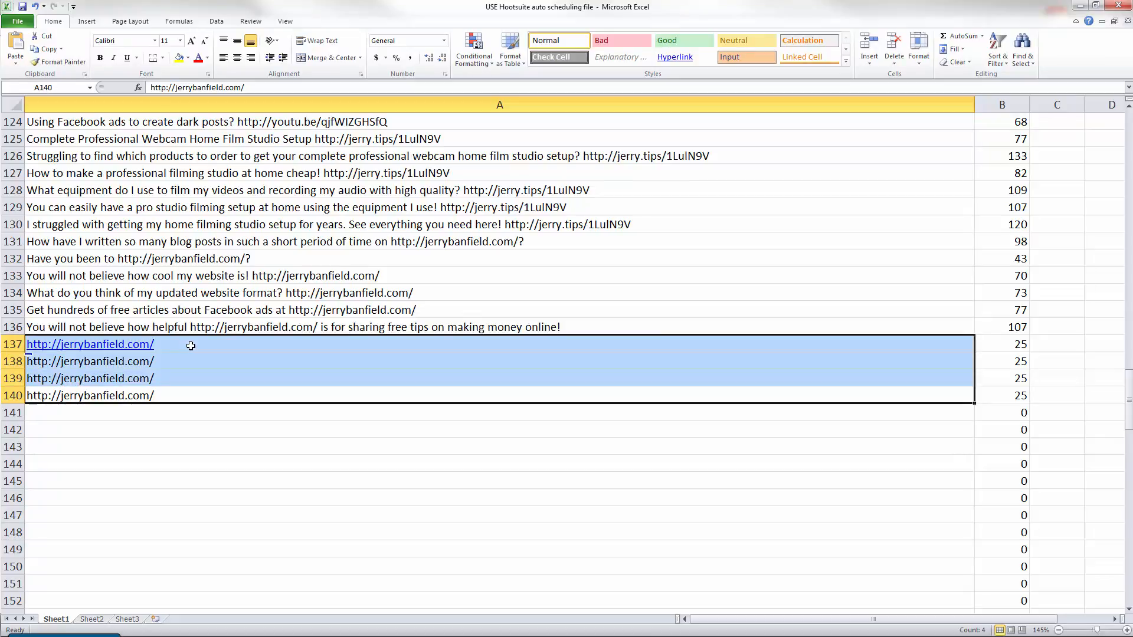
{"action": "key", "text": "Delete"}
{"action": "left_click", "coordinate": [219, 327]}
{"action": "left_click", "coordinate": [197, 258]}
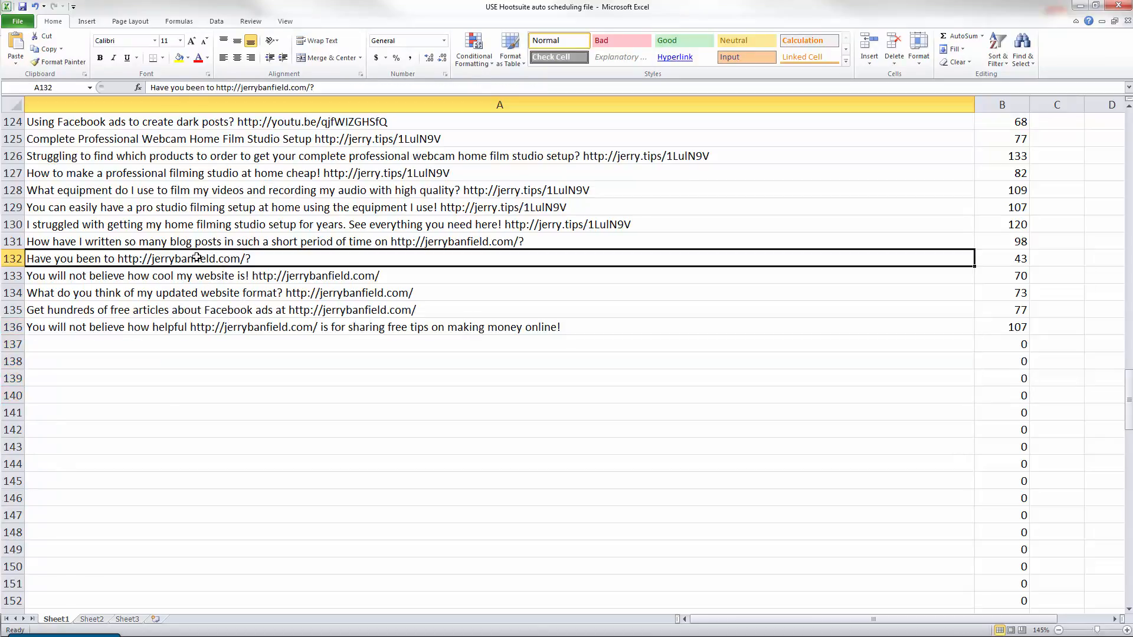
{"action": "left_click", "coordinate": [185, 326]}
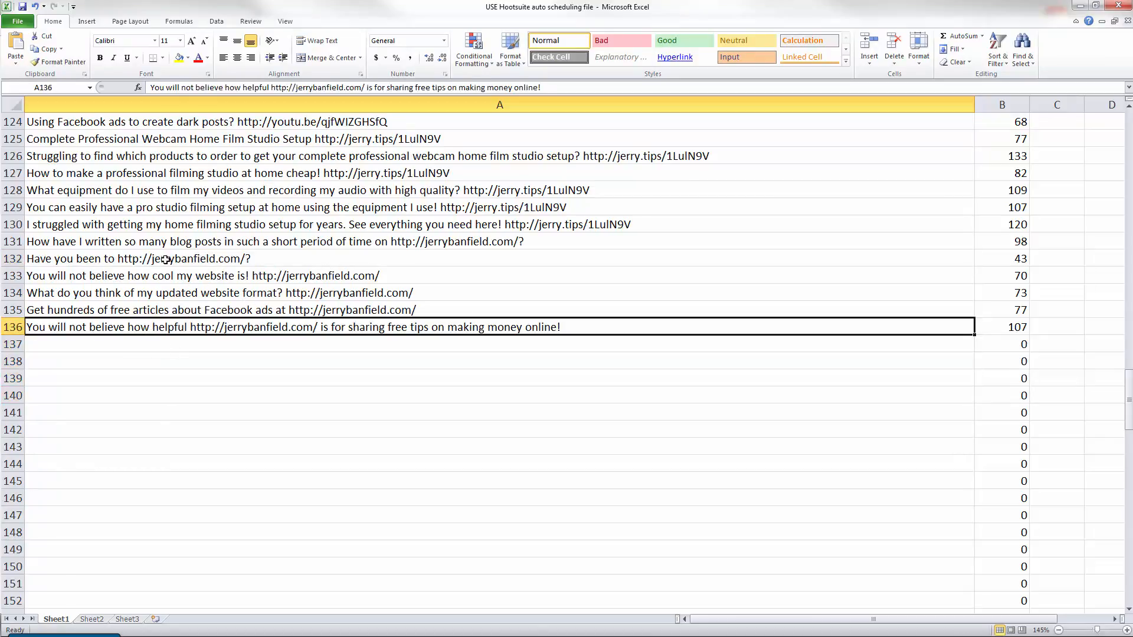
{"action": "left_click", "coordinate": [201, 254]}
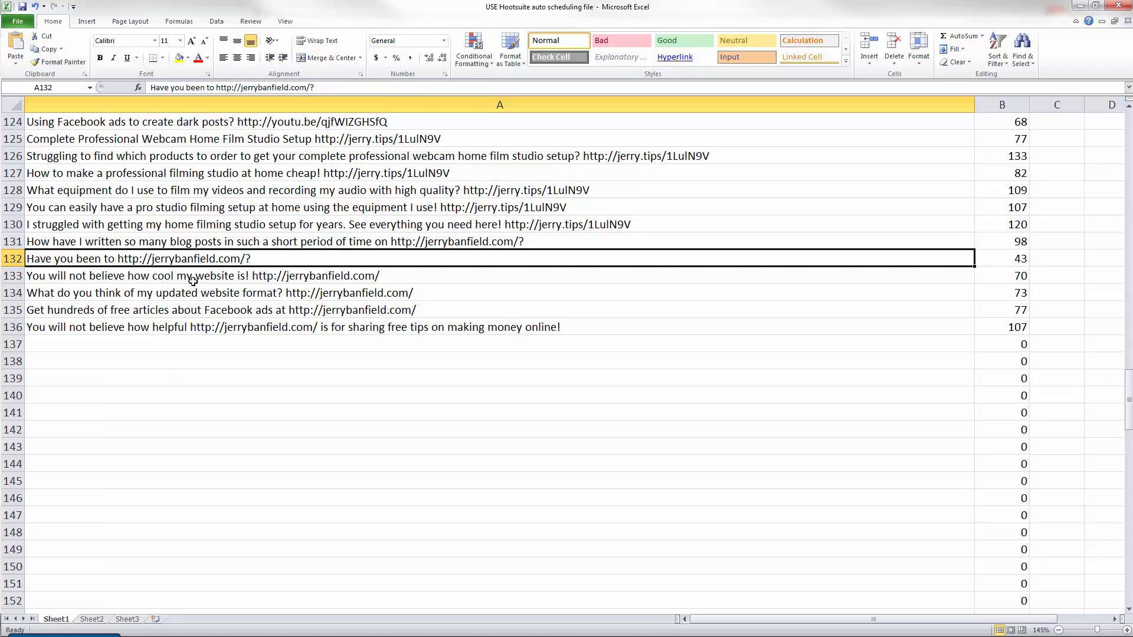
- Select cell A137, switch to the browser and open the article "Frustrated? What To Do To Live In The Moment" from the website's newest posts
{"action": "left_click", "coordinate": [69, 341]}
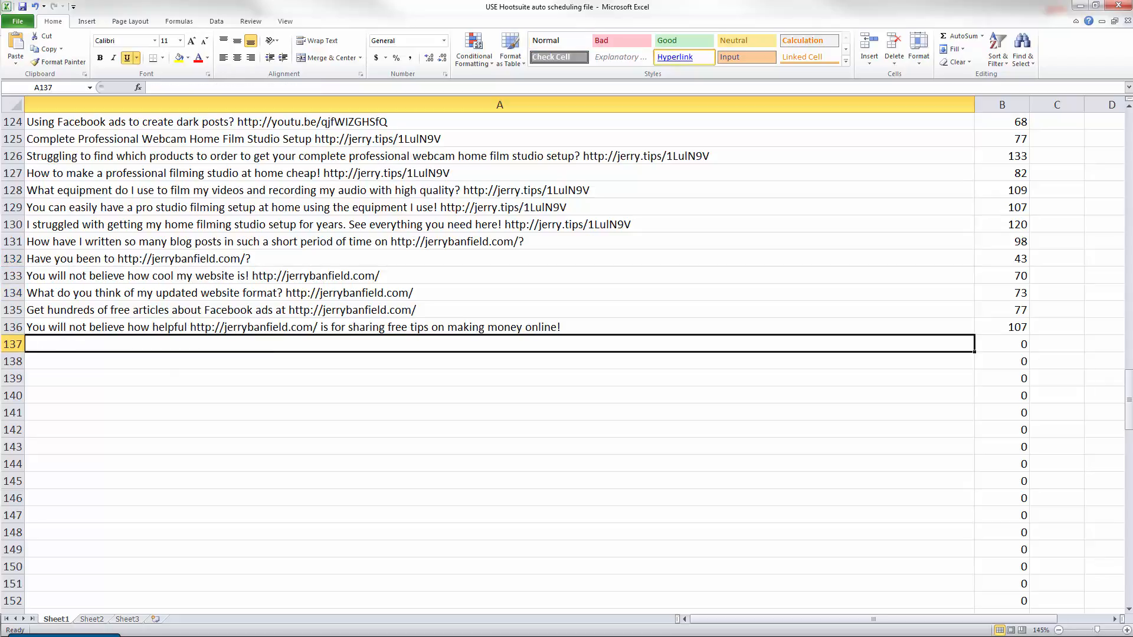
{"action": "key", "text": "alt+Tab"}
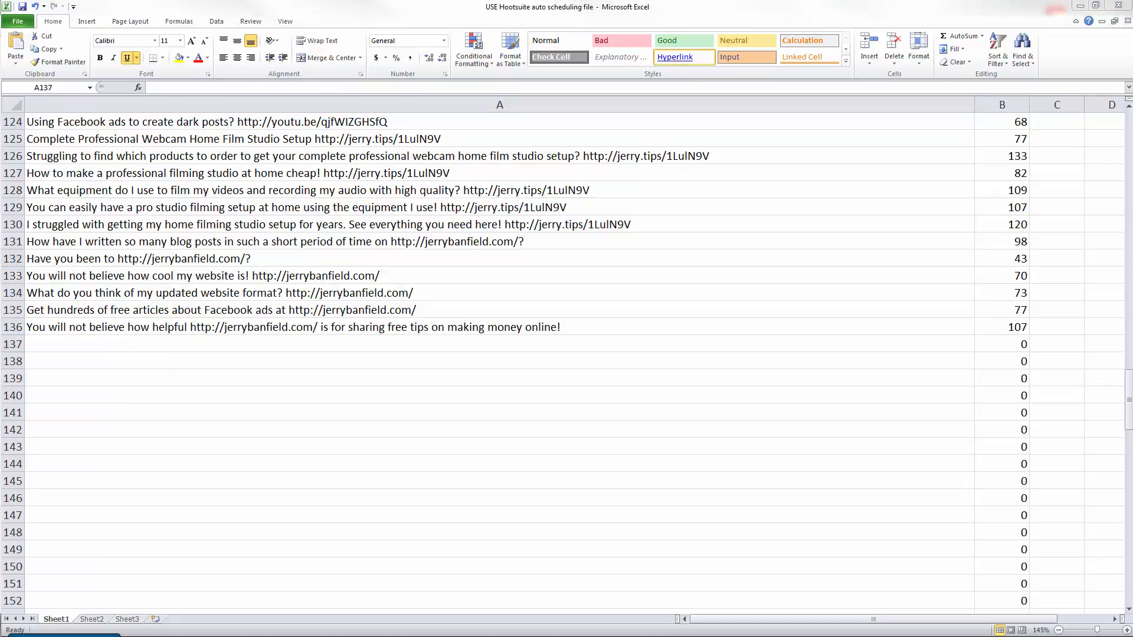
{"action": "left_click_drag", "start_coordinate": [2, 6], "coordinate": [145, 1]}
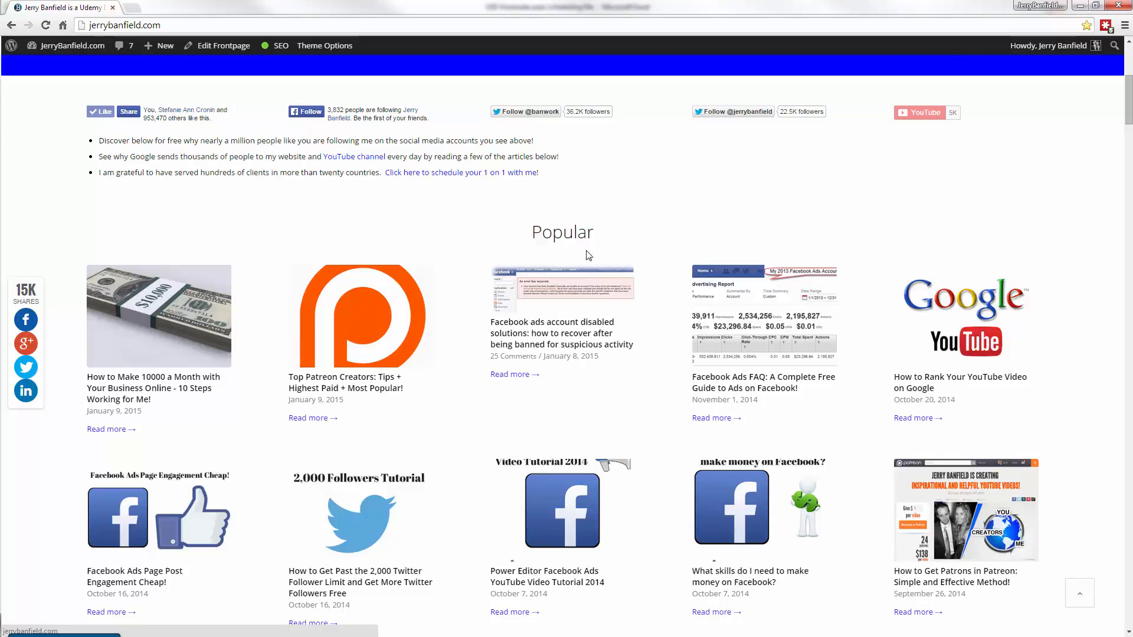
{"action": "scroll", "coordinate": [590, 254], "scroll_direction": "down", "scroll_amount": 3}
{"action": "scroll", "coordinate": [596, 289], "scroll_direction": "down", "scroll_amount": 1}
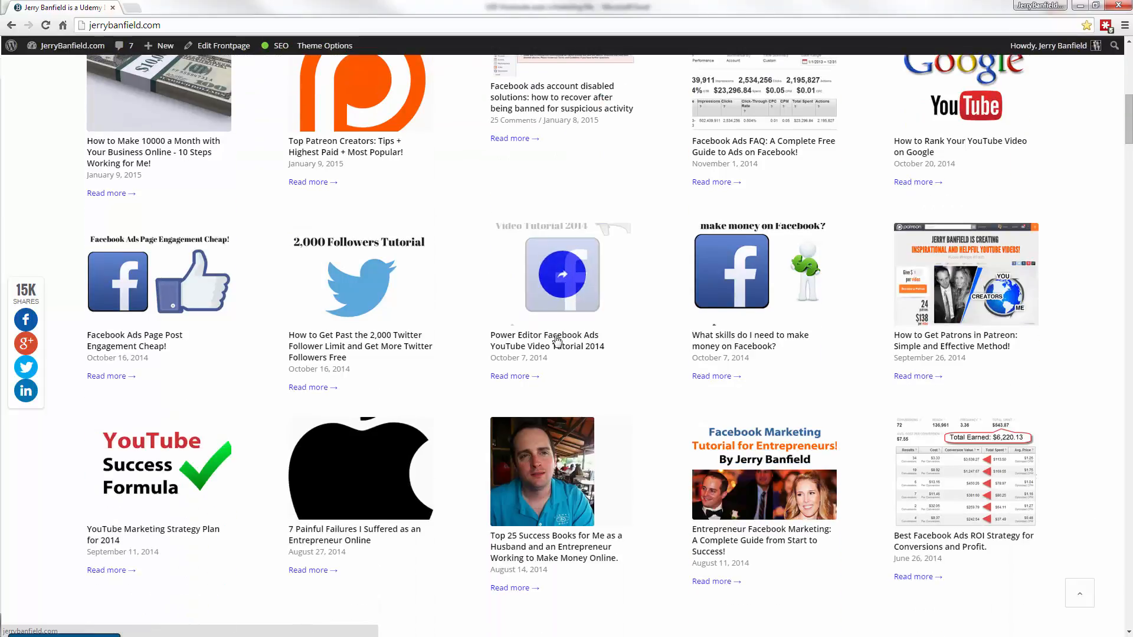
{"action": "scroll", "coordinate": [561, 283], "scroll_direction": "down", "scroll_amount": 6}
{"action": "scroll", "coordinate": [570, 321], "scroll_direction": "down", "scroll_amount": 1}
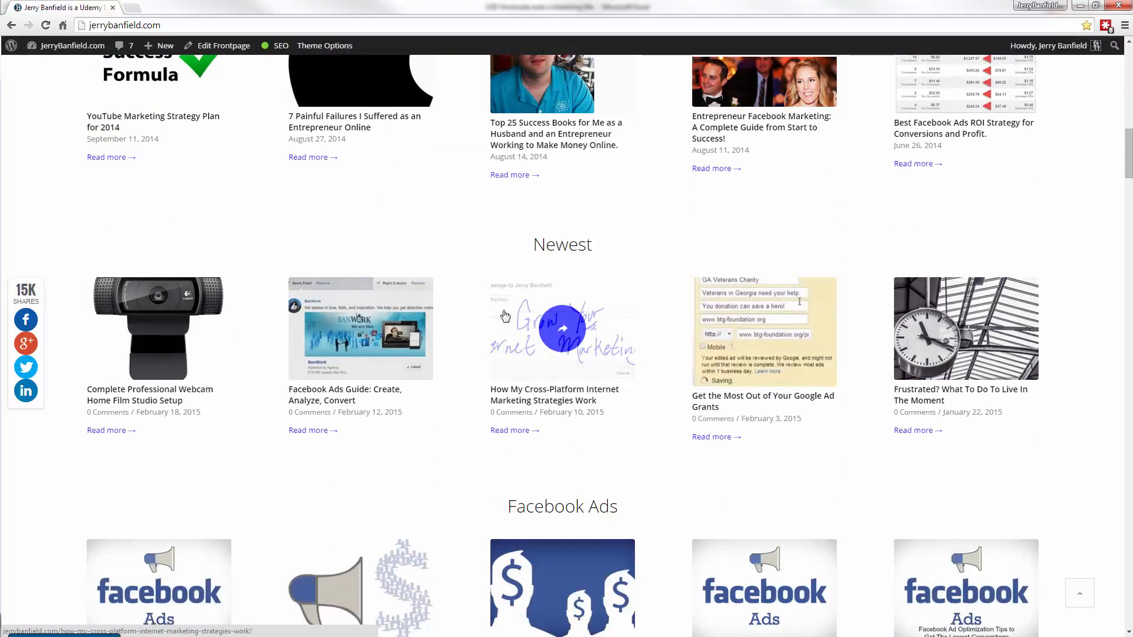
{"action": "scroll", "coordinate": [499, 307], "scroll_direction": "down", "scroll_amount": 1}
{"action": "scroll", "coordinate": [920, 260], "scroll_direction": "up", "scroll_amount": 1}
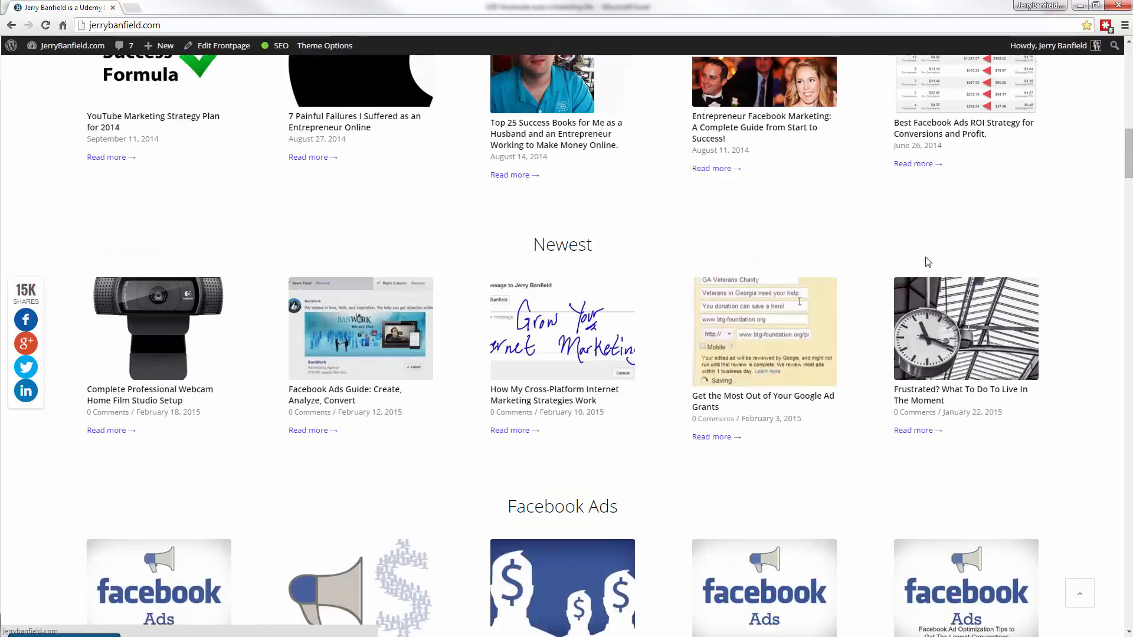
{"action": "left_click", "coordinate": [954, 344]}
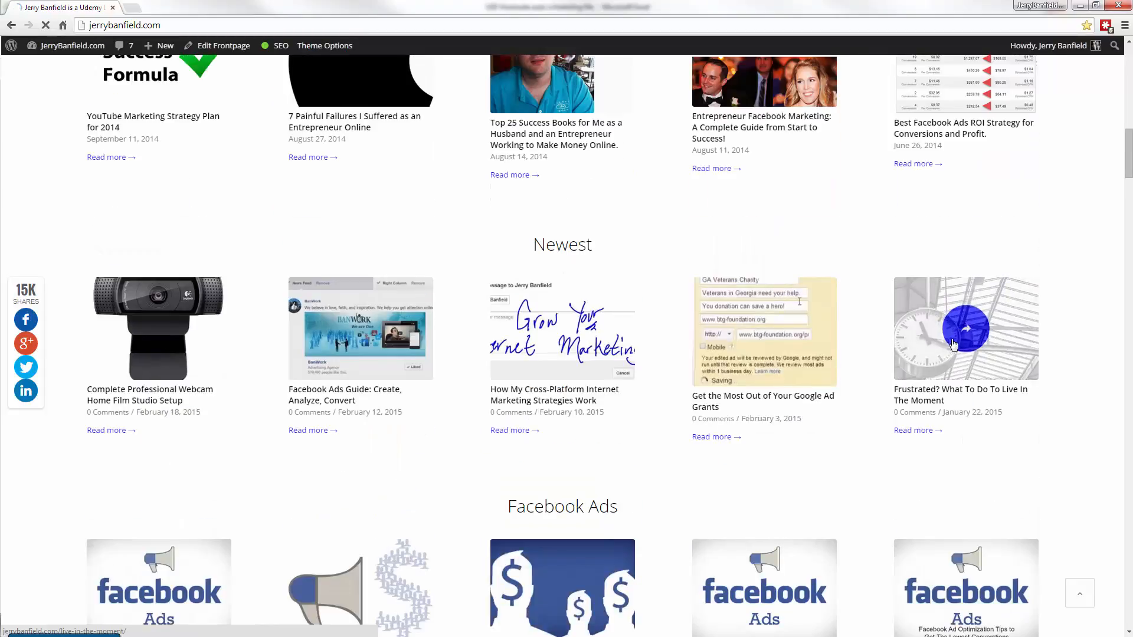
- Shorten the live-in-the-moment article's address with Bitly, copy the short link, close Bitly and return to the workbook
{"action": "left_click", "coordinate": [195, 27]}
{"action": "key", "text": "ctrl+c"}
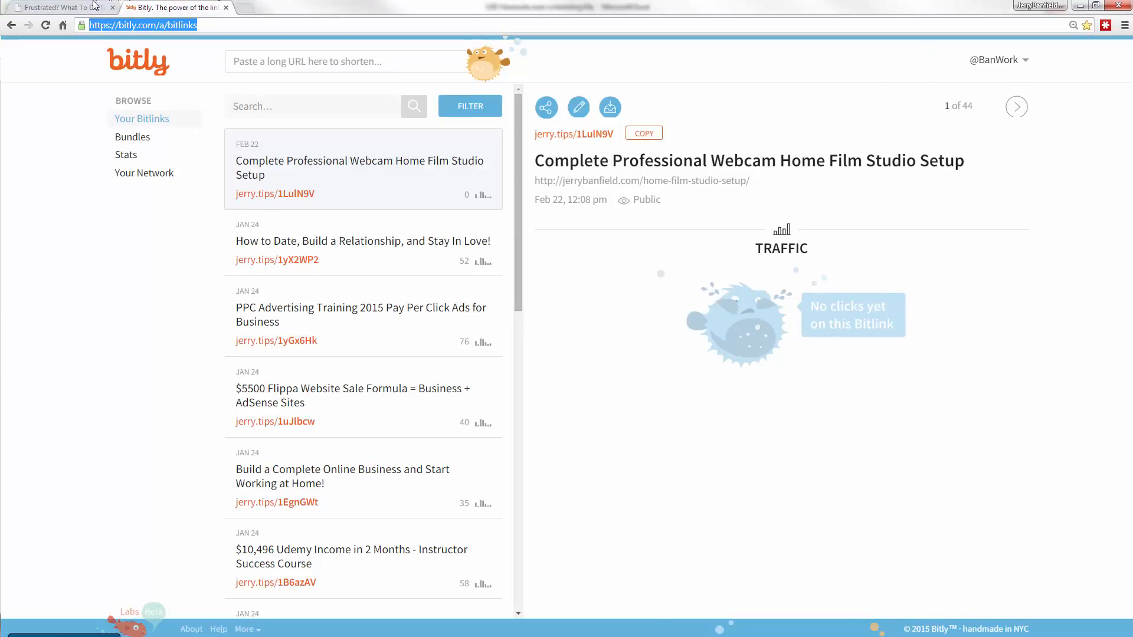
{"action": "key", "text": "ctrl+Tab"}
{"action": "key", "text": "ctrl+Tab"}
{"action": "left_click", "coordinate": [331, 61]}
{"action": "key", "text": "ctrl+v"}
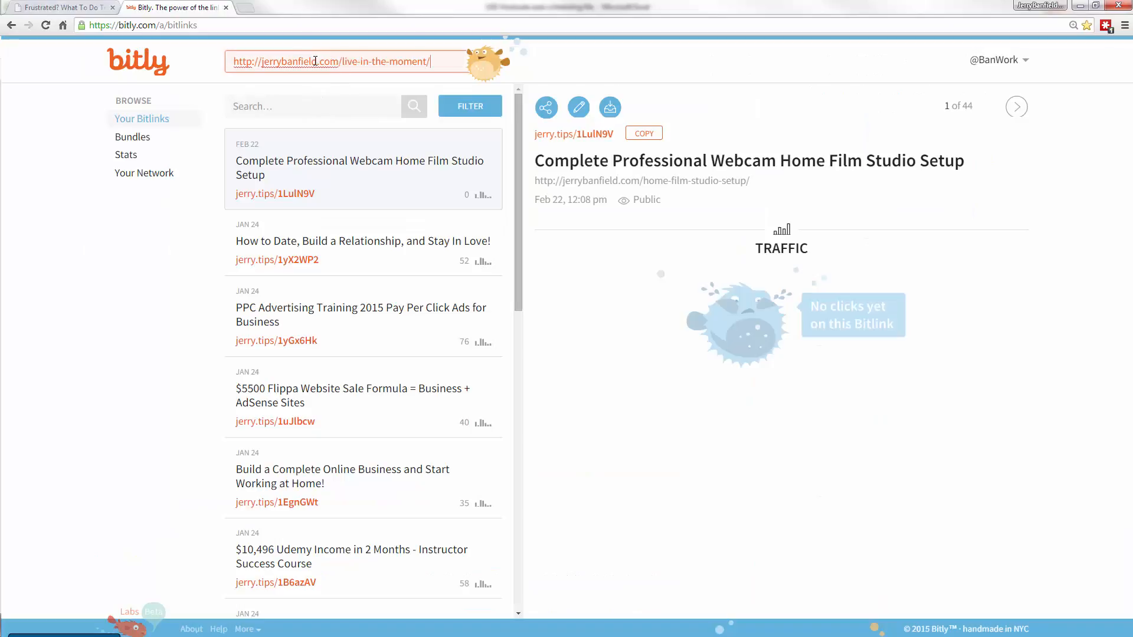
{"action": "left_click", "coordinate": [1025, 135]}
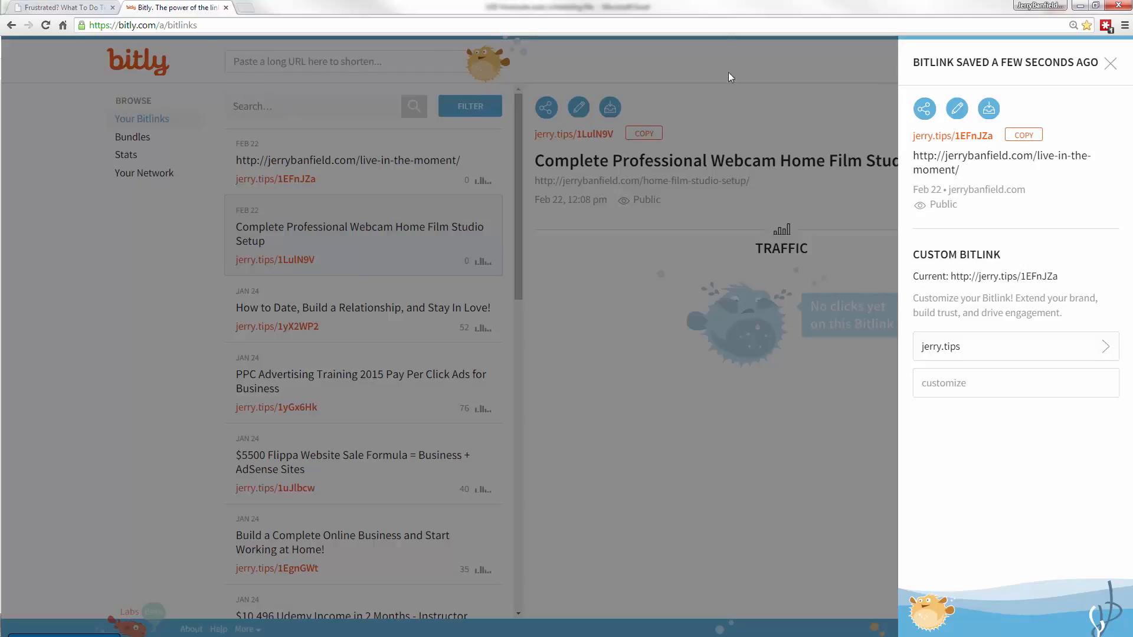
{"action": "left_click", "coordinate": [226, 8]}
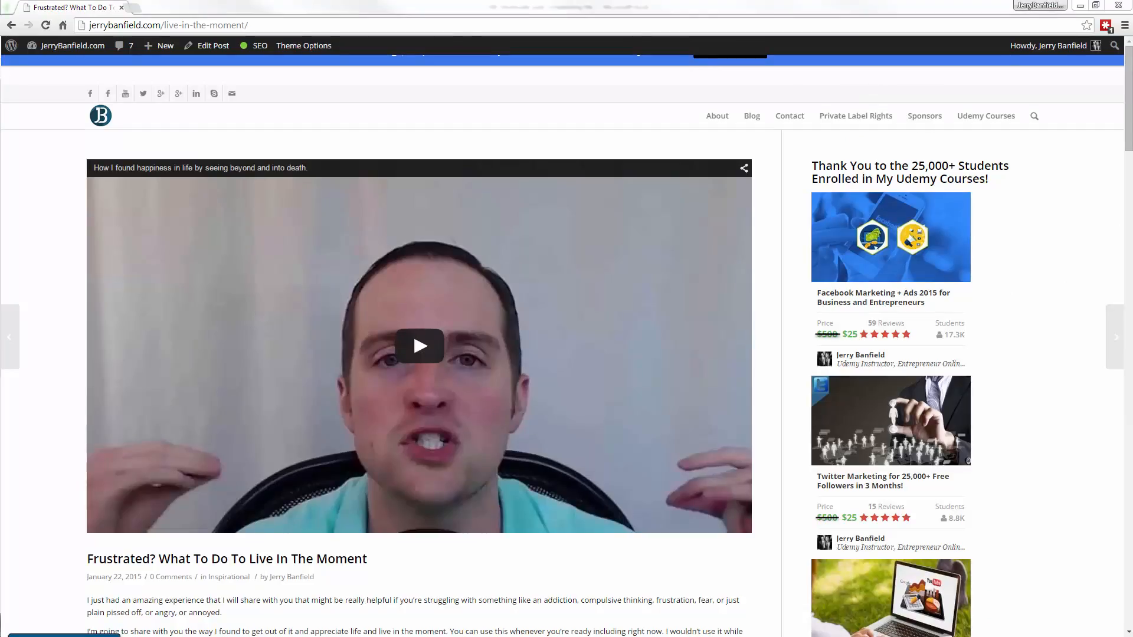
{"action": "left_click", "coordinate": [1080, 5]}
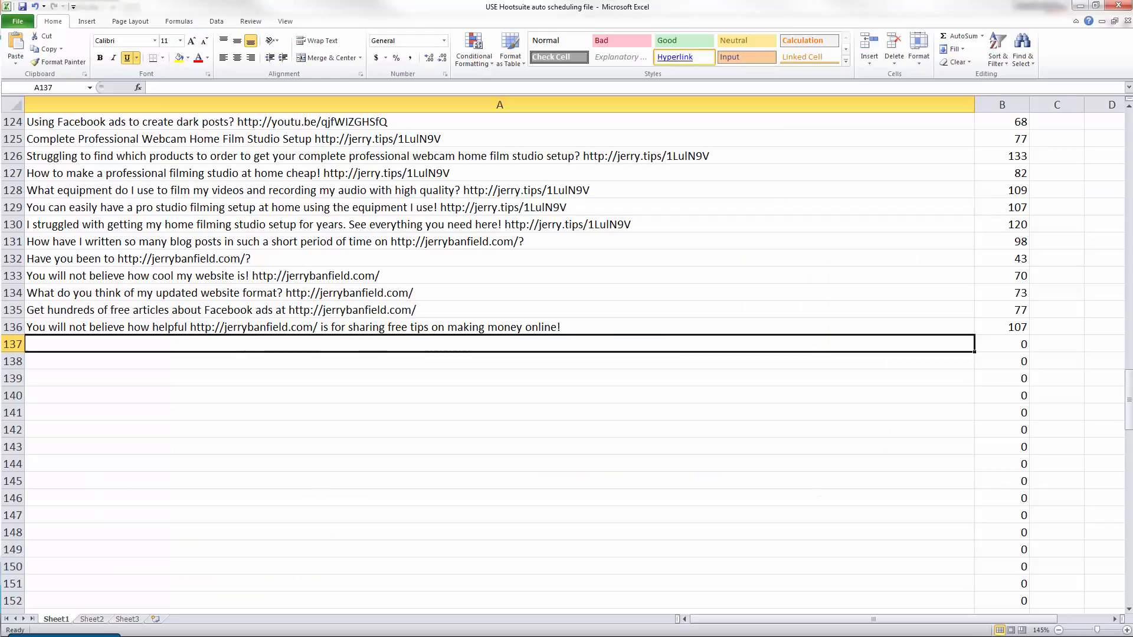
- Try to paste the copied short link into A137 without hyperlink formatting
{"action": "key", "text": "ctrl+v"}
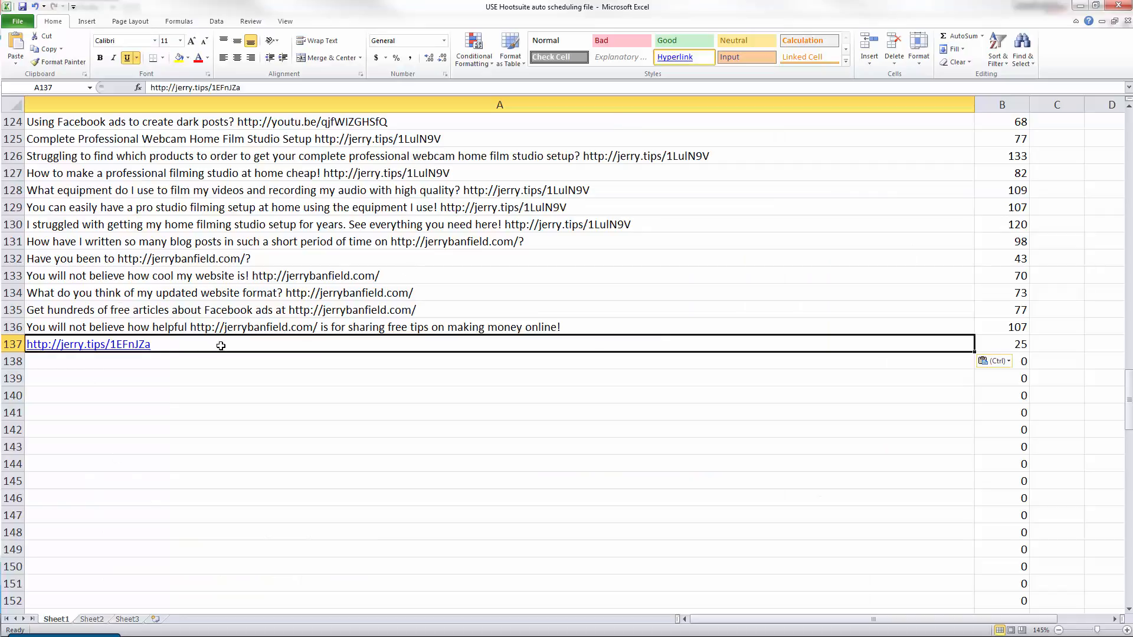
{"action": "key", "text": "ctrl+z"}
{"action": "right_click", "coordinate": [159, 346]}
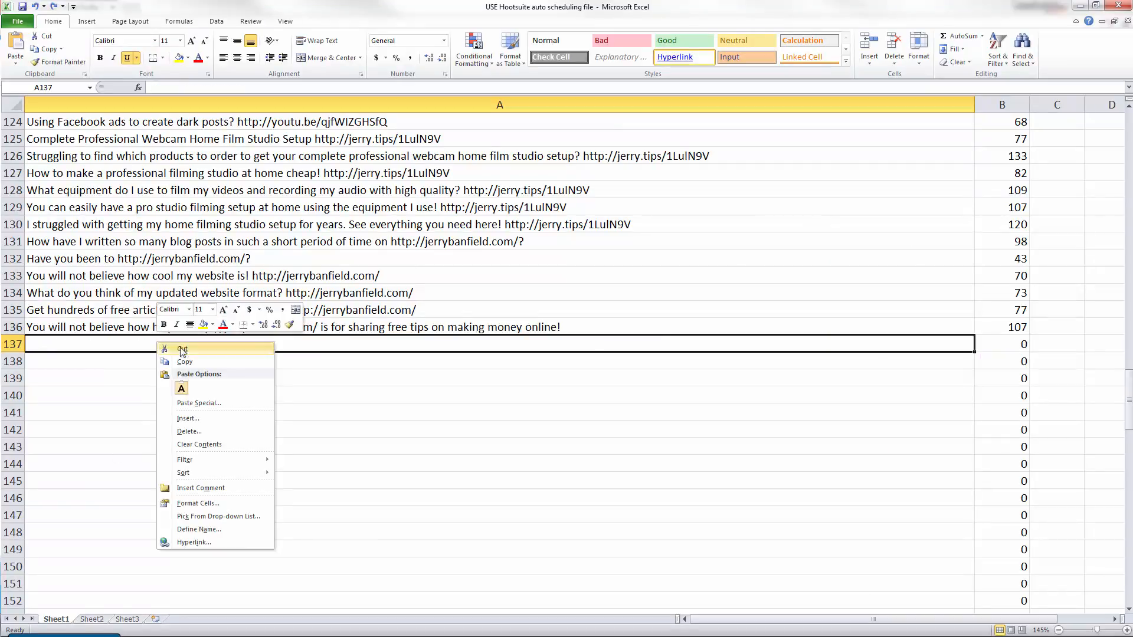
{"action": "left_click", "coordinate": [181, 391]}
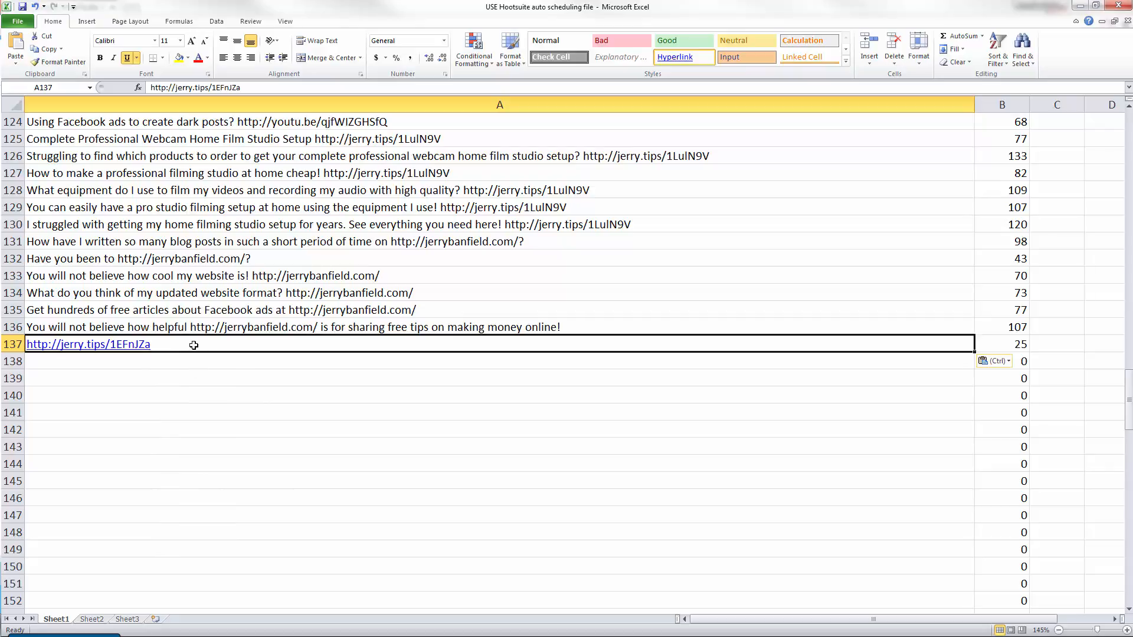
{"action": "key", "text": "ctrl+z"}
{"action": "right_click", "coordinate": [167, 345]}
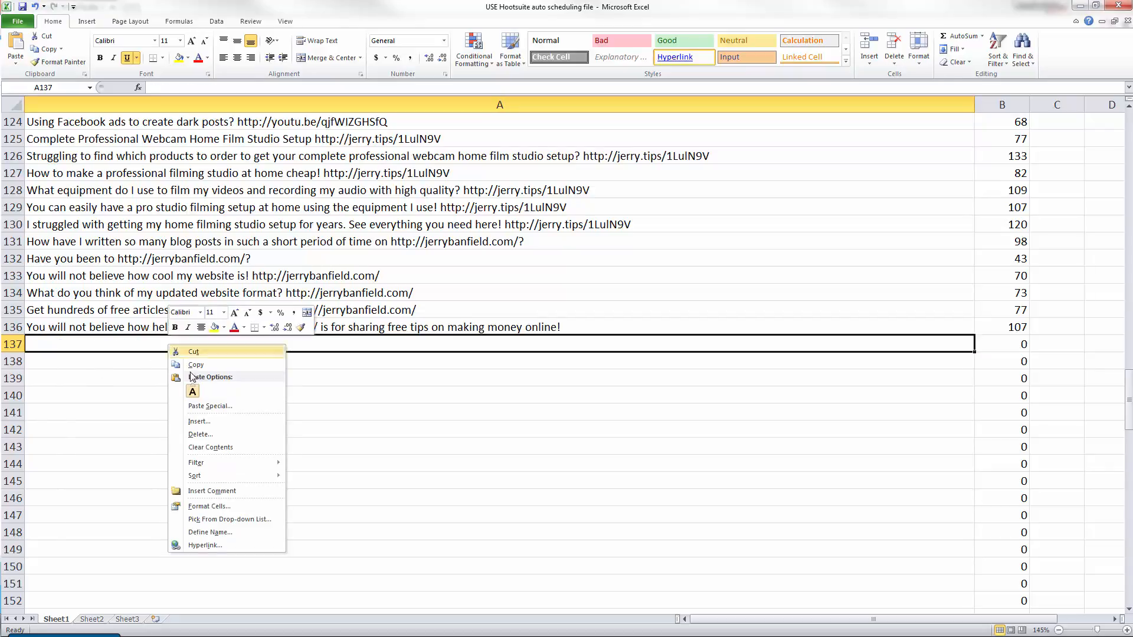
{"action": "key", "text": "Return"}
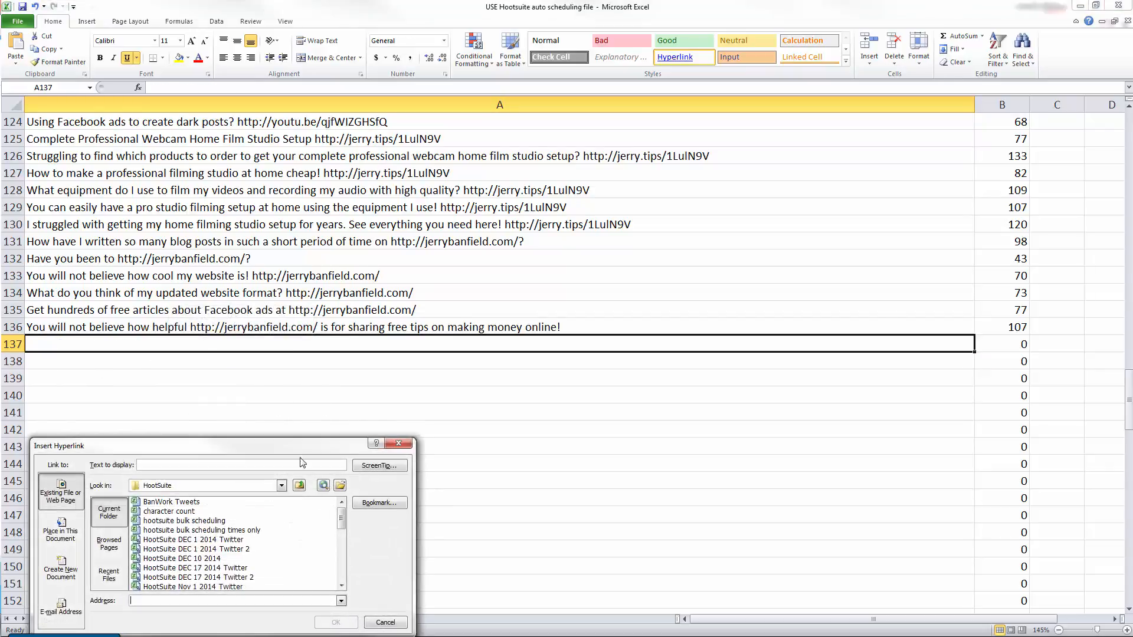
{"action": "key", "text": "Escape"}
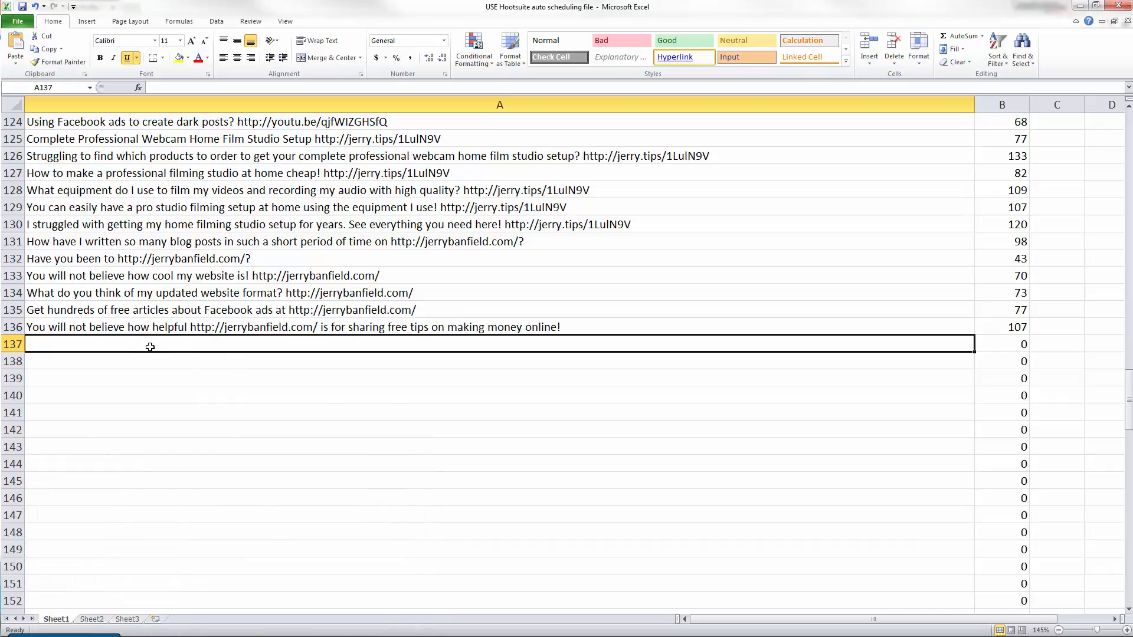
- Paste the short link into A137 and add the word "Visits" before it
{"action": "key", "text": "ctrl+v"}
{"action": "left_click", "coordinate": [151, 88]}
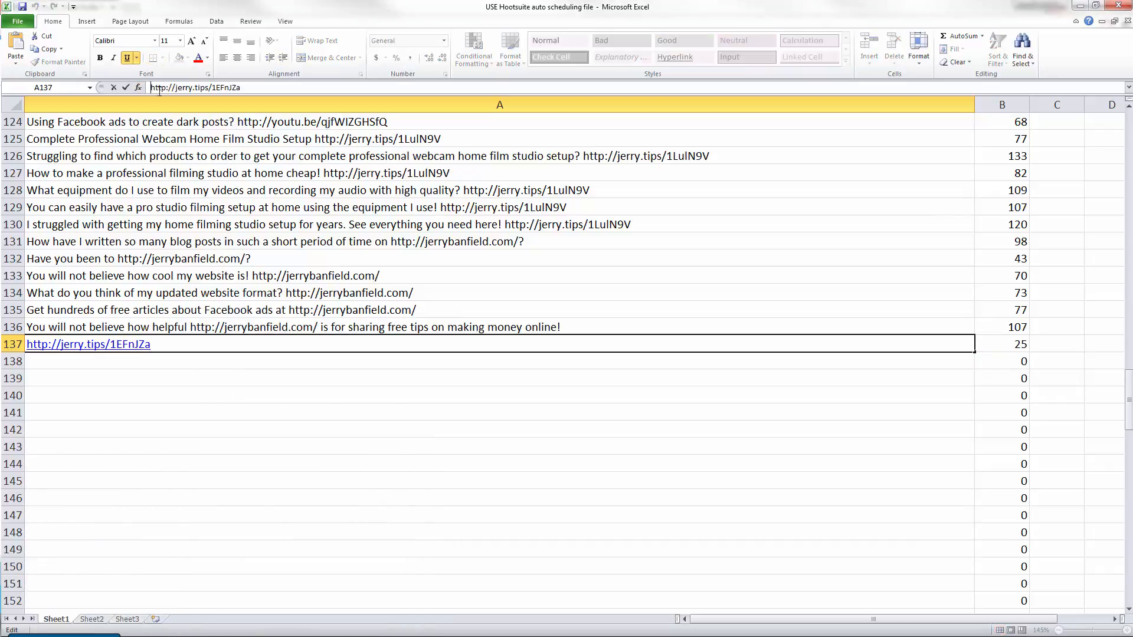
{"action": "type", "text": "H"}
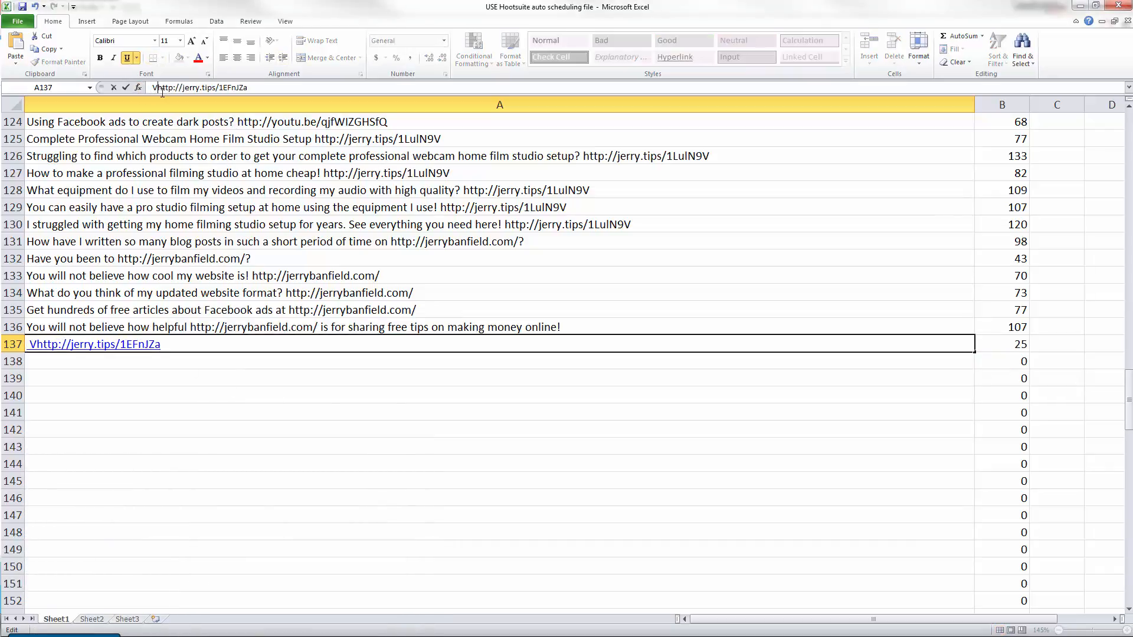
{"action": "key", "text": "BackSpace"}
{"action": "key", "text": "BackSpace"}
{"action": "type", "text": "Visits"}
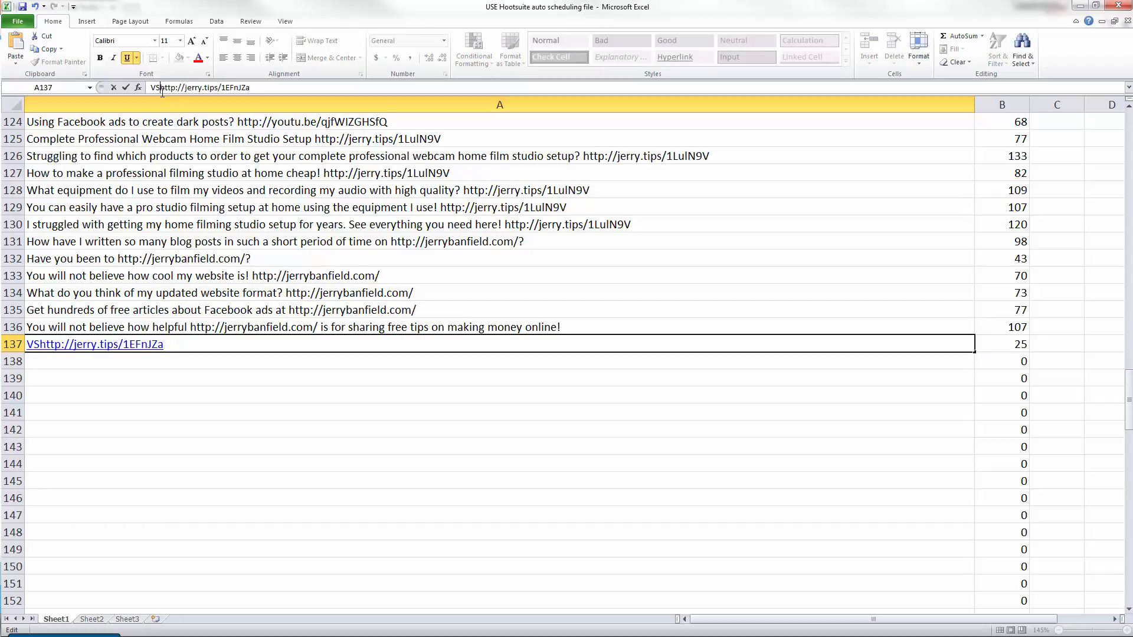
{"action": "key", "text": "Return"}
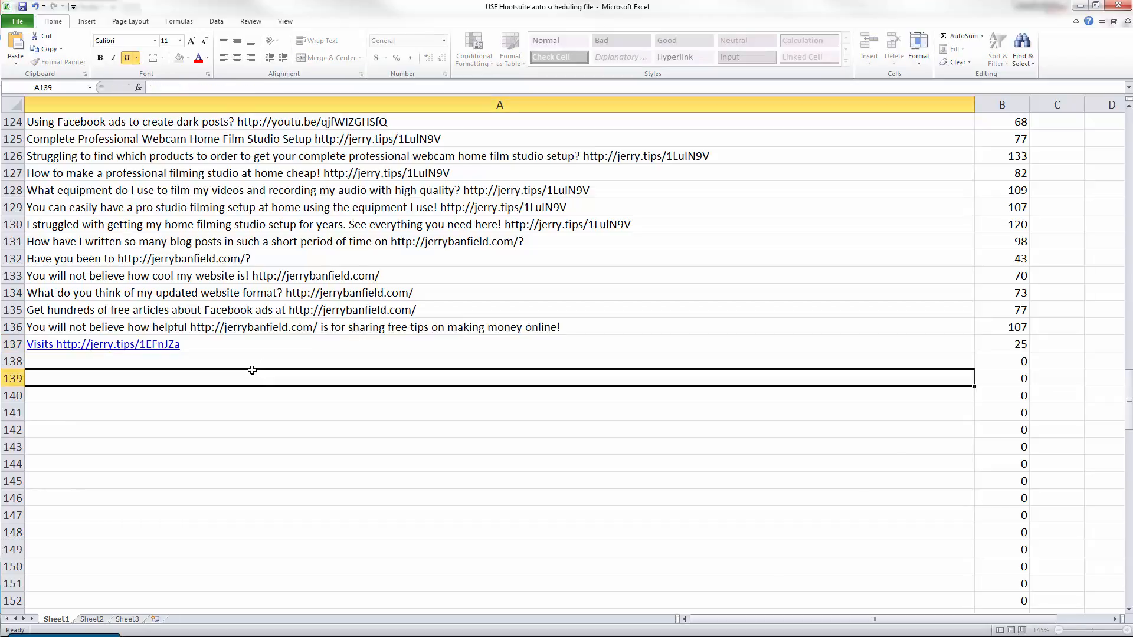
{"action": "left_click", "coordinate": [7, 346]}
{"action": "right_click", "coordinate": [7, 344]}
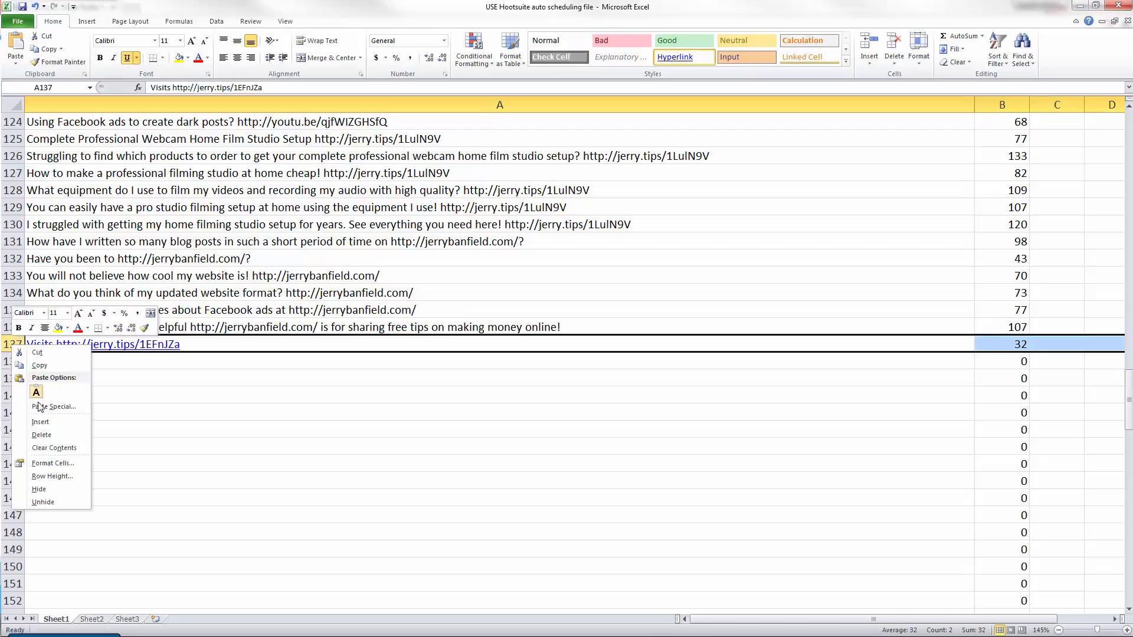
{"action": "left_click", "coordinate": [41, 434]}
{"action": "right_click", "coordinate": [135, 344]}
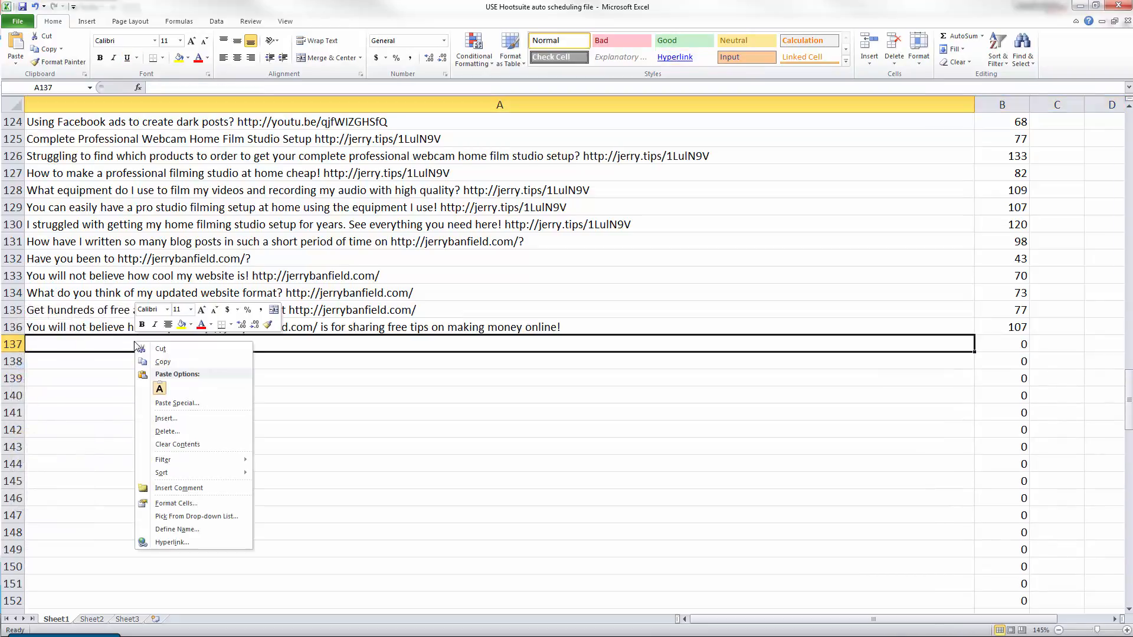
{"action": "left_click", "coordinate": [156, 388]}
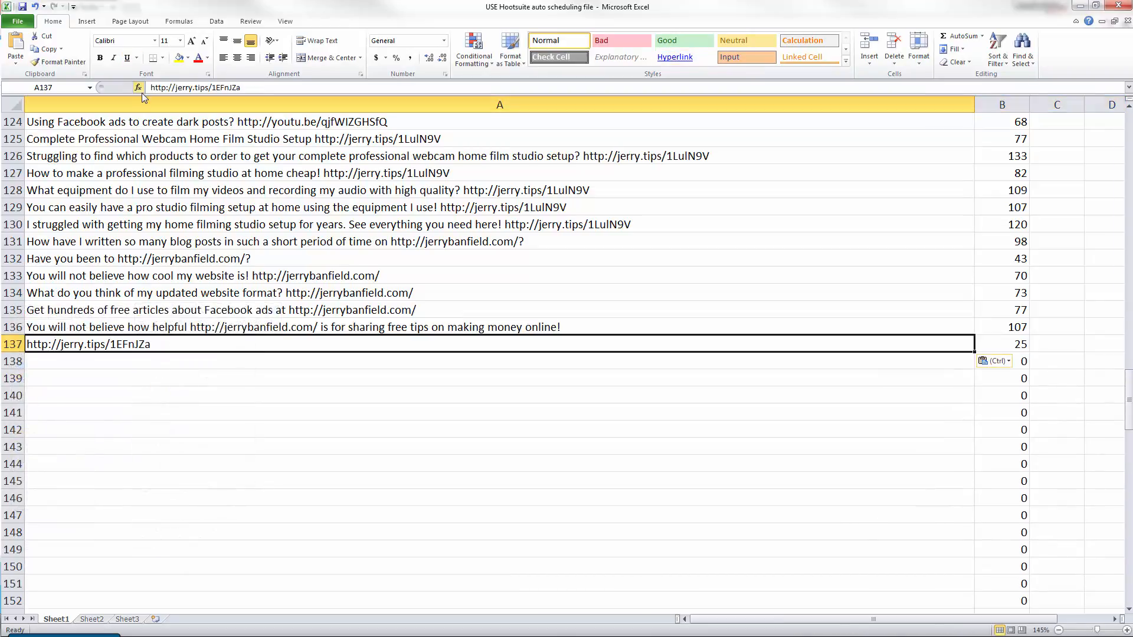
{"action": "key", "text": "F2"}
{"action": "left_click", "coordinate": [154, 355]}
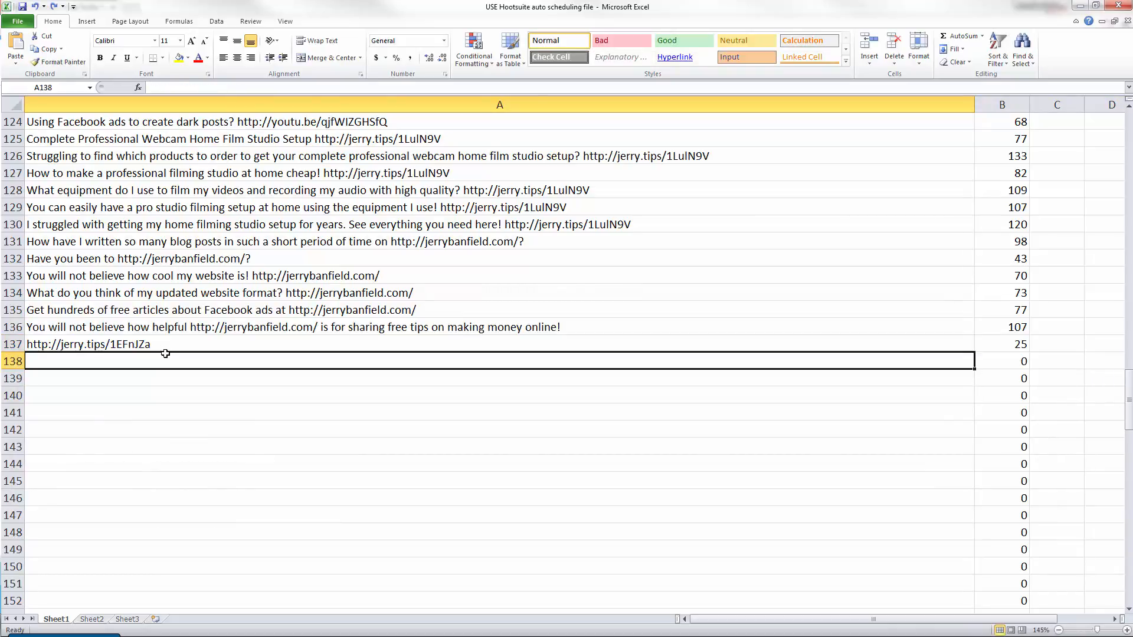
{"action": "key", "text": "ctrl+v"}
{"action": "key", "text": "Down"}
{"action": "key", "text": "ctrl+v"}
{"action": "key", "text": "Down"}
{"action": "key", "text": "ctrl+v"}
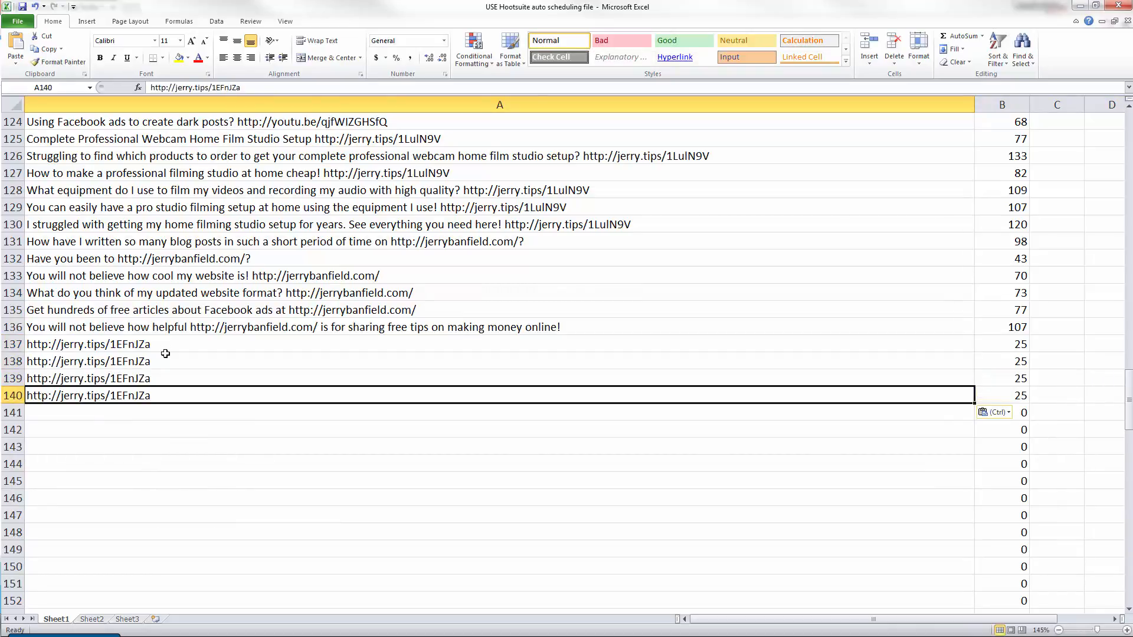
{"action": "key", "text": "Down"}
{"action": "key", "text": "ctrl+v"}
{"action": "key", "text": "Down"}
{"action": "key", "text": "ctrl+v"}
{"action": "key", "text": "Down"}
{"action": "key", "text": "ctrl+v"}
{"action": "key", "text": "Down"}
{"action": "key", "text": "ctrl+v"}
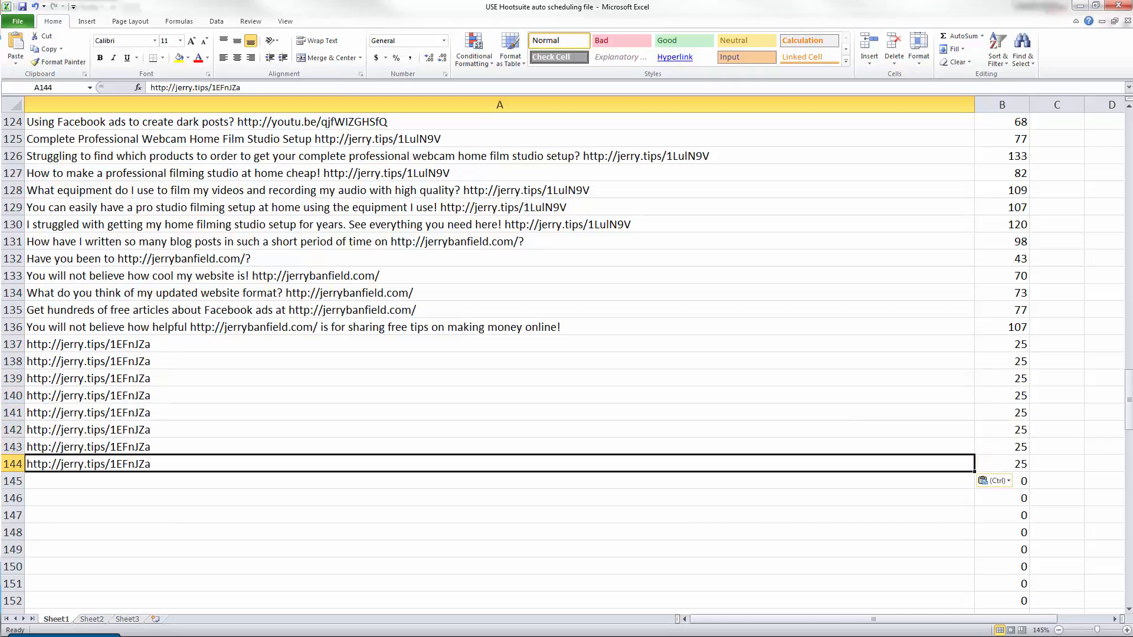
- Copy the article's title from its web page in the browser and return to the workbook
{"action": "key", "text": "alt+Tab"}
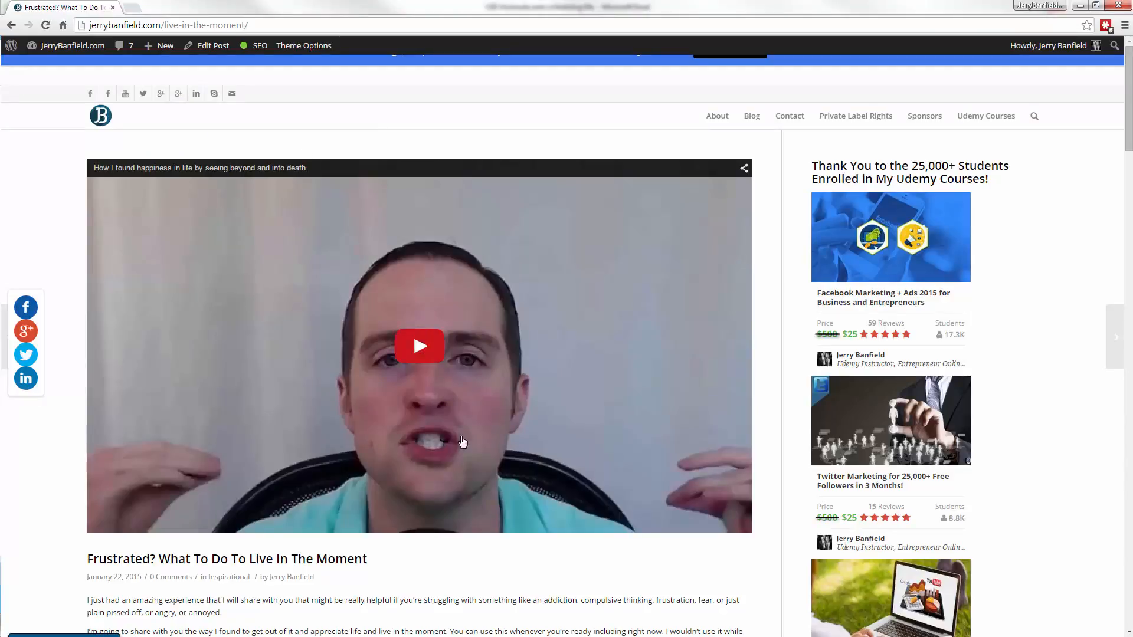
{"action": "scroll", "coordinate": [403, 437], "scroll_direction": "down", "scroll_amount": 2}
{"action": "left_click_drag", "start_coordinate": [385, 443], "coordinate": [94, 444]}
{"action": "key", "text": "ctrl+c"}
{"action": "key", "text": "alt+Tab"}
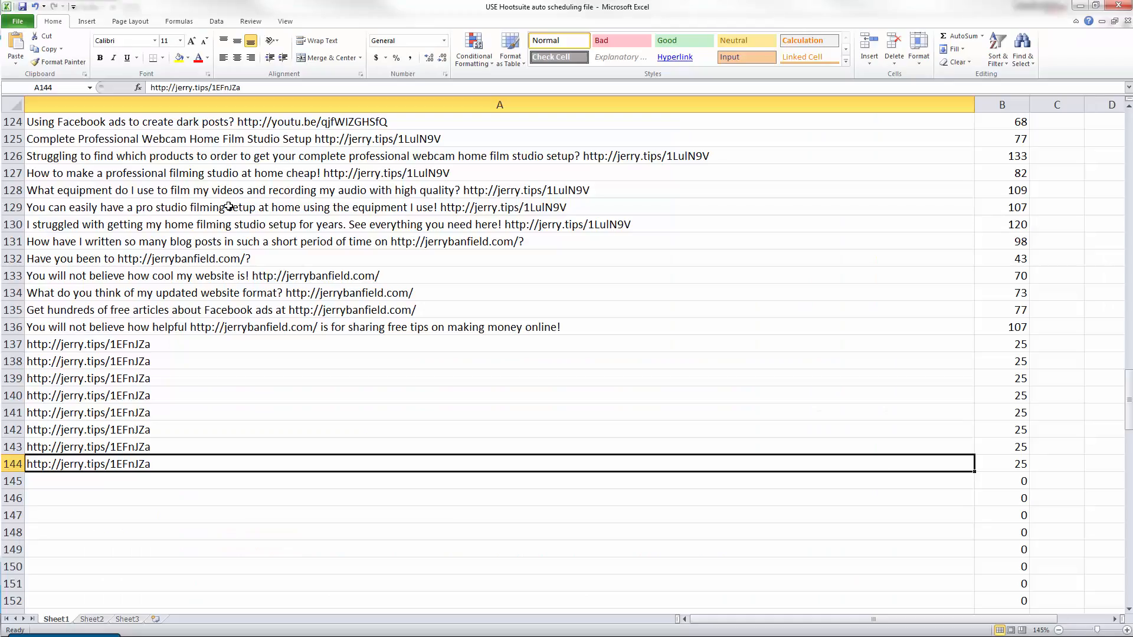
{"action": "left_click", "coordinate": [95, 344]}
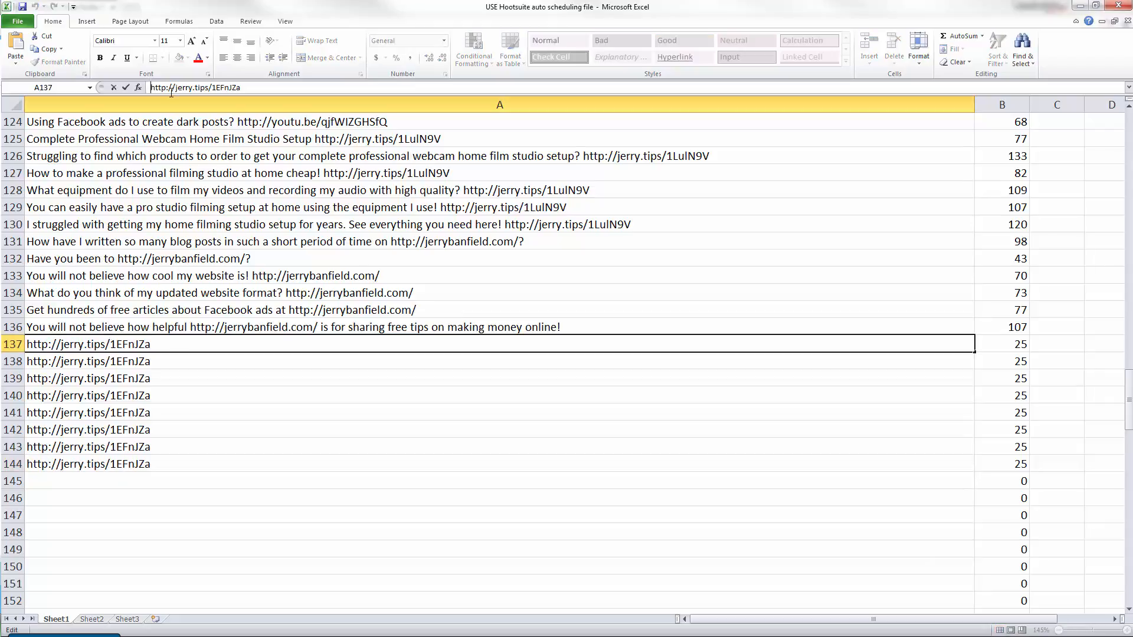
{"action": "left_click", "coordinate": [151, 87]}
{"action": "key", "text": "ctrl+v"}
{"action": "type", "text": "F"}
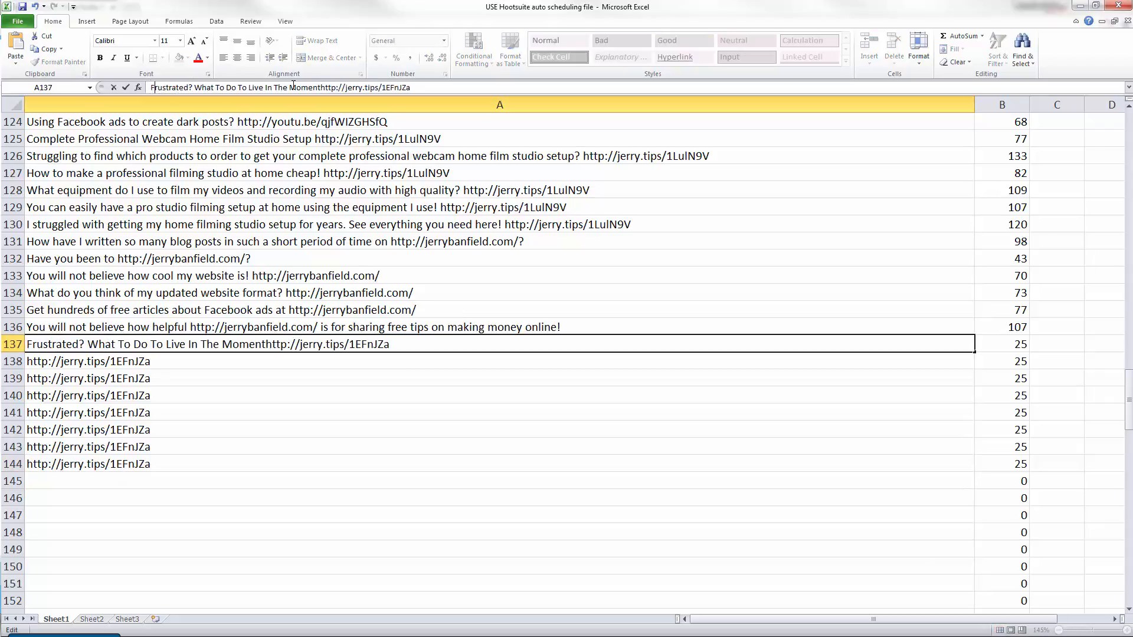
{"action": "left_click", "coordinate": [322, 87]}
{"action": "type", "text": "!"}
{"action": "key", "text": "Return"}
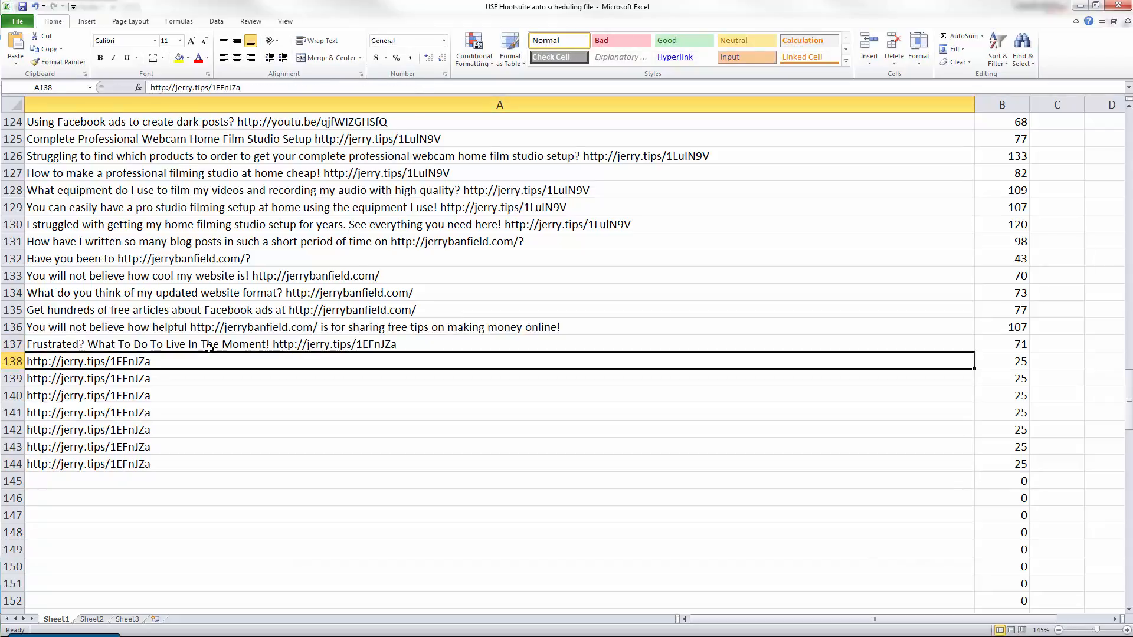
{"action": "key", "text": "alt+Tab"}
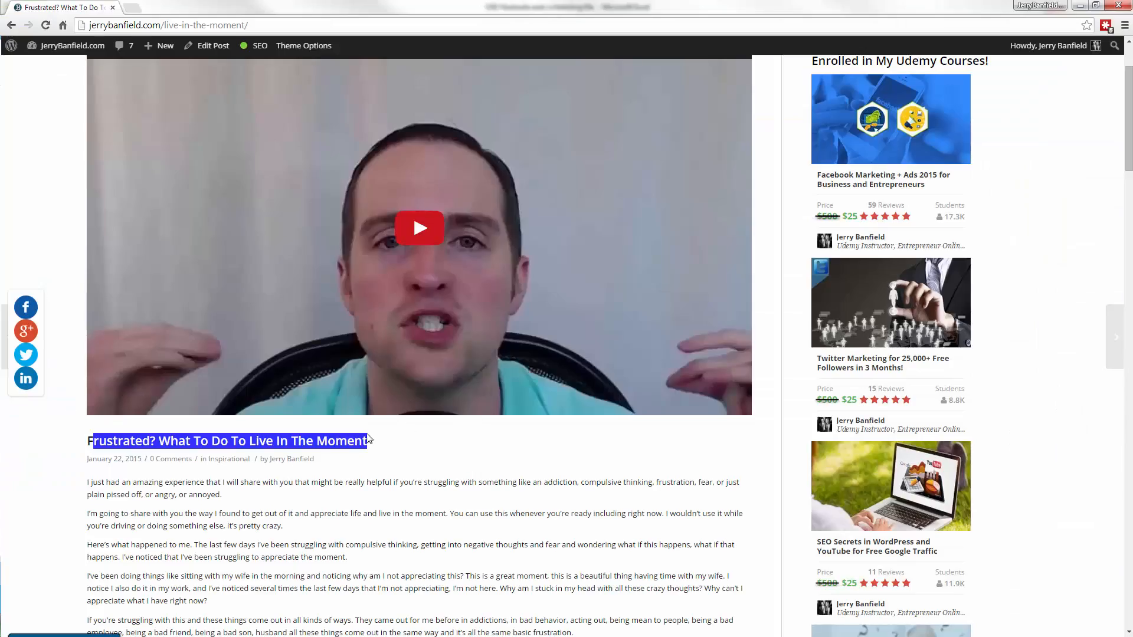
{"action": "left_click", "coordinate": [163, 507]}
{"action": "scroll", "coordinate": [195, 455], "scroll_direction": "down", "scroll_amount": 2}
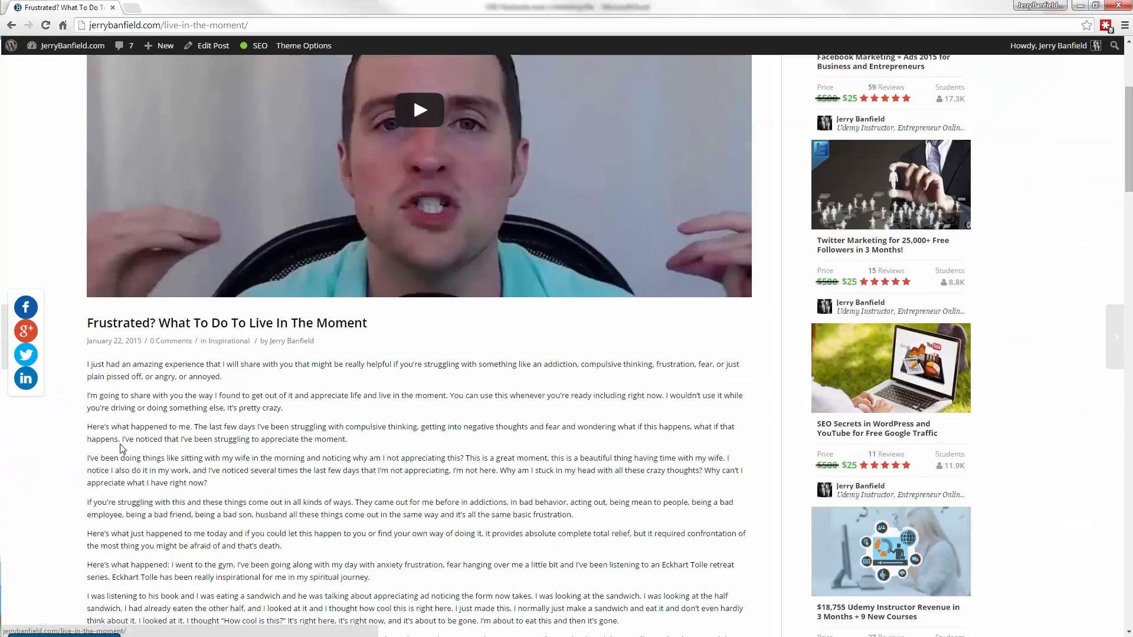
{"action": "scroll", "coordinate": [289, 501], "scroll_direction": "down", "scroll_amount": 5}
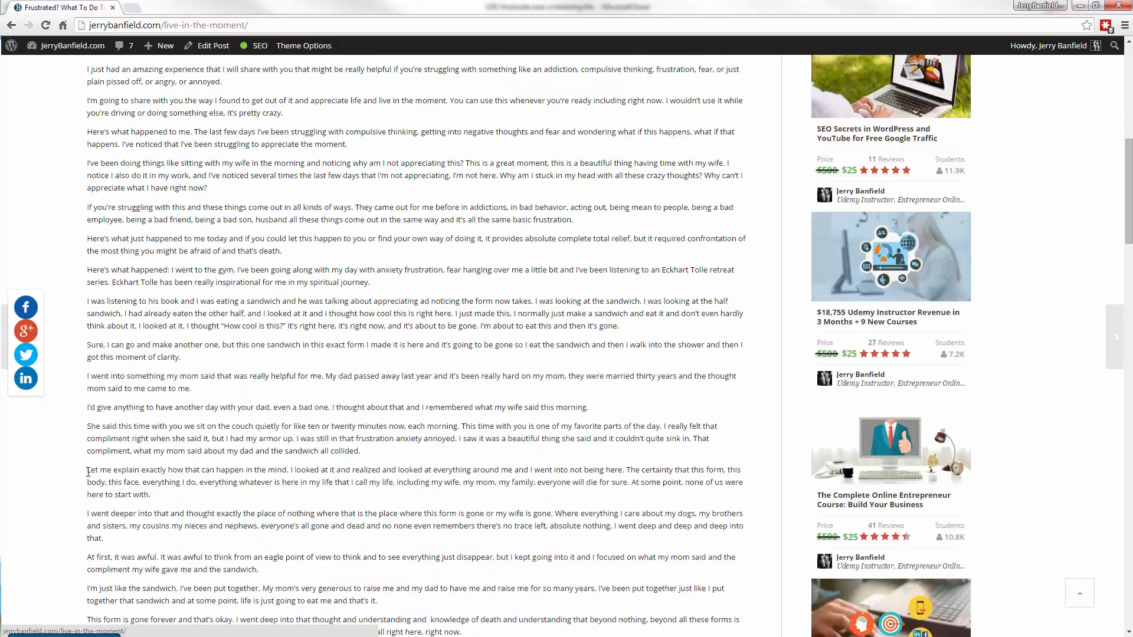
{"action": "scroll", "coordinate": [316, 303], "scroll_direction": "up", "scroll_amount": 6}
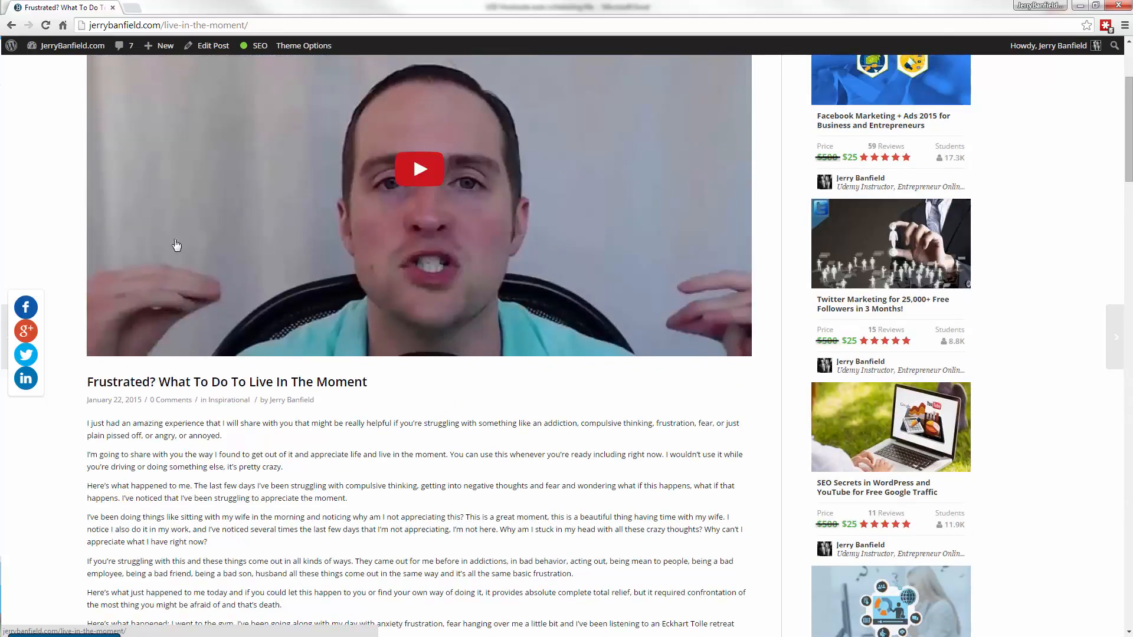
{"action": "key", "text": "alt+Tab"}
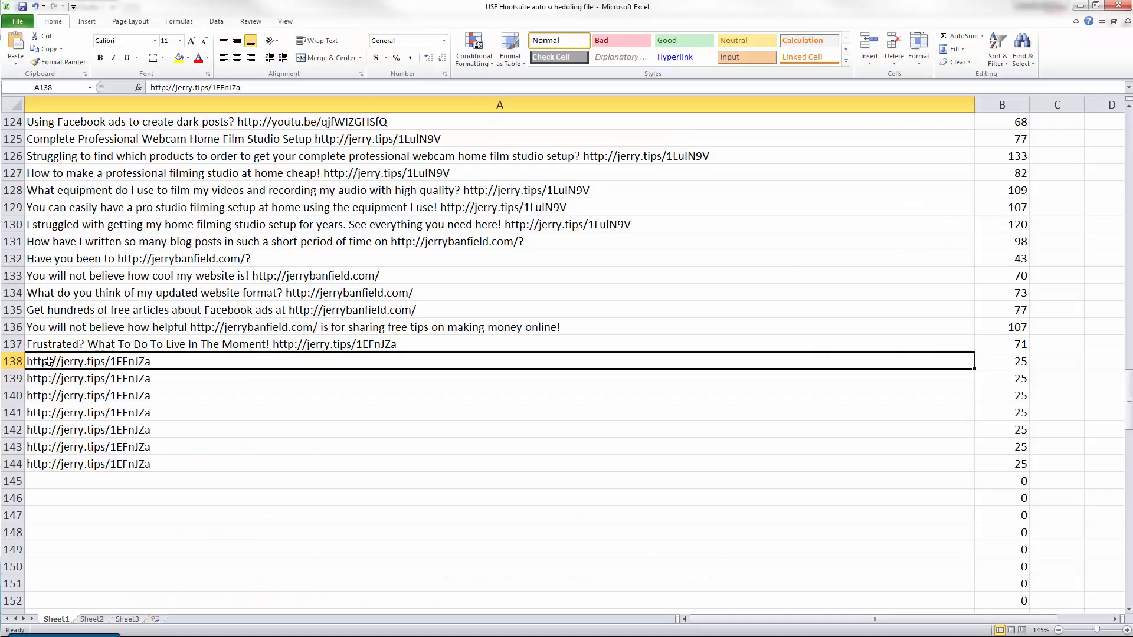
{"action": "left_click", "coordinate": [154, 88]}
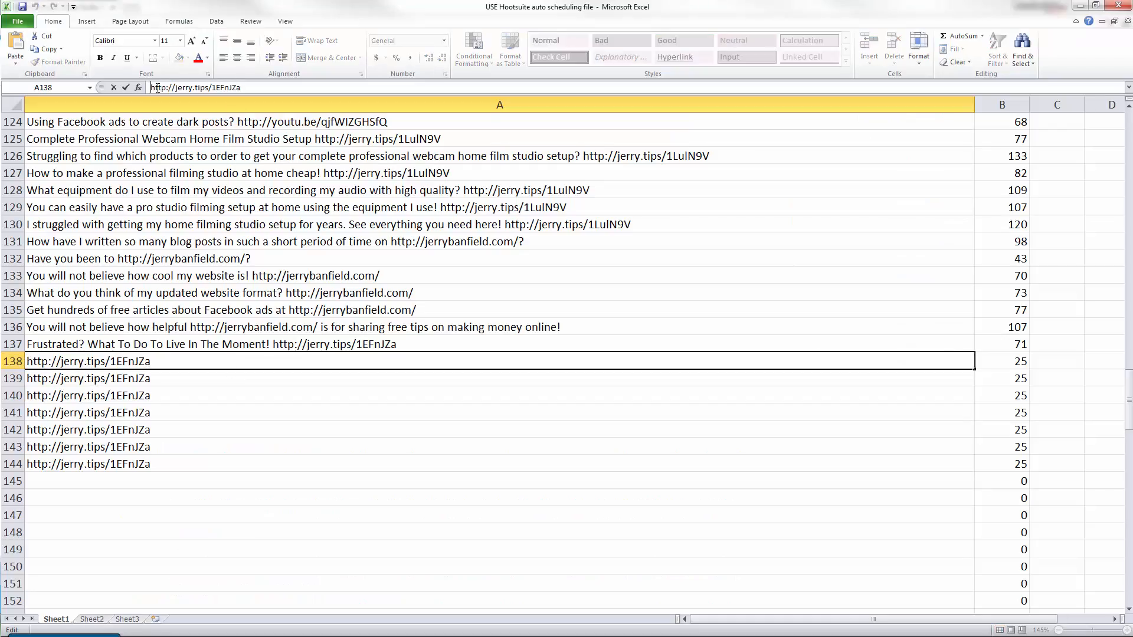
{"action": "type", "text": "Want to learn how to live in the moment?"}
{"action": "key", "text": "Return"}
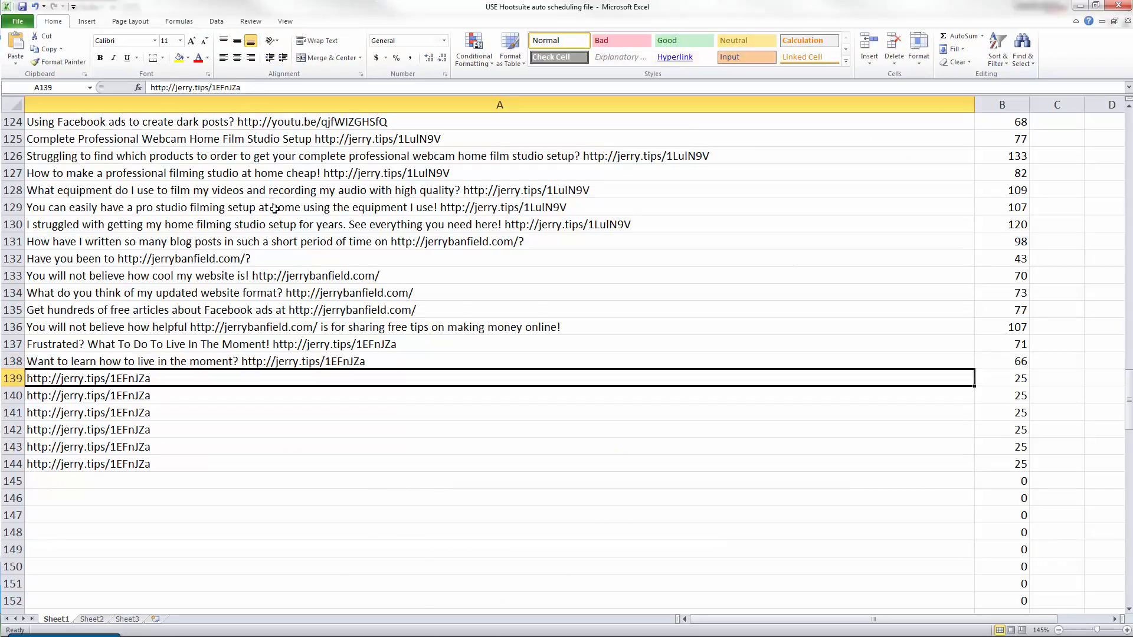
- Prefix A139 with "How I am able to be happy right now!" and A140 with "Struggling with an addiction? See what I have done for spiritual relief."
{"action": "key", "text": "alt+Tab"}
{"action": "scroll", "coordinate": [159, 248], "scroll_direction": "down", "scroll_amount": 4}
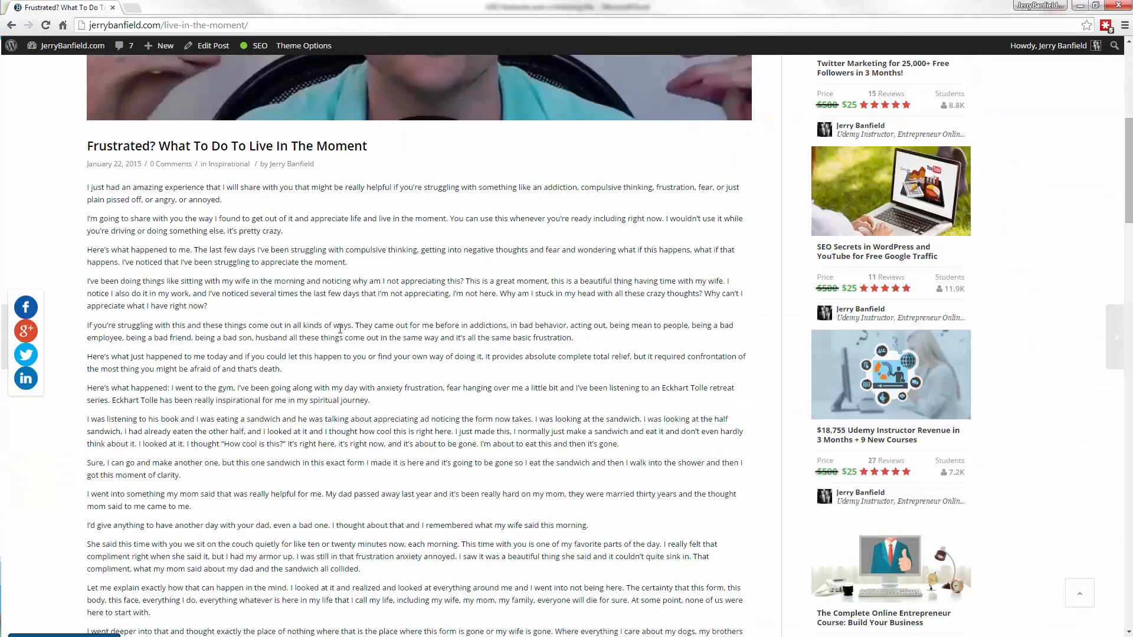
{"action": "key", "text": "alt+Tab"}
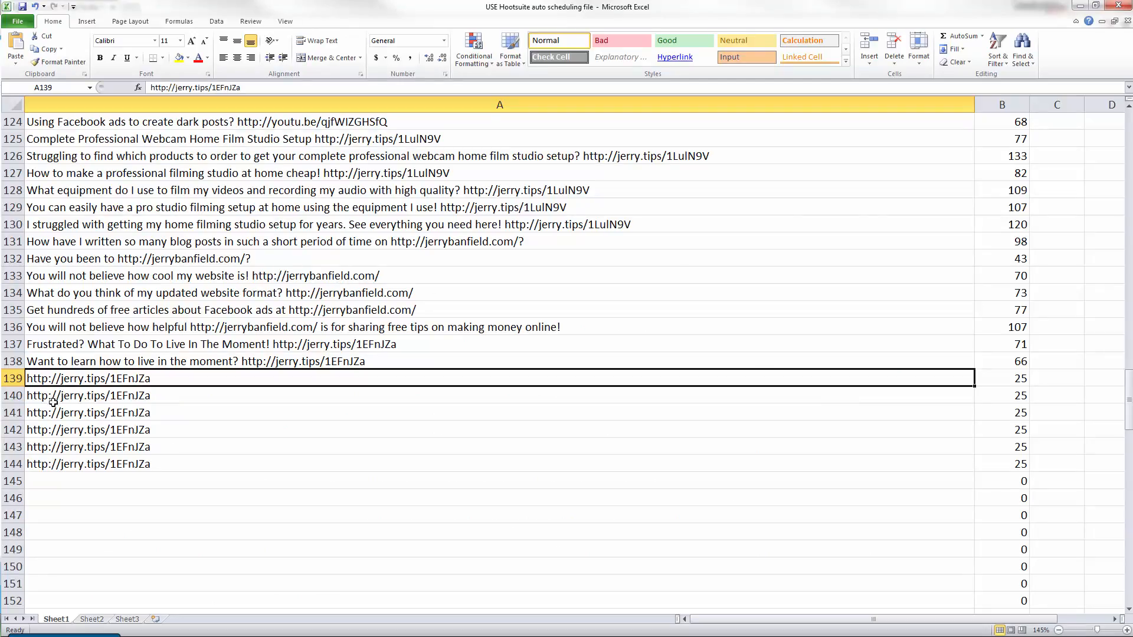
{"action": "left_click", "coordinate": [152, 87]}
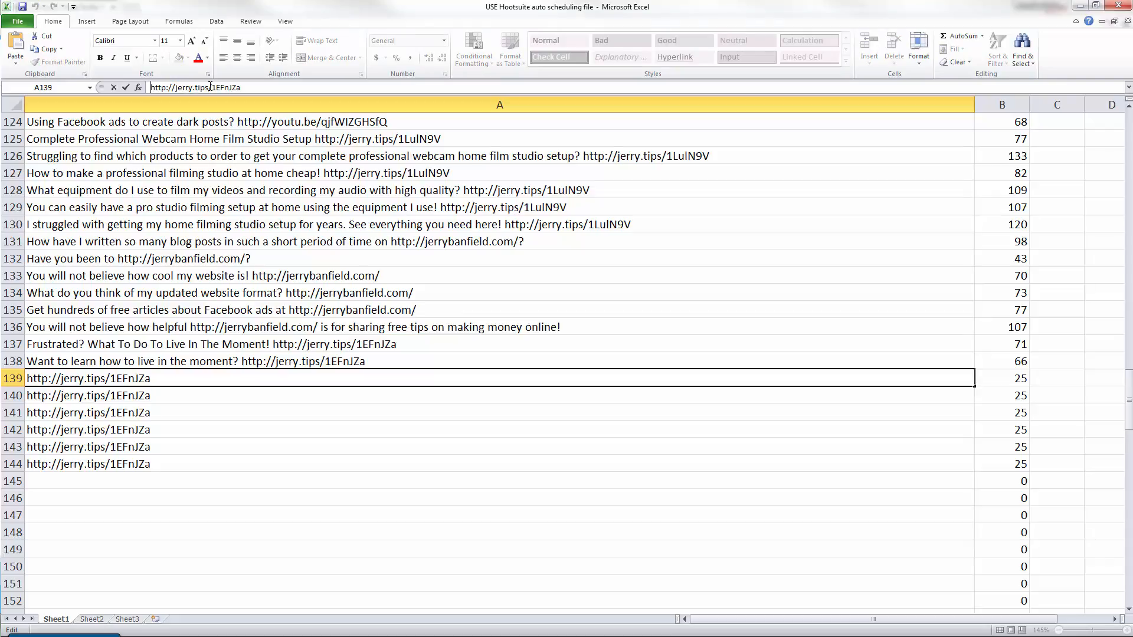
{"action": "type", "text": "How I am able to be happy right now!"}
{"action": "key", "text": "Return"}
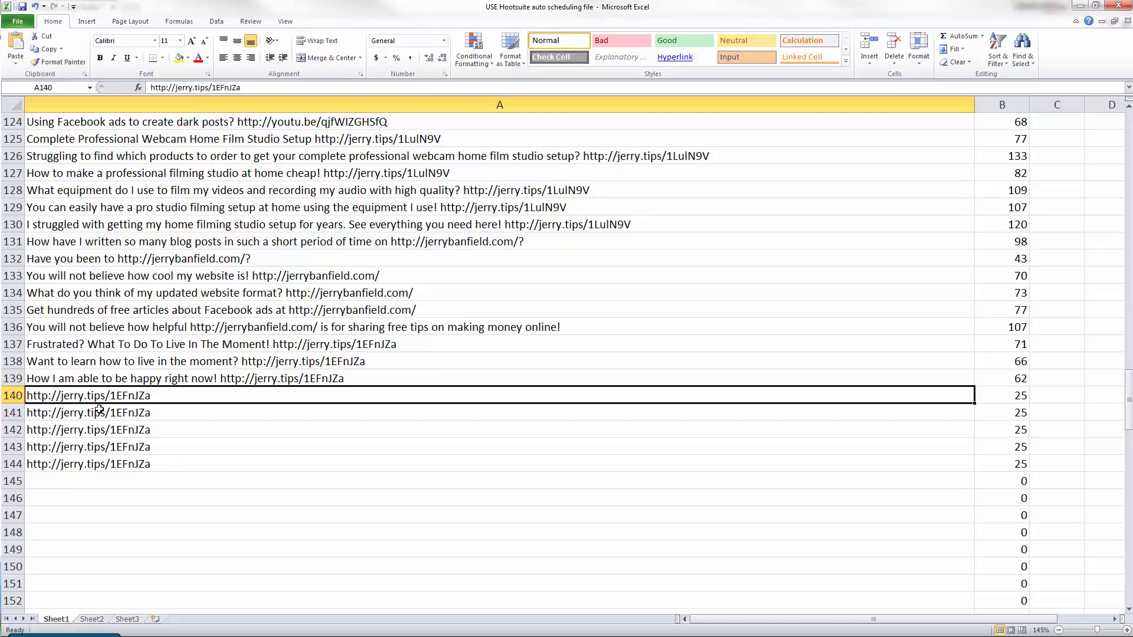
{"action": "left_click", "coordinate": [150, 87]}
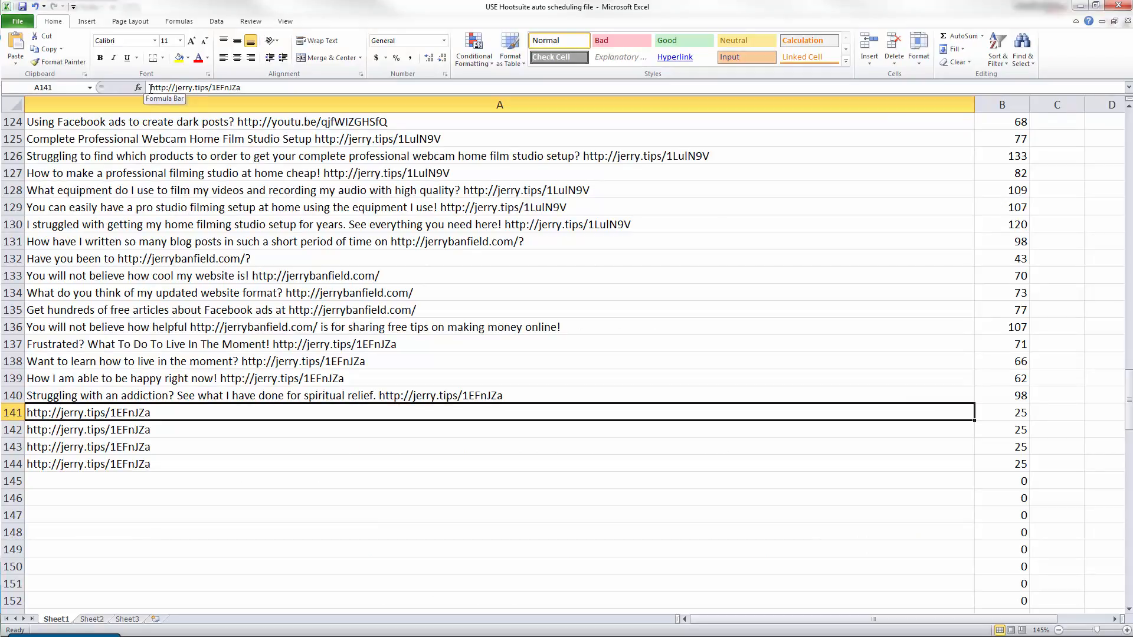
- Clear the unused short links from A141 to A144 and delete row 141
{"action": "left_click", "coordinate": [145, 342]}
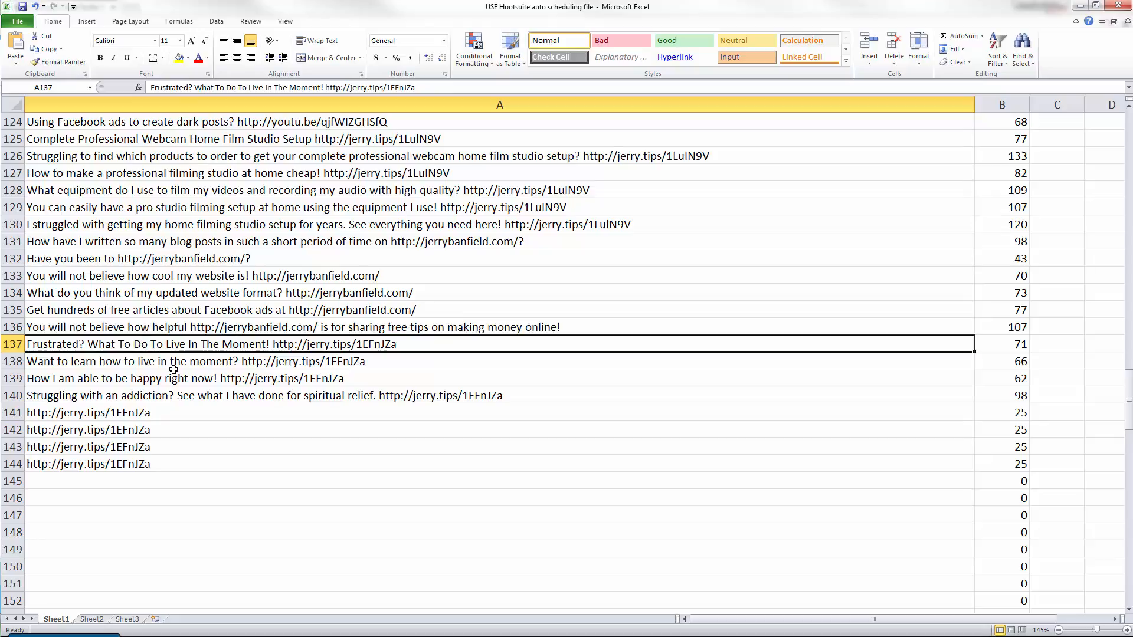
{"action": "left_click", "coordinate": [156, 396]}
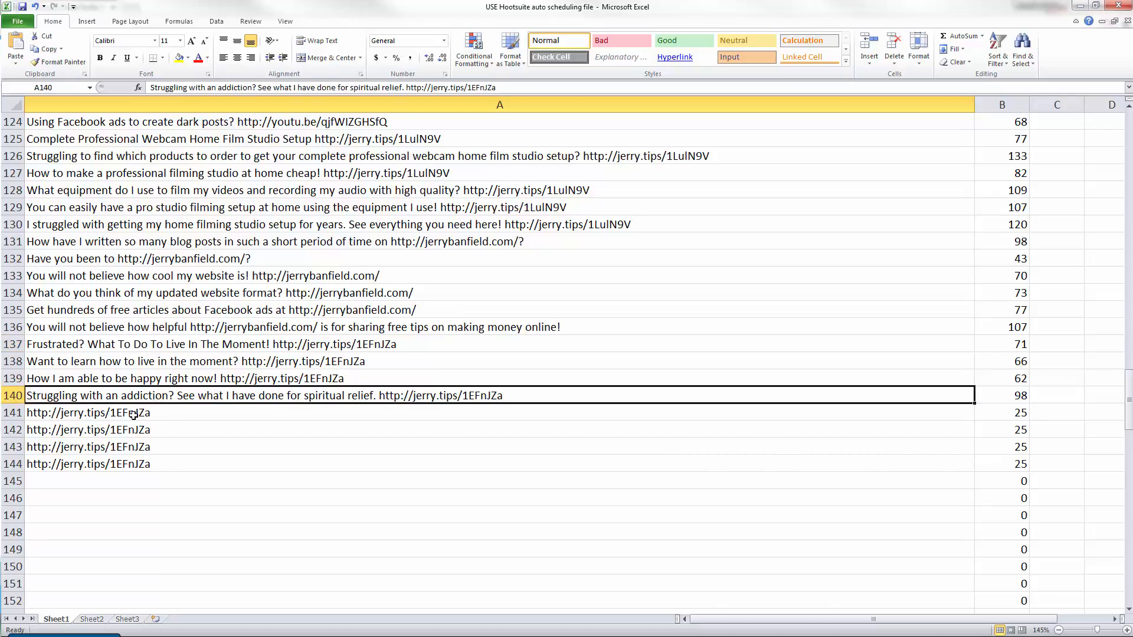
{"action": "left_click", "coordinate": [32, 414]}
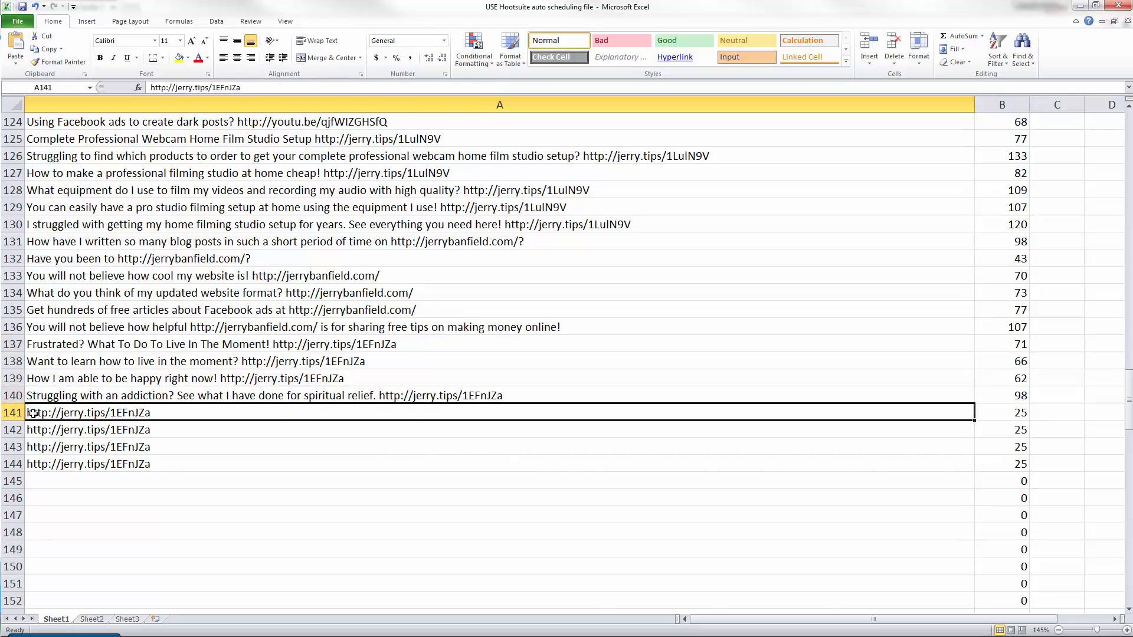
{"action": "left_click", "coordinate": [155, 89]}
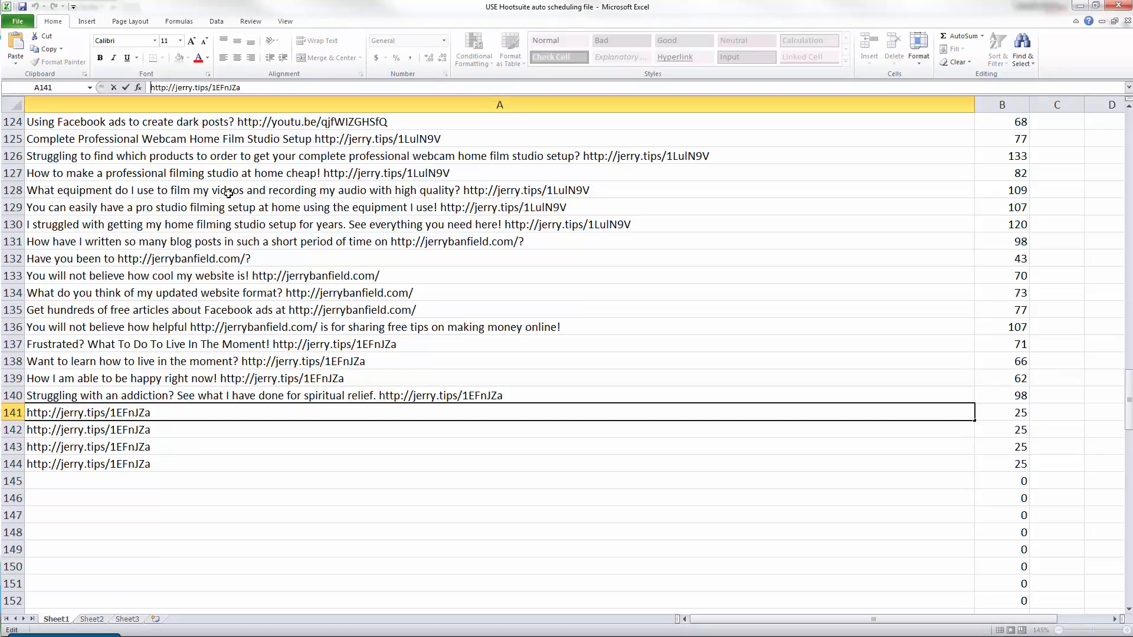
{"action": "left_click", "coordinate": [128, 467], "text": "shift"}
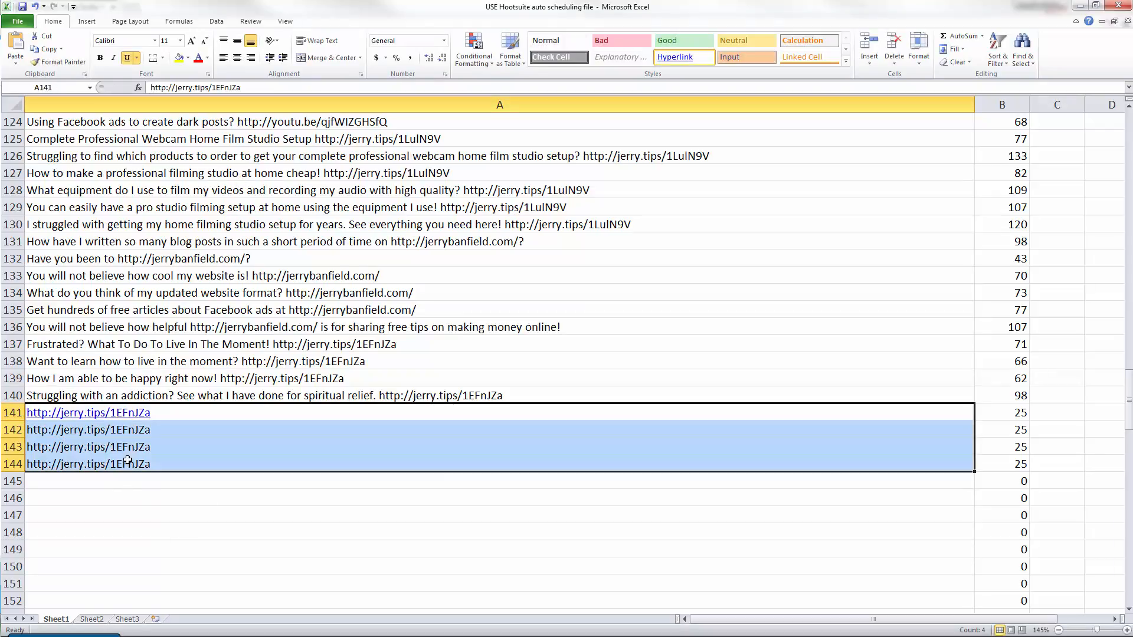
{"action": "key", "text": "Delete"}
{"action": "left_click", "coordinate": [58, 428]}
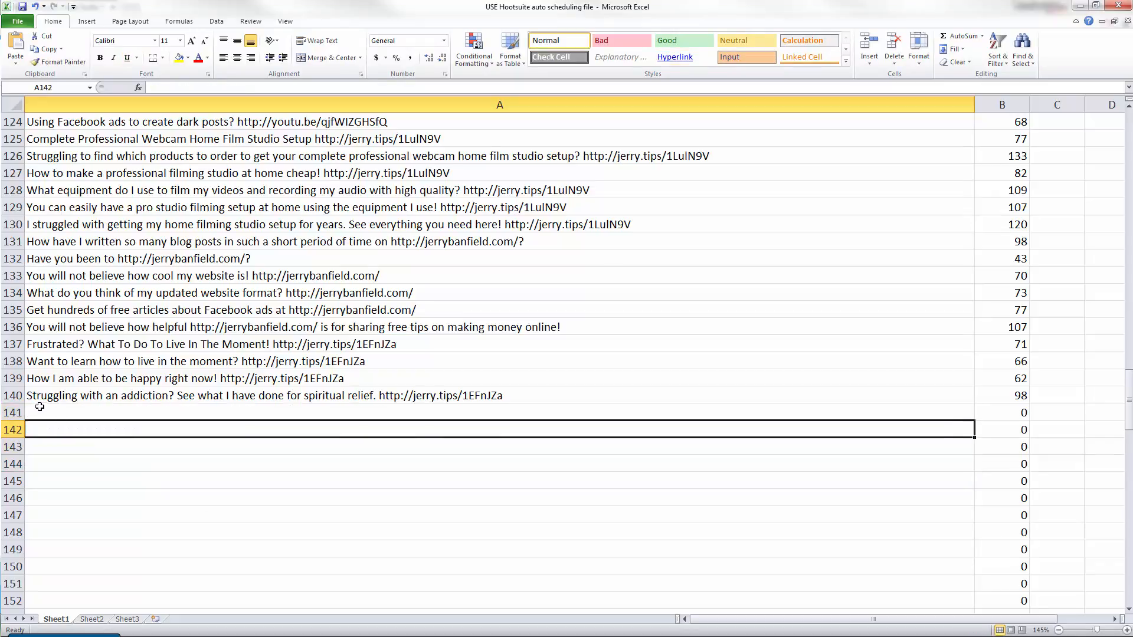
{"action": "left_click", "coordinate": [40, 408]}
{"action": "right_click", "coordinate": [7, 413]}
{"action": "left_click", "coordinate": [34, 501]}
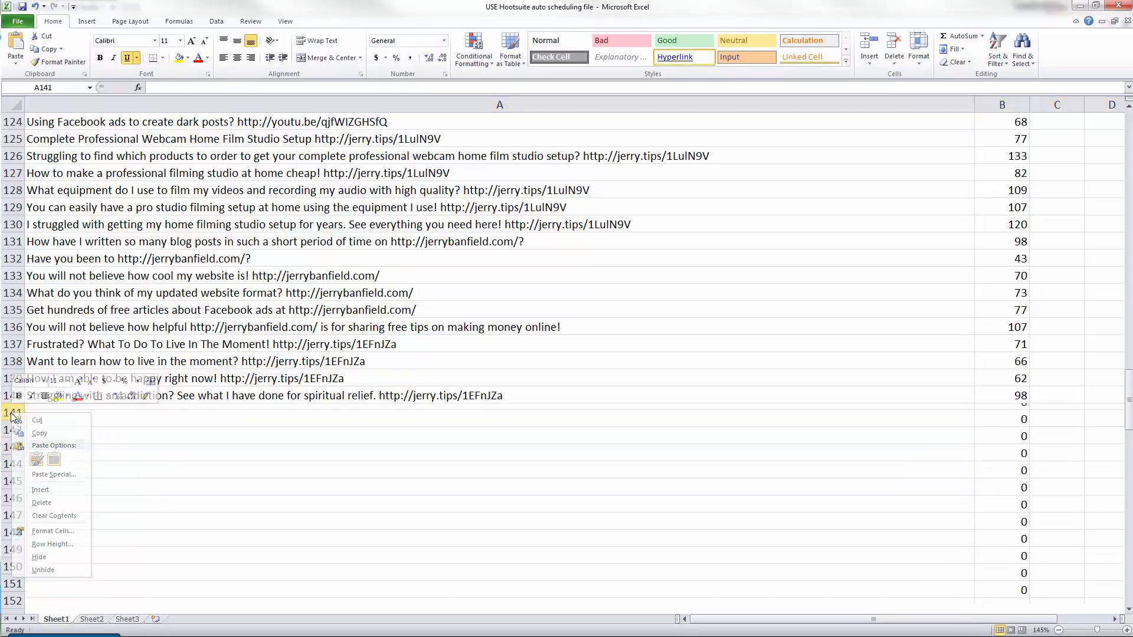
{"action": "left_click", "coordinate": [131, 383]}
{"action": "left_click", "coordinate": [144, 350]}
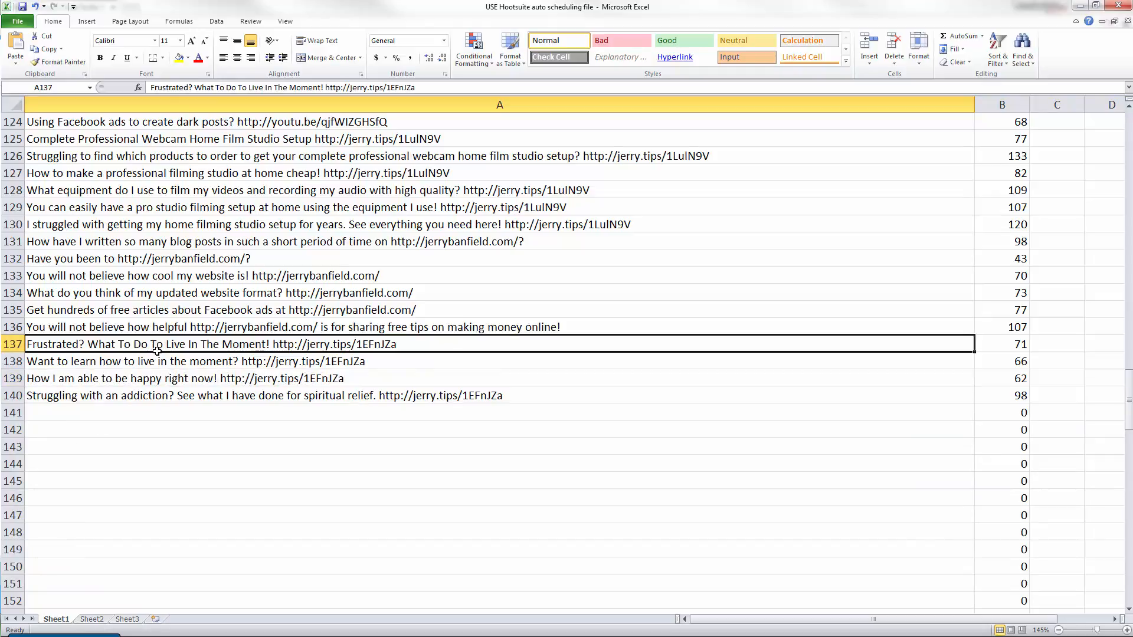
{"action": "left_click", "coordinate": [152, 363]}
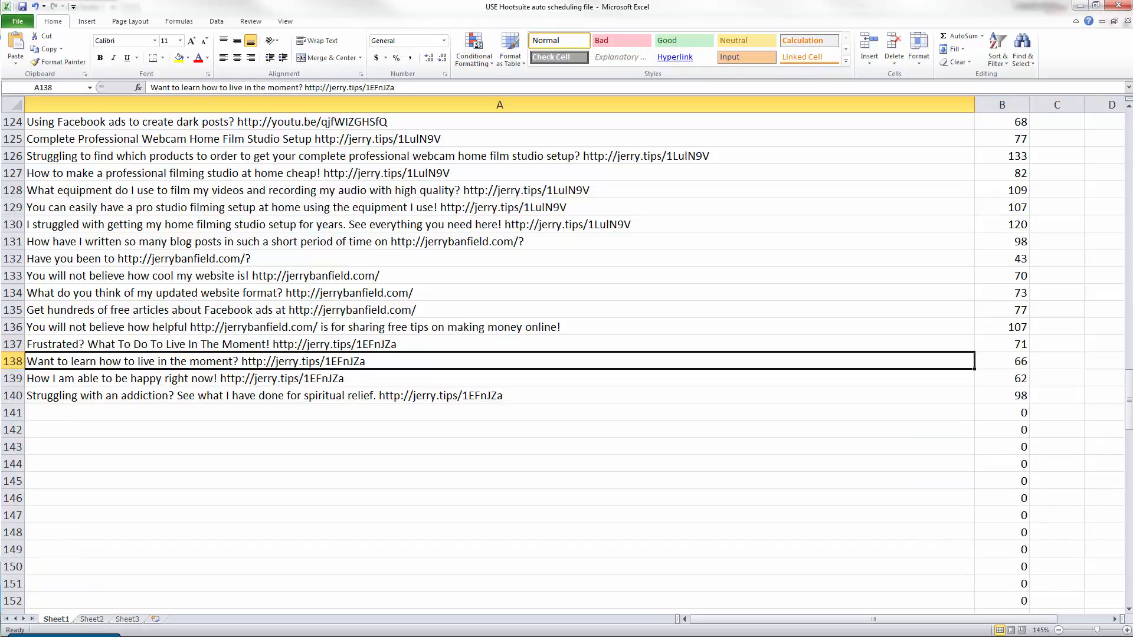
{"action": "left_click", "coordinate": [248, 399]}
{"action": "left_click", "coordinate": [236, 408]}
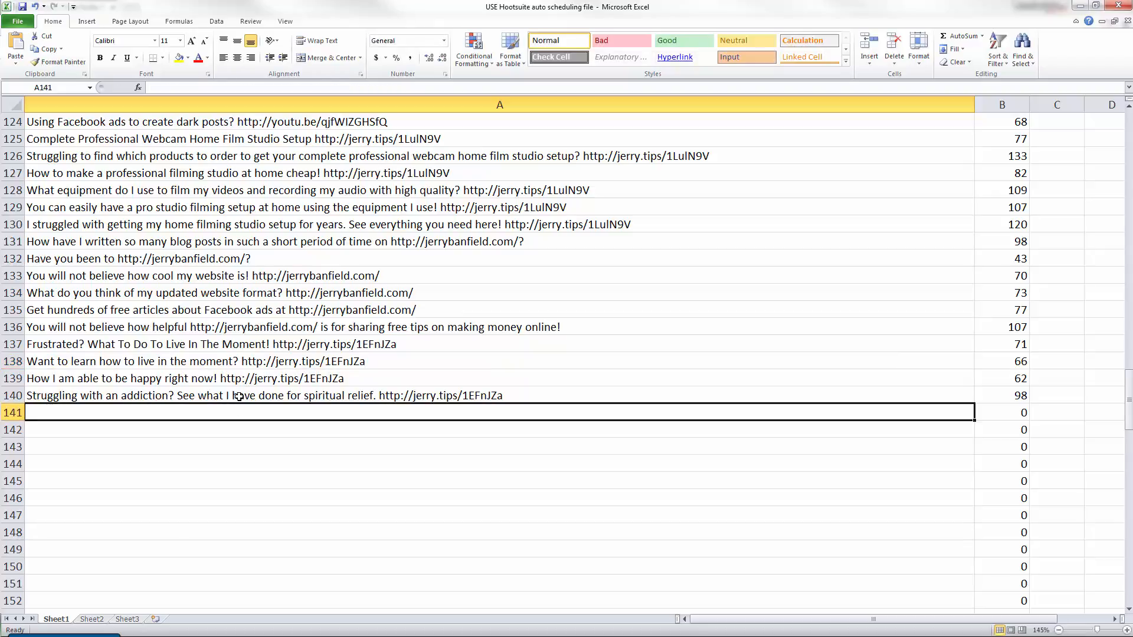
- Copy the A140 addiction post into a new Hootsuite message in the browser and auto-schedule it for the selected profiles
{"action": "left_click", "coordinate": [239, 396]}
{"action": "key", "text": "ctrl+c"}
{"action": "key", "text": "alt+Tab"}
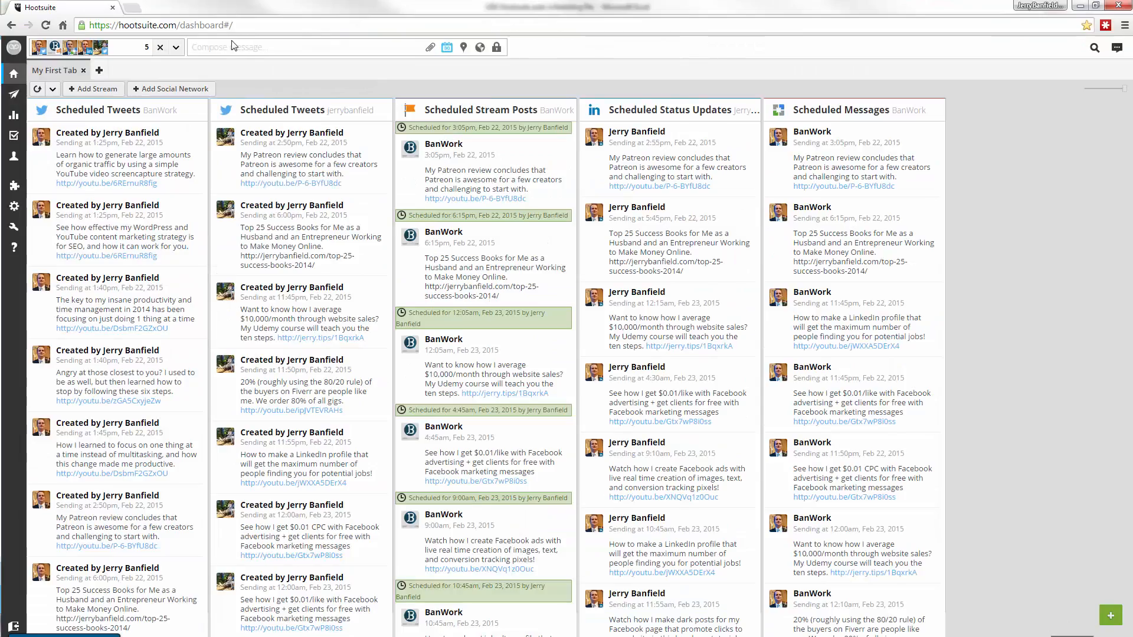
{"action": "left_click", "coordinate": [235, 45]}
{"action": "key", "text": "ctrl+v"}
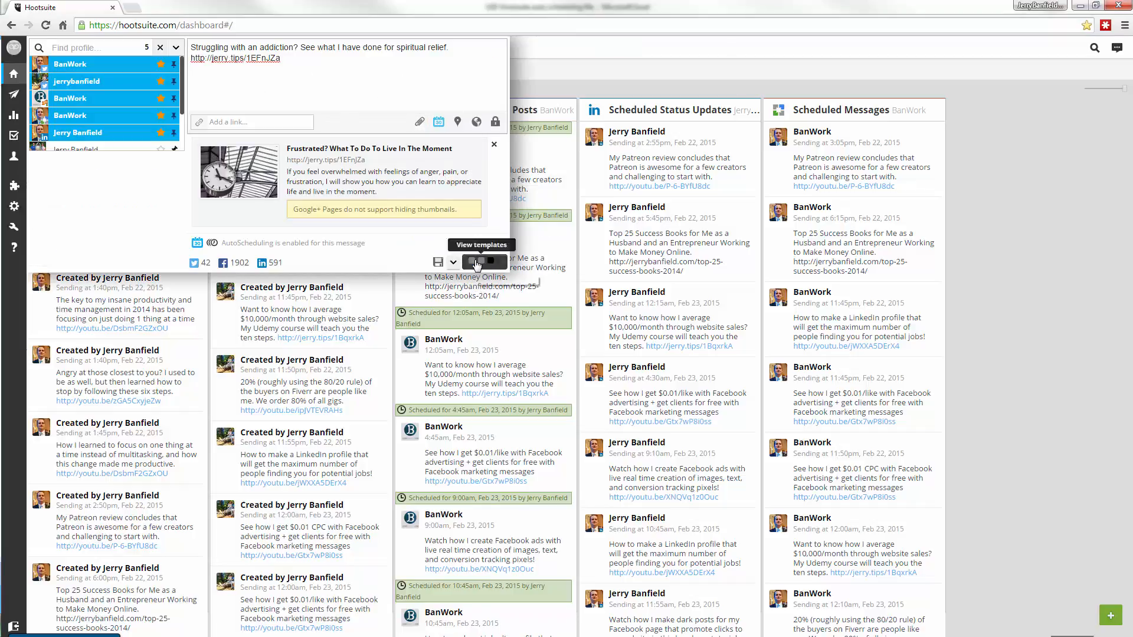
{"action": "left_click", "coordinate": [477, 261]}
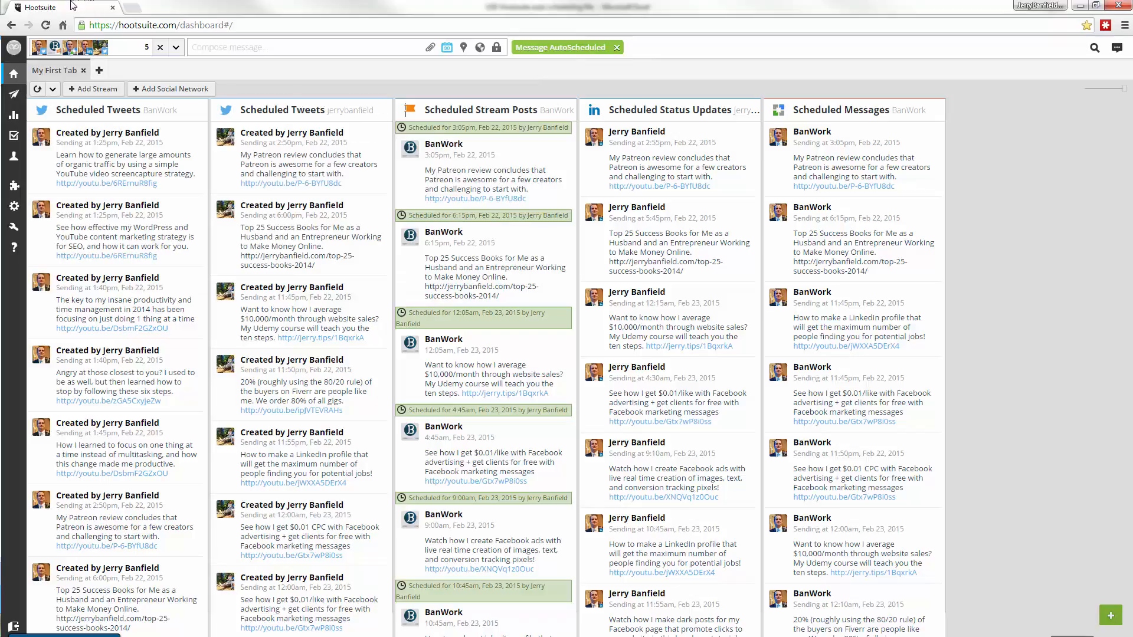
{"action": "key", "text": "alt+Tab"}
{"action": "left_click", "coordinate": [223, 258]}
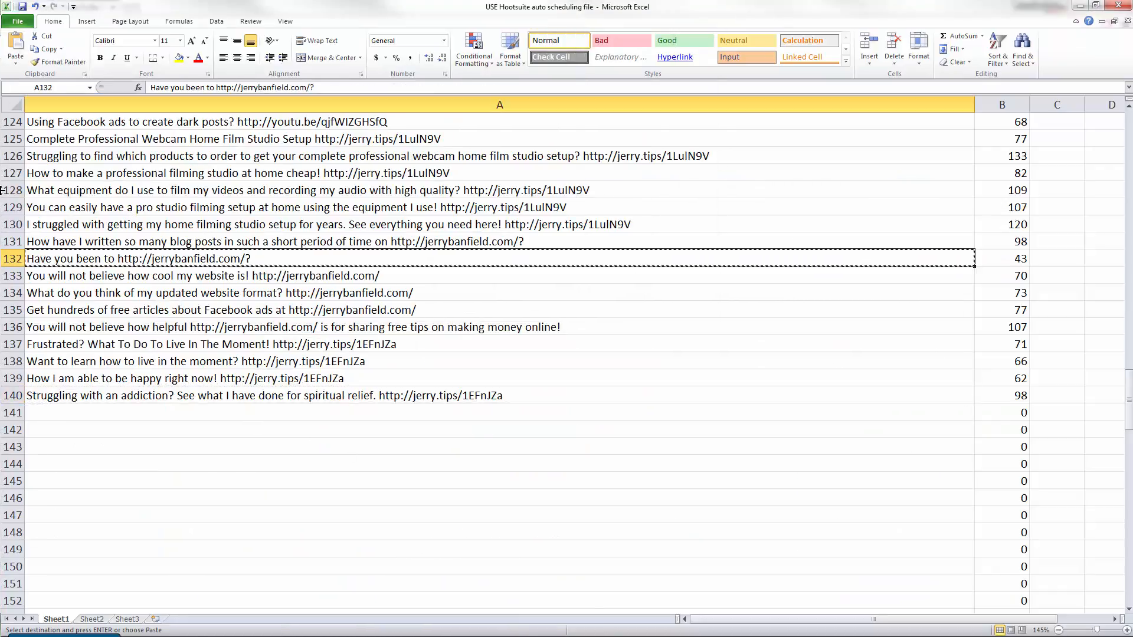
{"action": "key", "text": "ctrl+c"}
{"action": "key", "text": "alt+Tab"}
{"action": "left_click", "coordinate": [236, 47]}
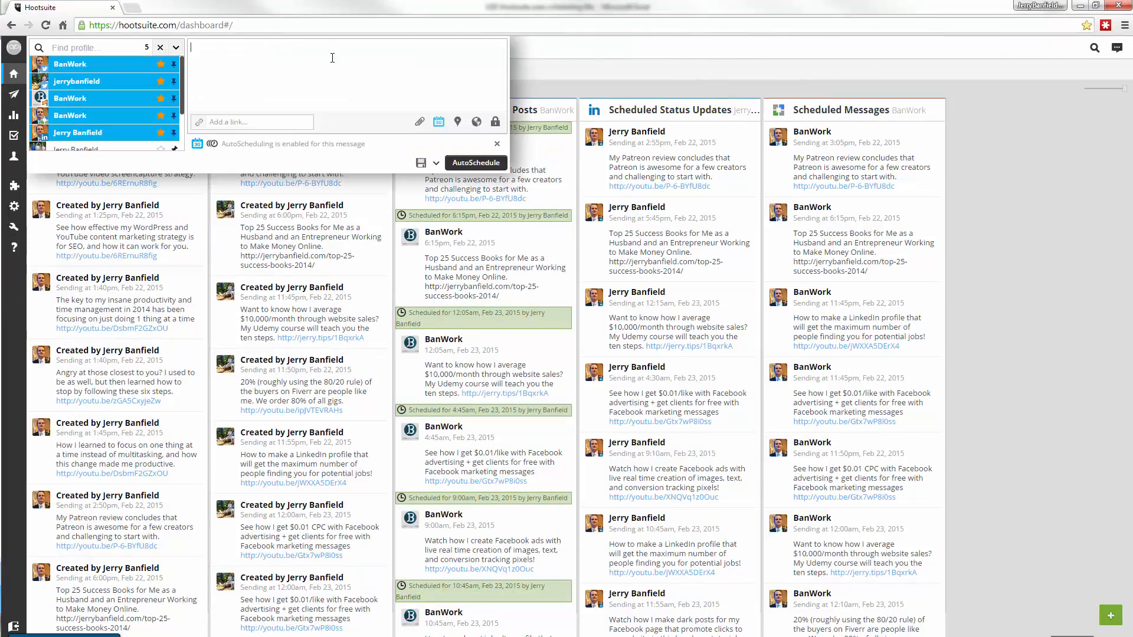
{"action": "key", "text": "ctrl+v"}
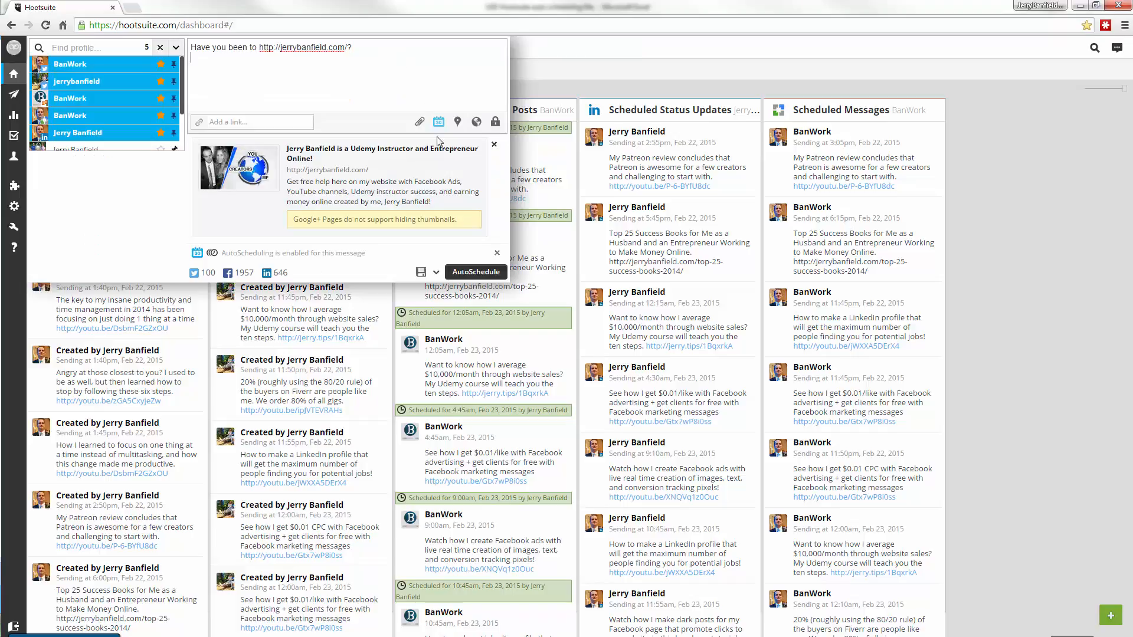
{"action": "left_click", "coordinate": [476, 272]}
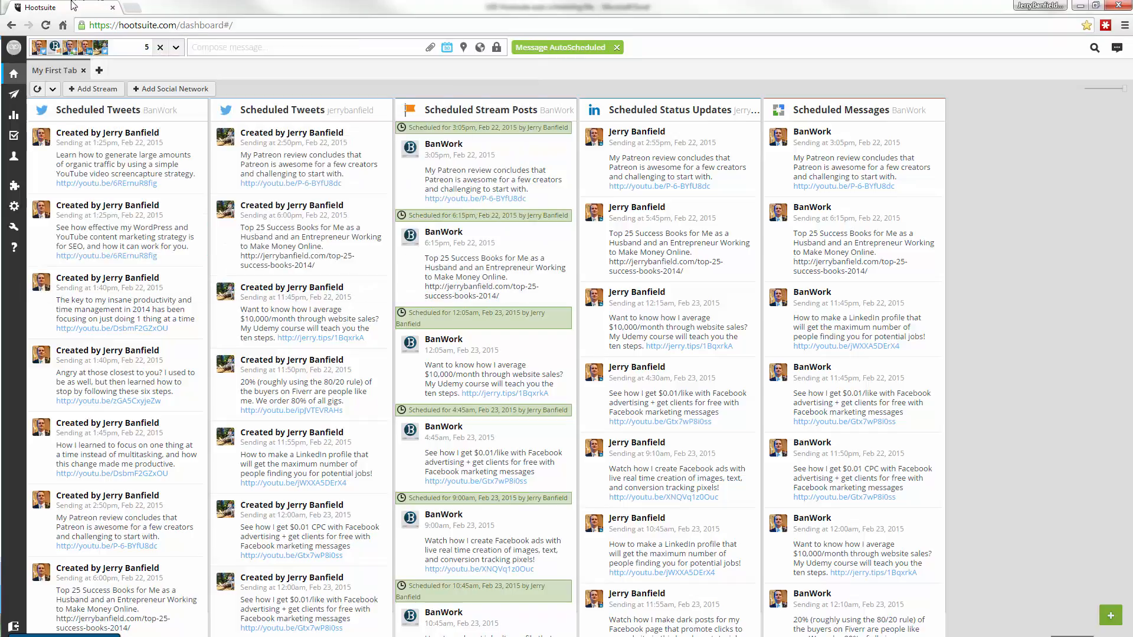
{"action": "key", "text": "alt+Tab"}
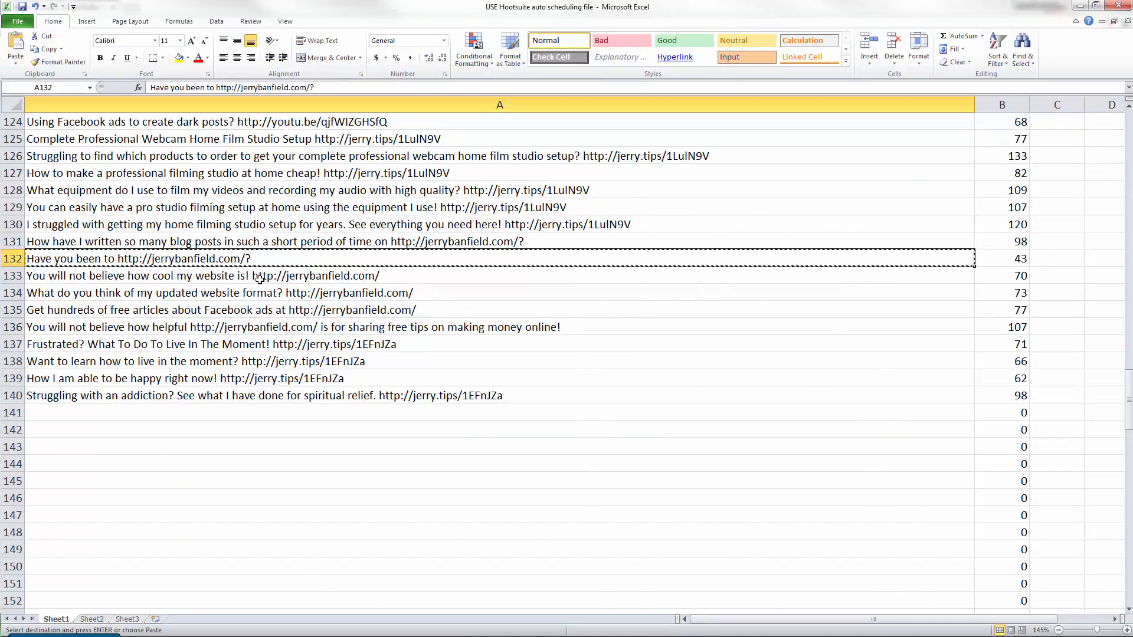
{"action": "left_click", "coordinate": [258, 277]}
{"action": "key", "text": "ctrl+c"}
{"action": "key", "text": "alt+Tab"}
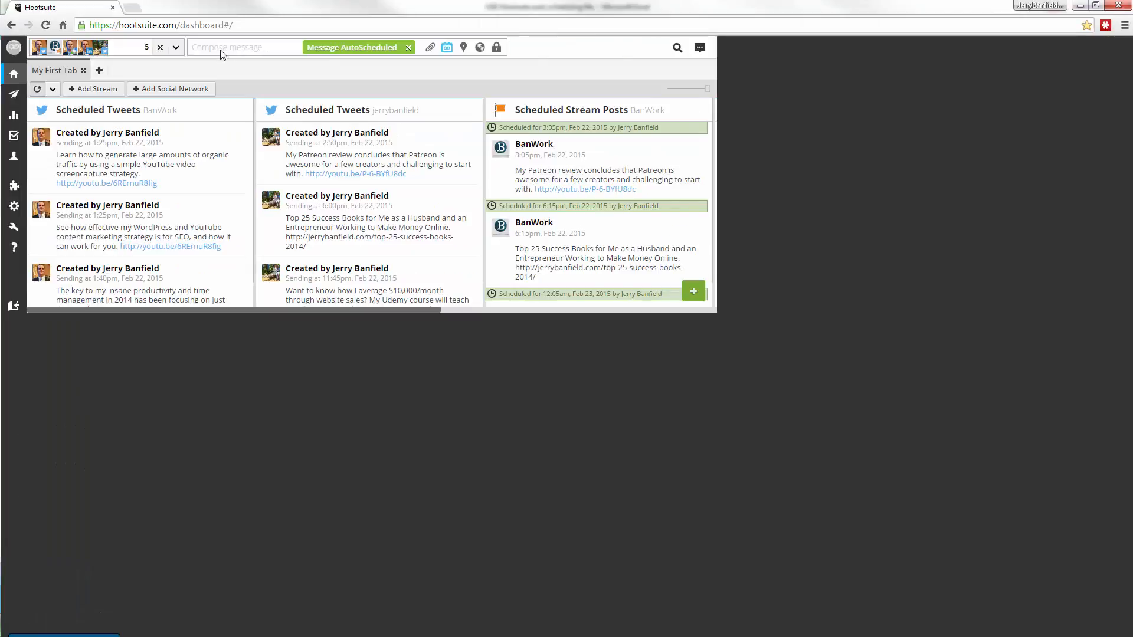
{"action": "left_click", "coordinate": [407, 47]}
{"action": "key", "text": "ctrl+v"}
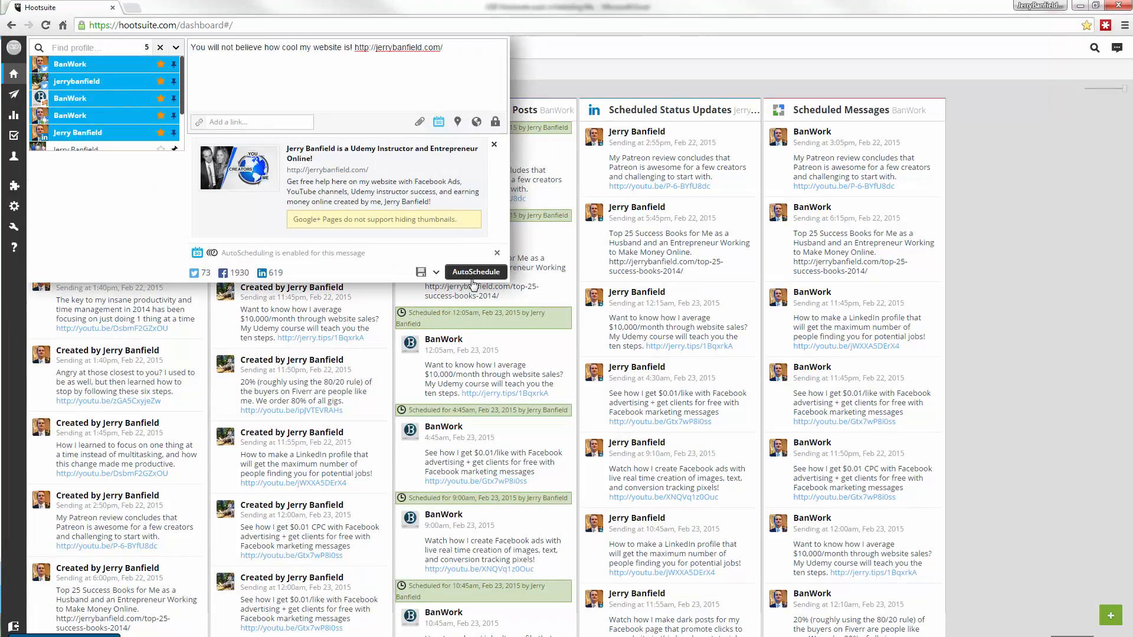
{"action": "left_click", "coordinate": [472, 223]}
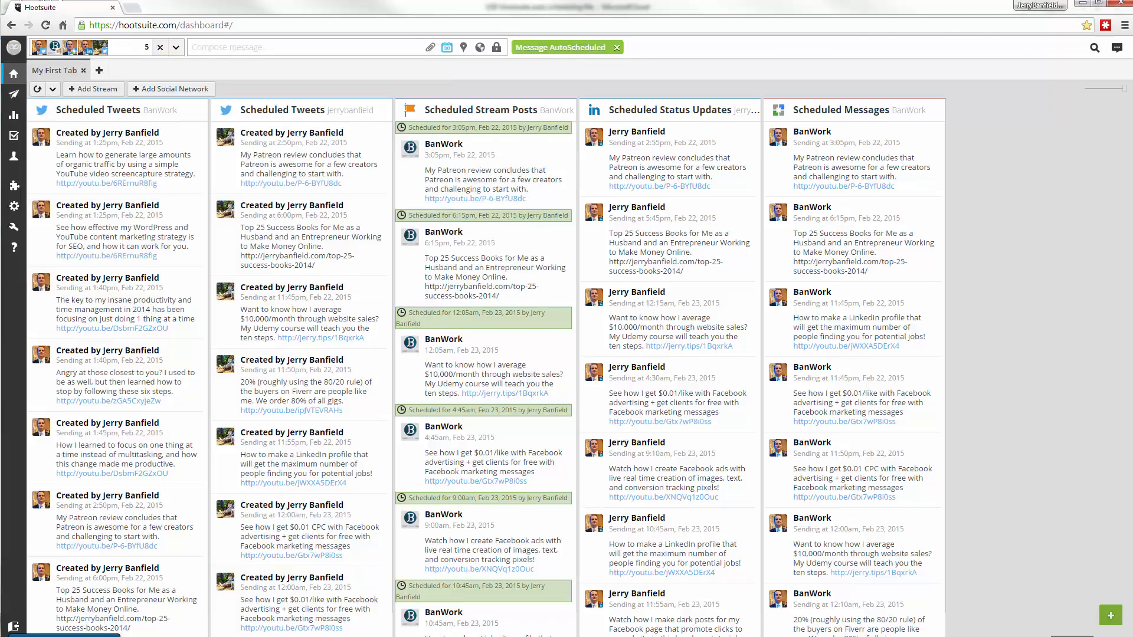
- Return to the workbook and look over the live-in-the-moment posts in rows 137 to 140
{"action": "key", "text": "alt+Tab"}
{"action": "left_click", "coordinate": [260, 380]}
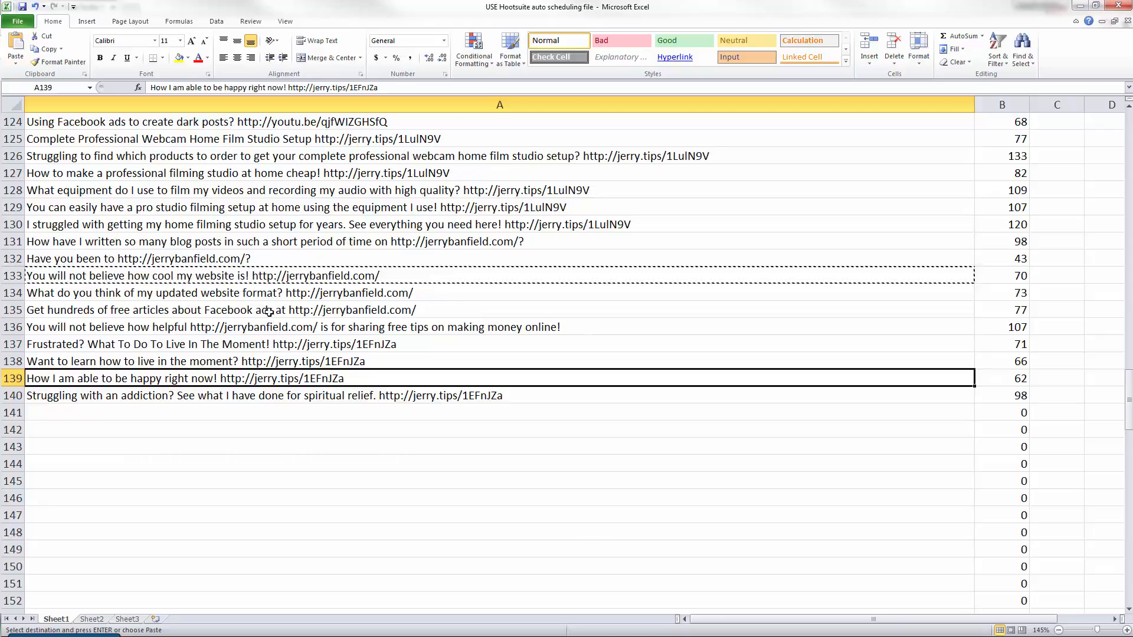
{"action": "scroll", "coordinate": [268, 311], "scroll_direction": "down", "scroll_amount": 3}
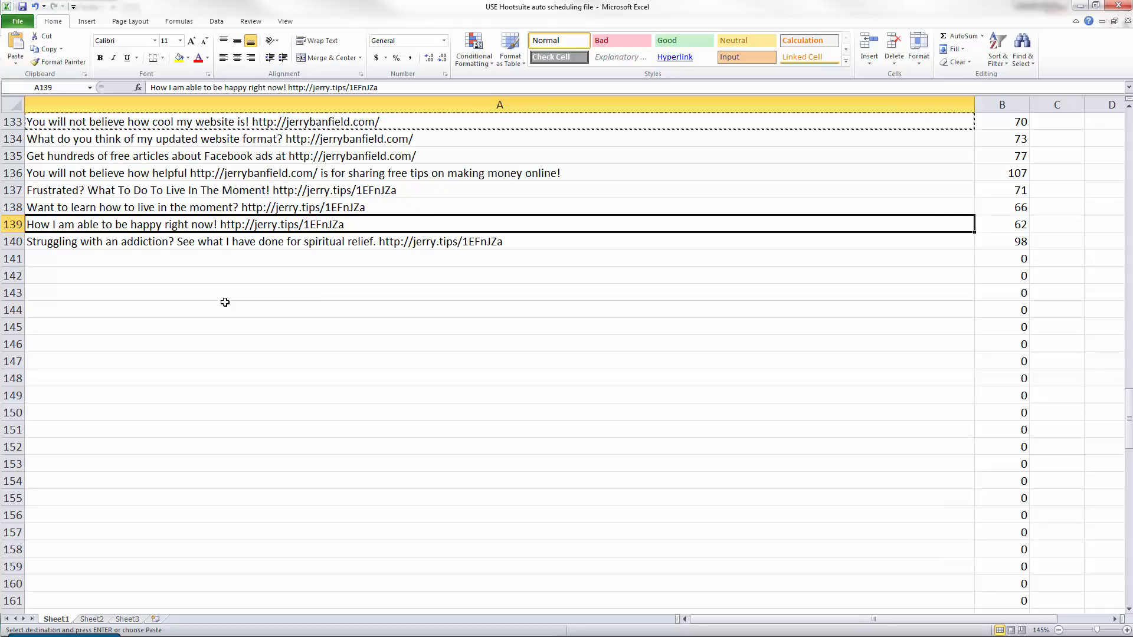
{"action": "left_click", "coordinate": [231, 243]}
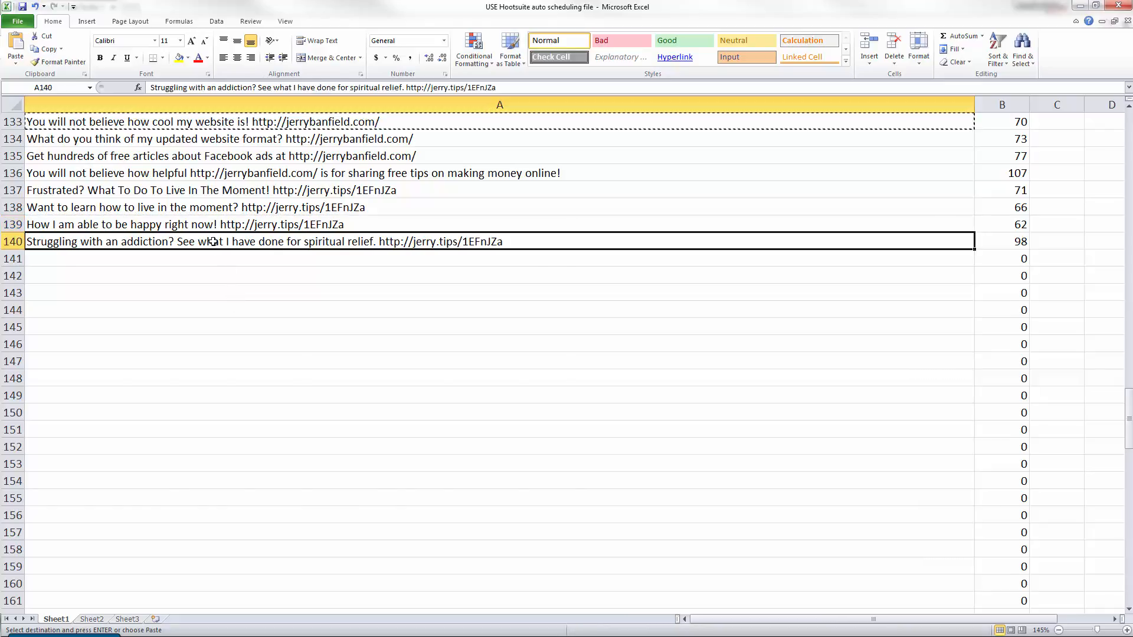
{"action": "scroll", "coordinate": [214, 247], "scroll_direction": "up", "scroll_amount": 7}
{"action": "scroll", "coordinate": [214, 247], "scroll_direction": "down", "scroll_amount": 6}
{"action": "left_click", "coordinate": [190, 242]}
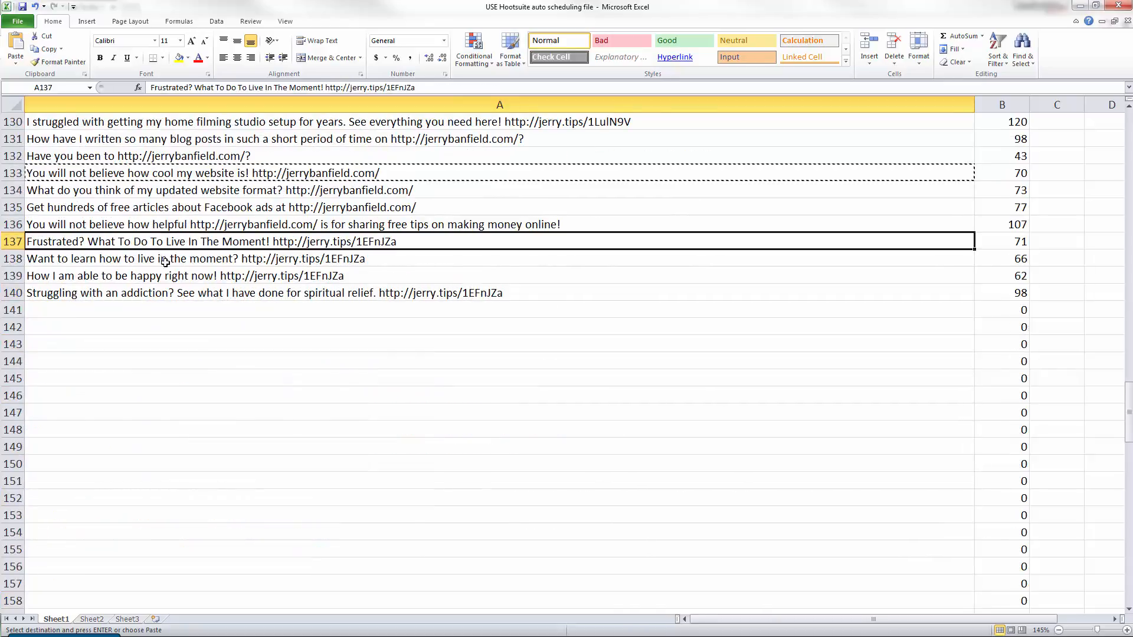
{"action": "left_click", "coordinate": [121, 293]}
{"action": "key", "text": "Escape"}
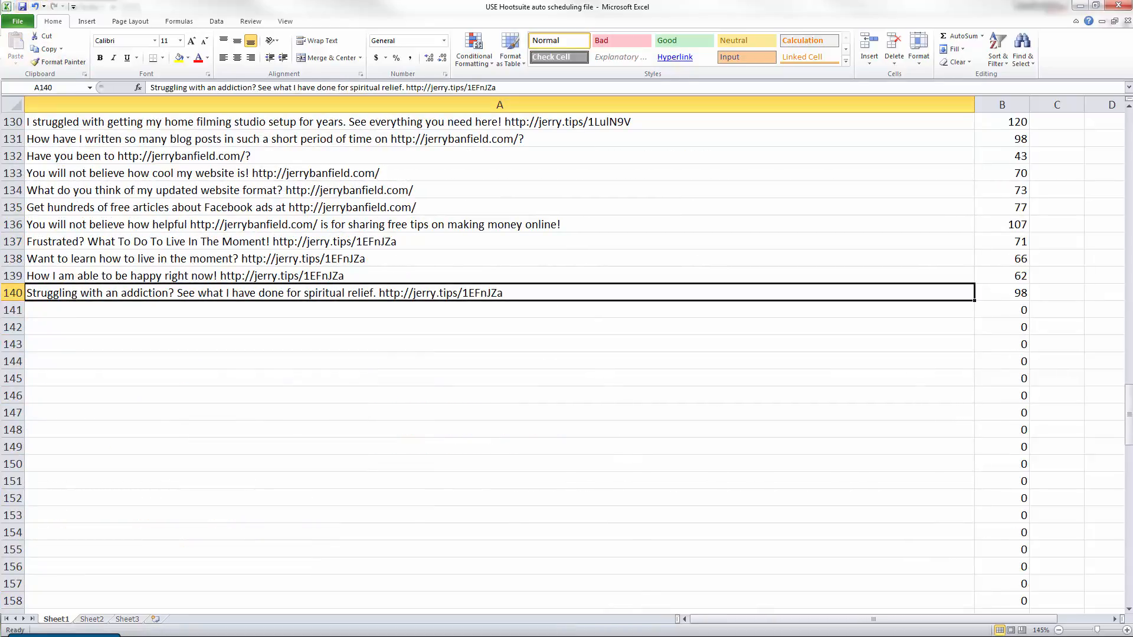
{"action": "left_click", "coordinate": [47, 574]}
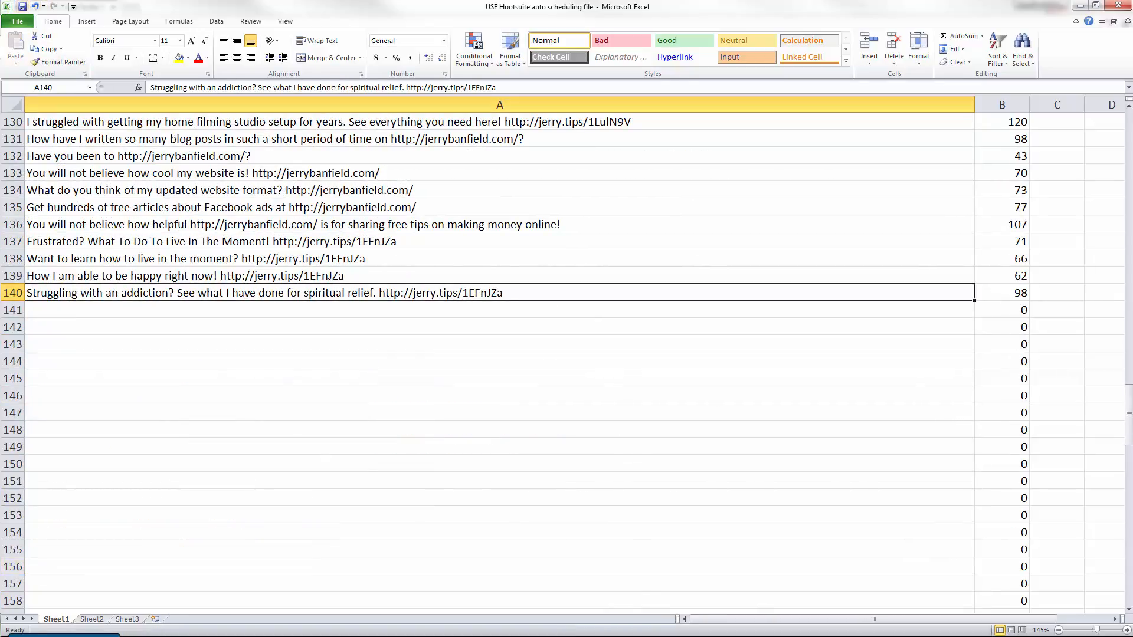